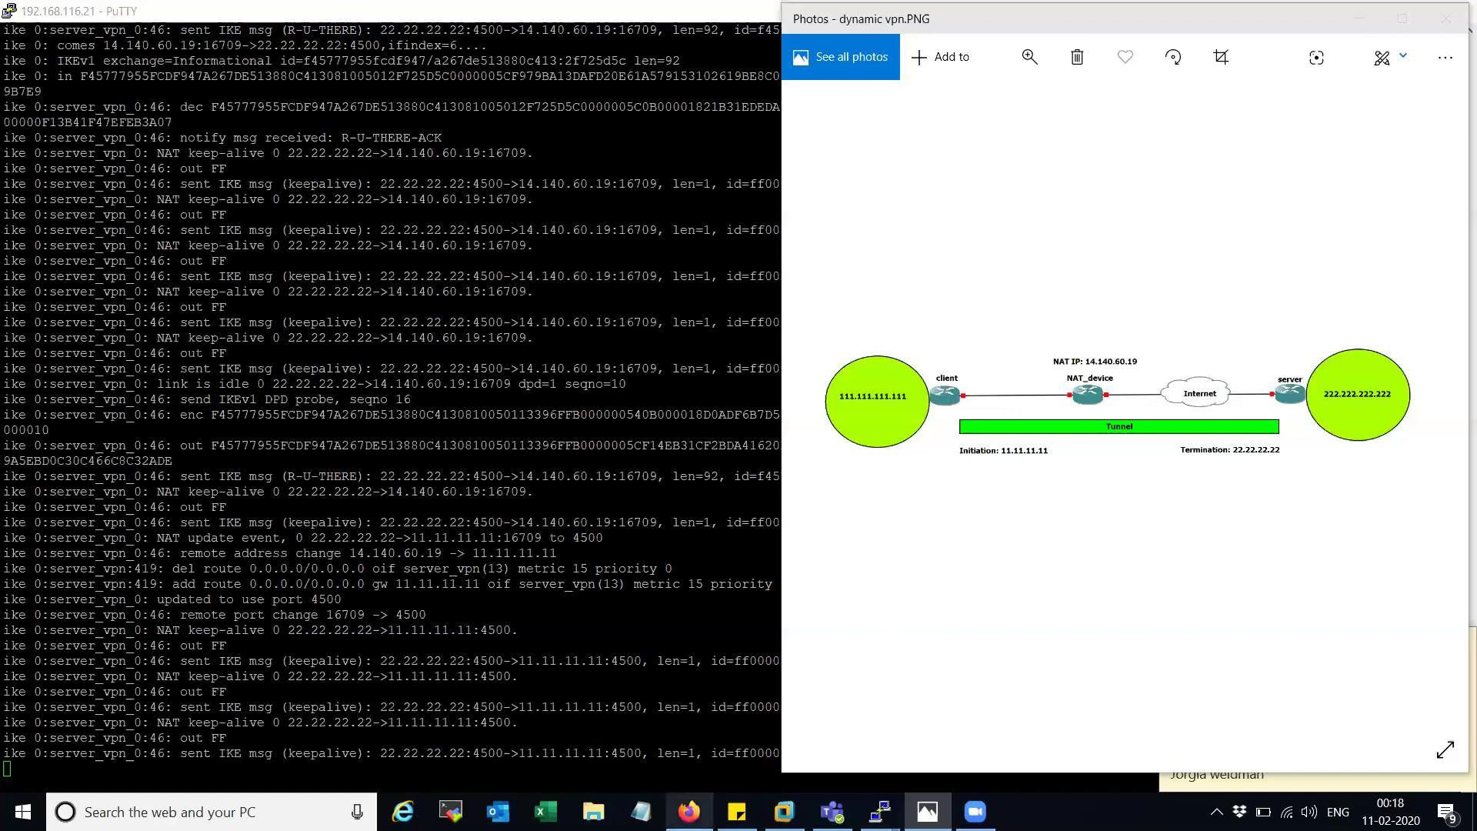
Switch to Firefox and view the network interface lists of the FortiGate client1 and server1 devices, selecting loop1 on client1.
left_click(689, 812)
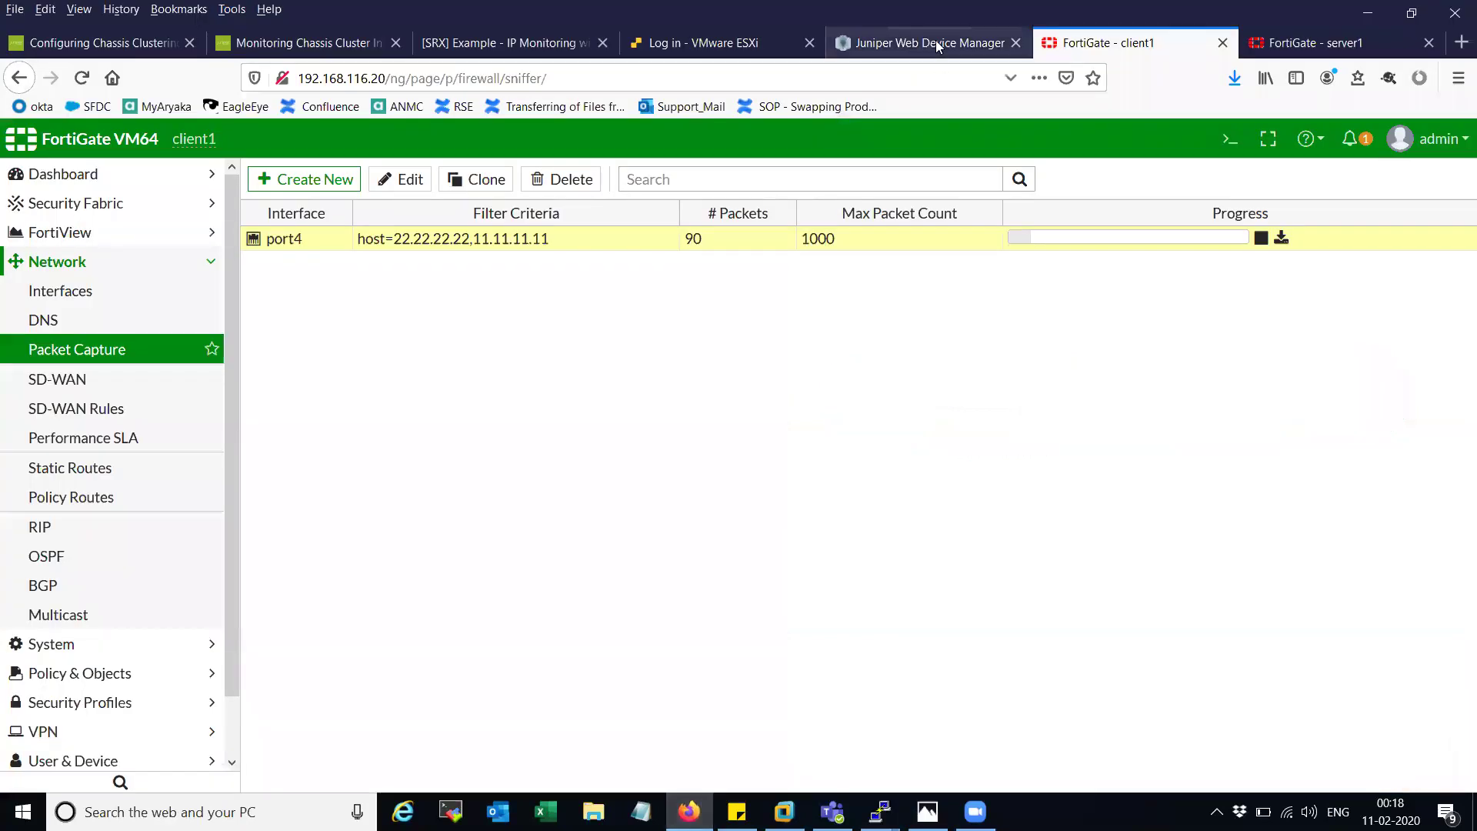
left_click(204, 263)
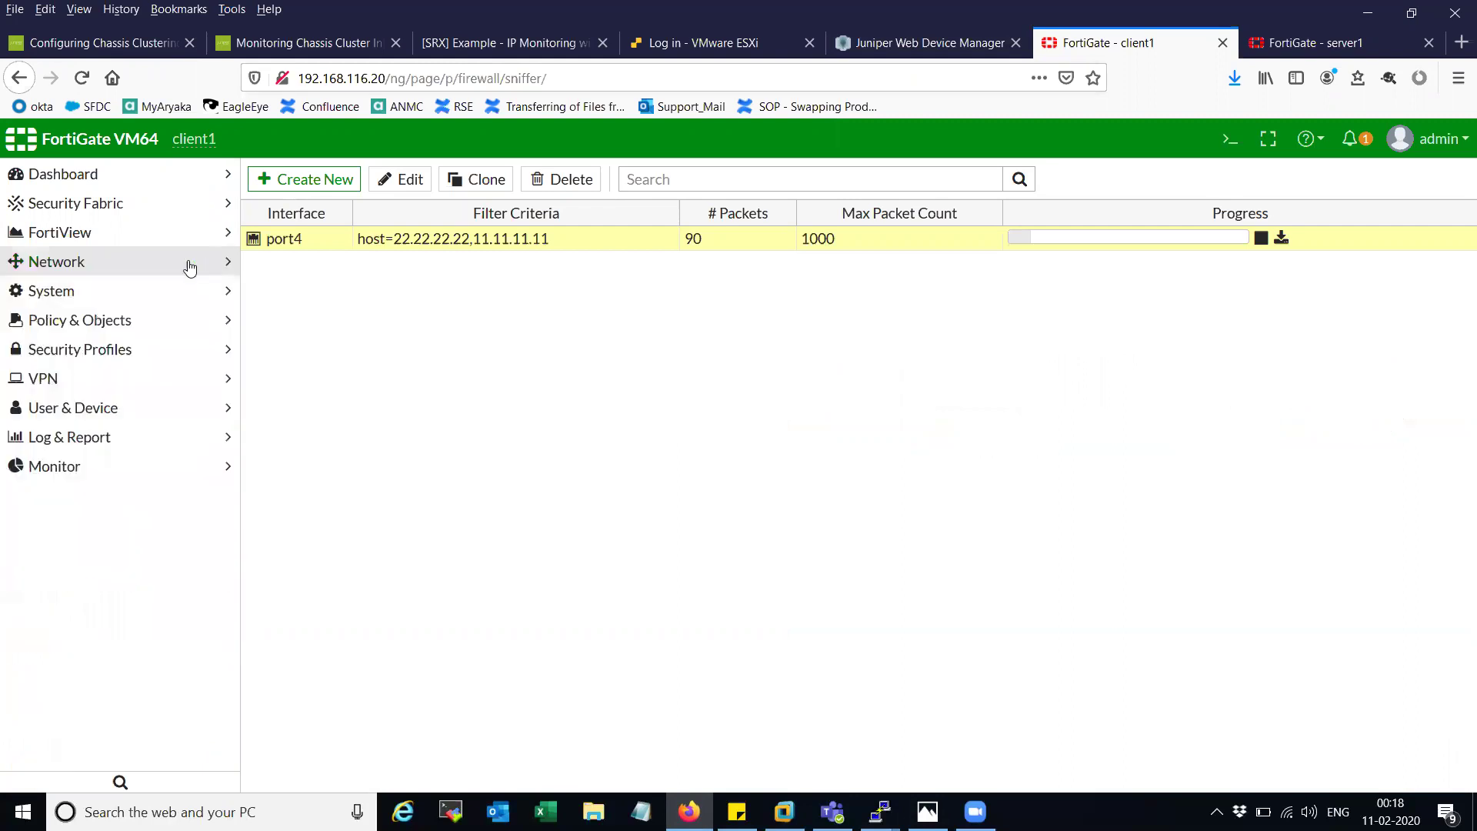
left_click(174, 265)
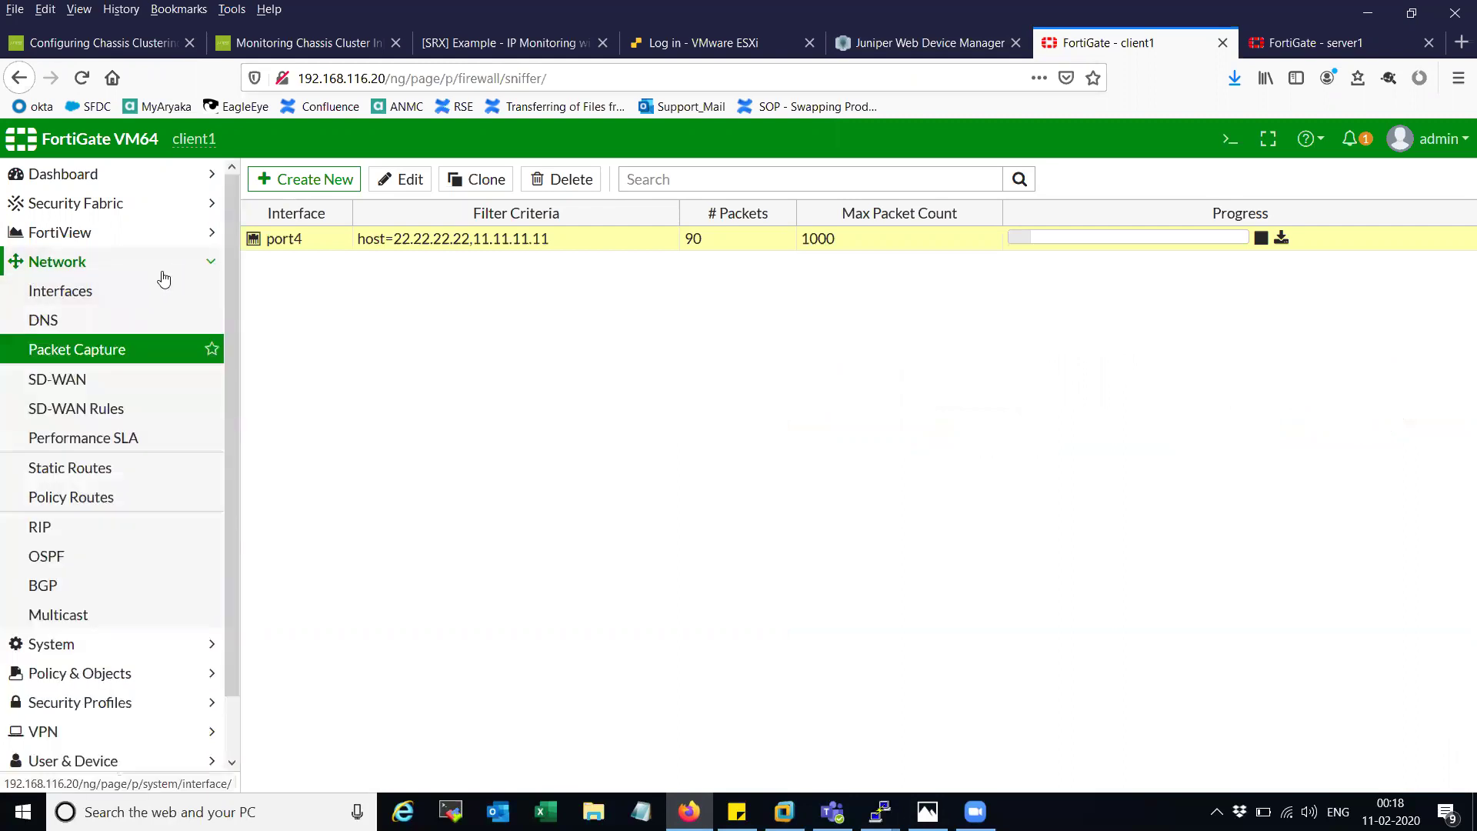
left_click(144, 299)
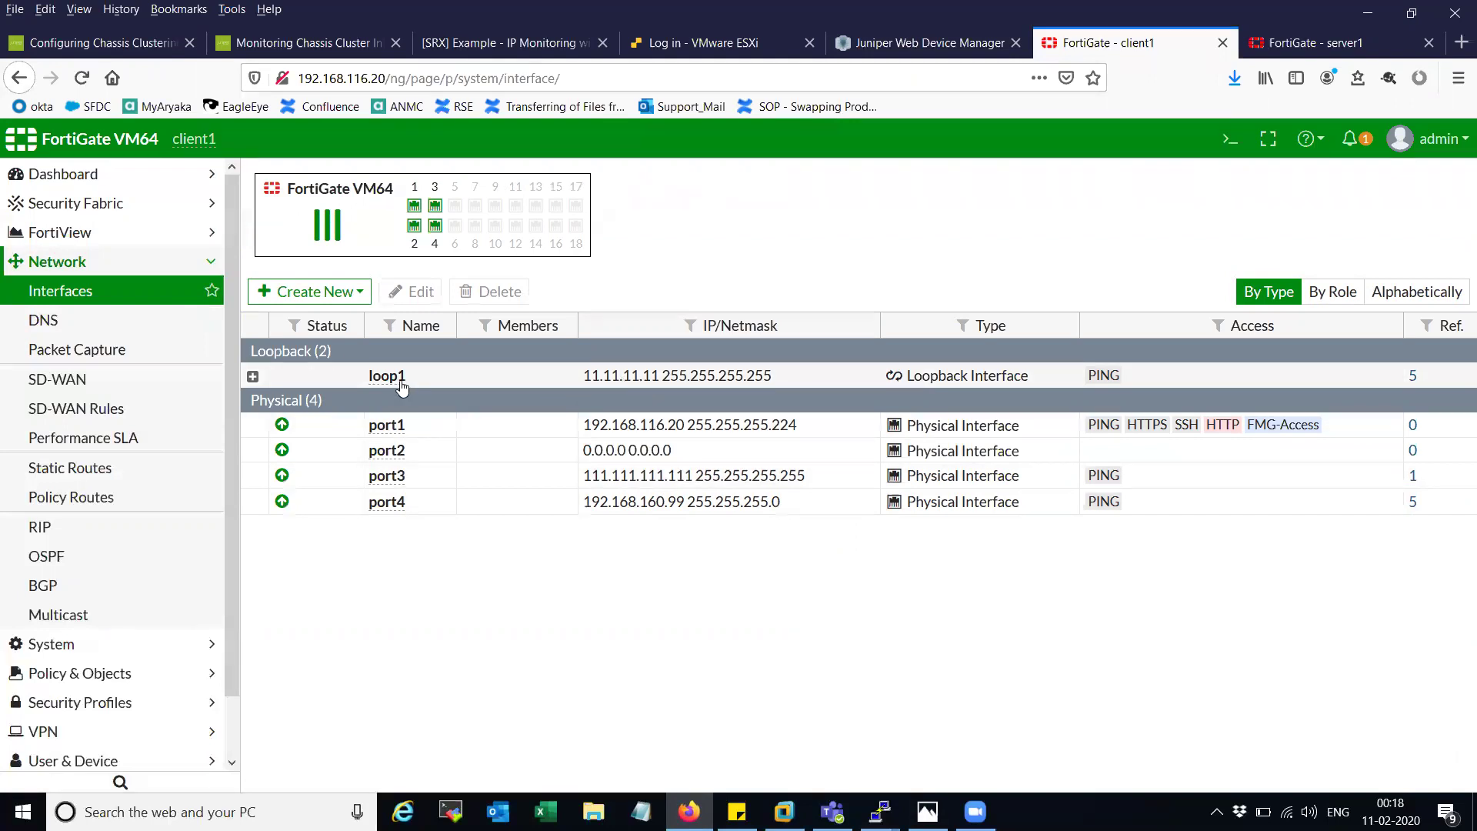
left_click(446, 384)
left_click(1294, 40)
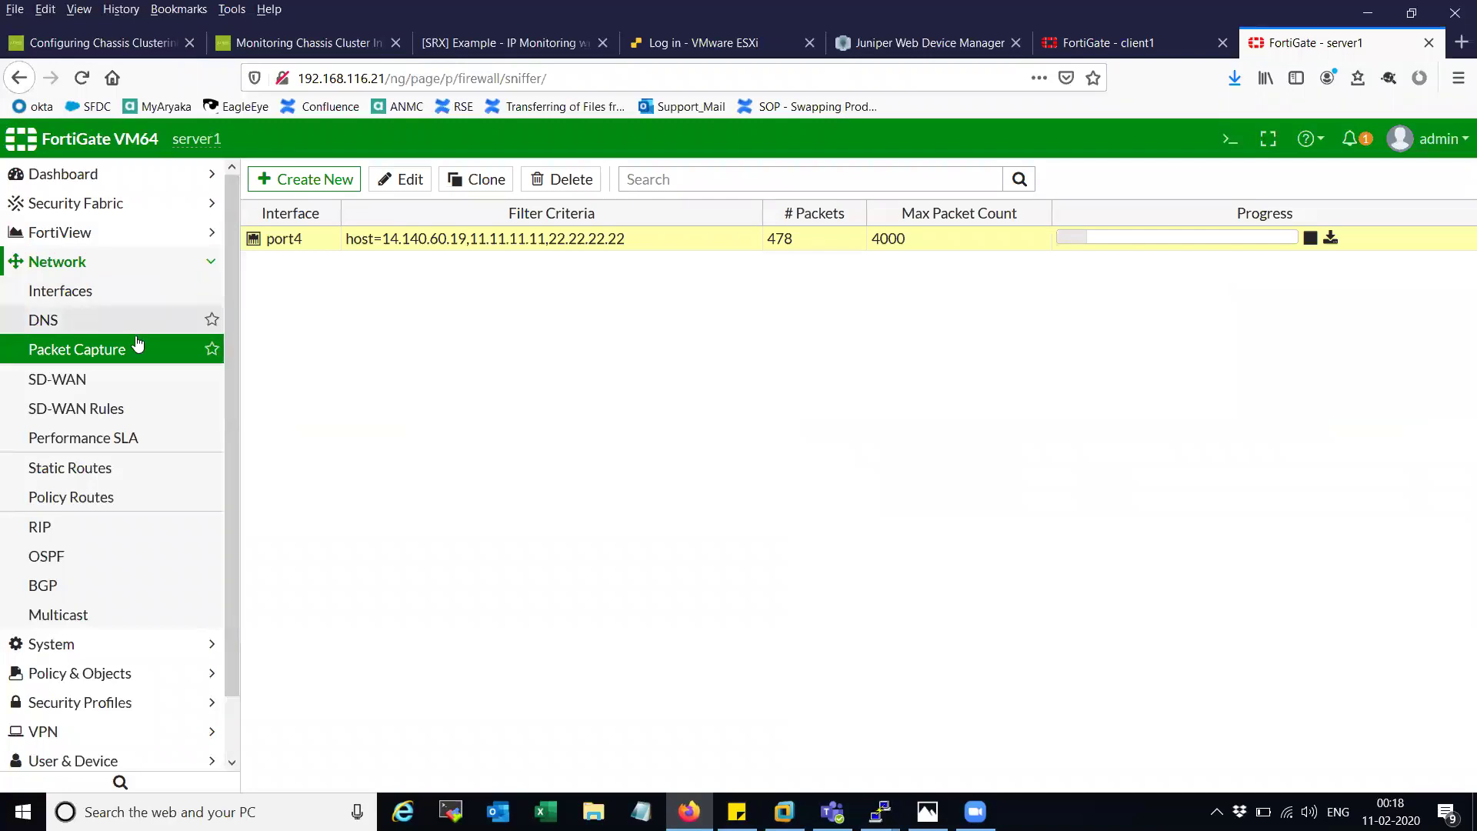
left_click(138, 296)
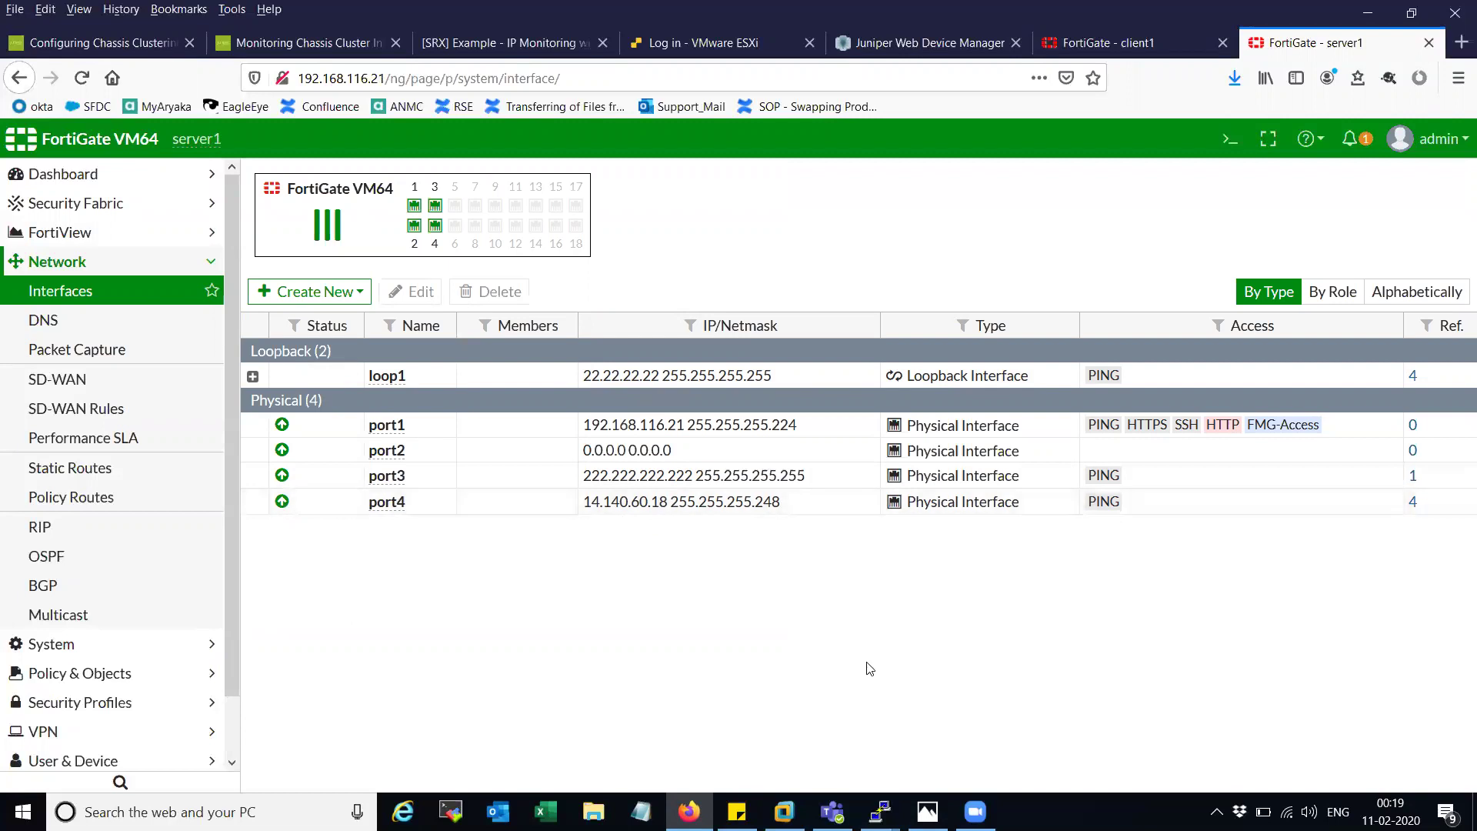
In the 192.168.116.100 PuTTY session, execute "run show interfaces terse | match reth" and highlight the reth1.0 address, then minimize the terminal.
mouse_move(880, 812)
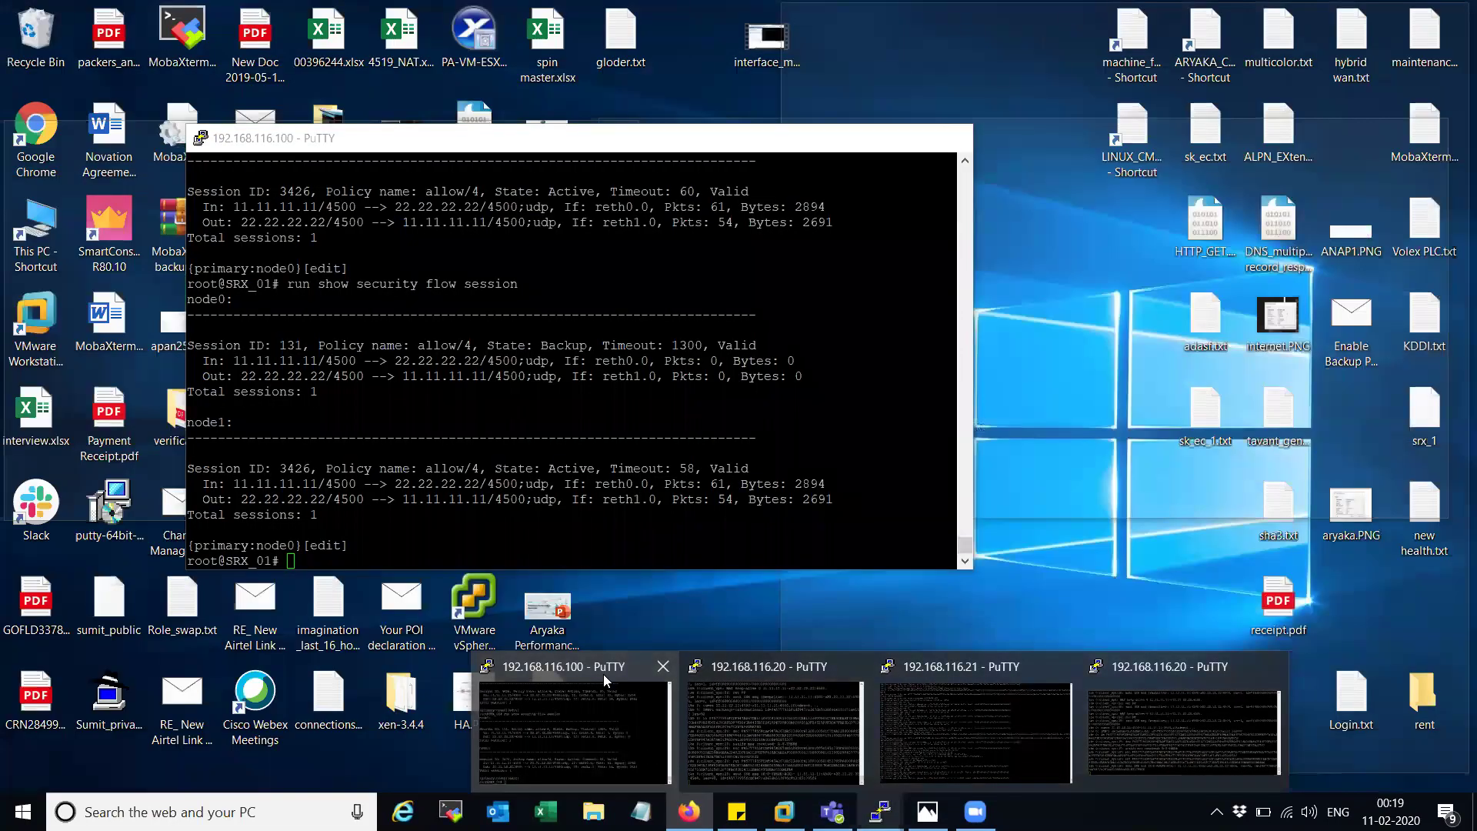
left_click(604, 674)
key("Return")
key("Return")
type("run show interfaces terse | match reth")
key("Return")
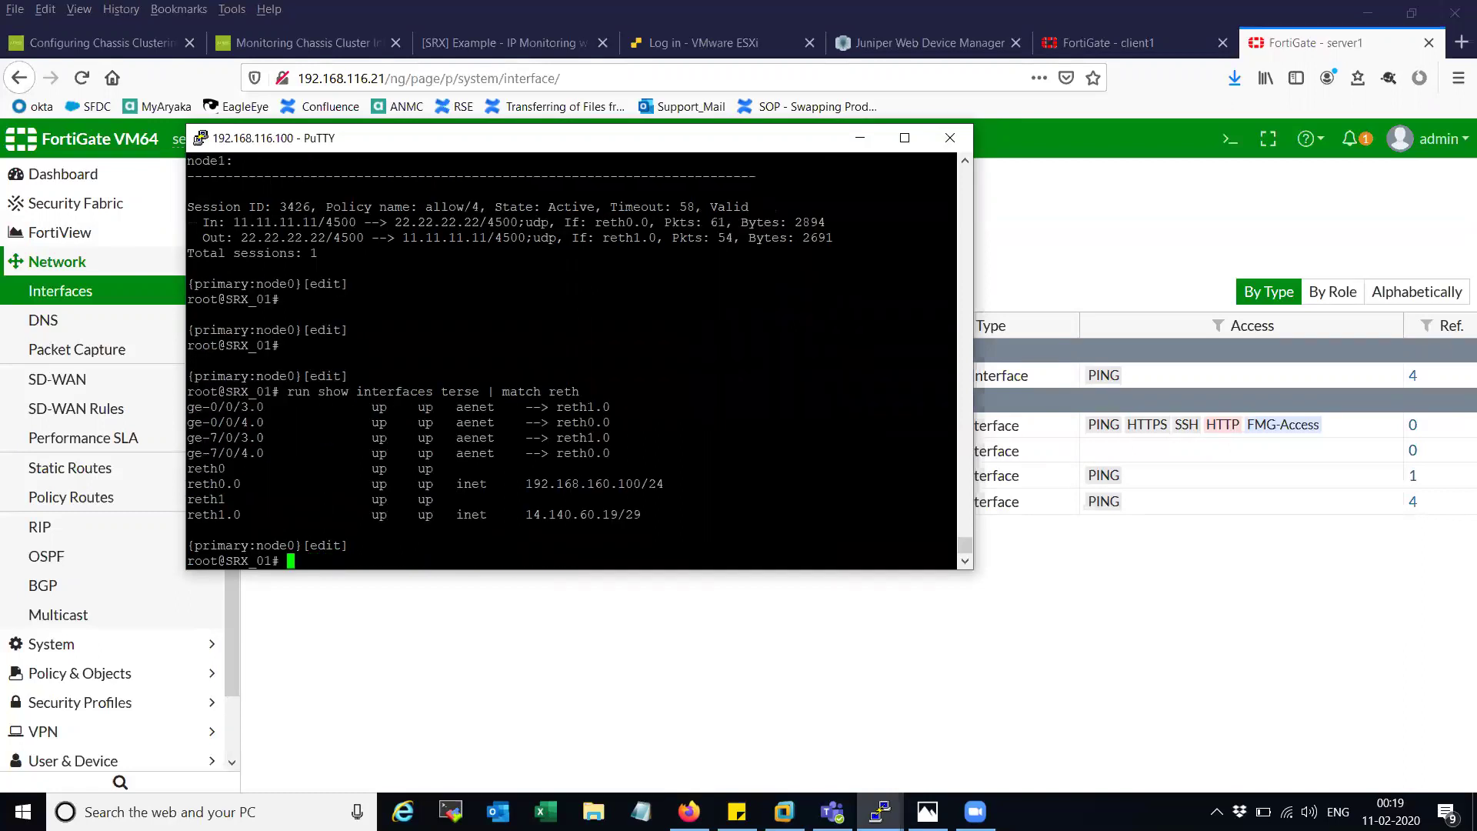
left_click_drag(525, 515, 633, 515)
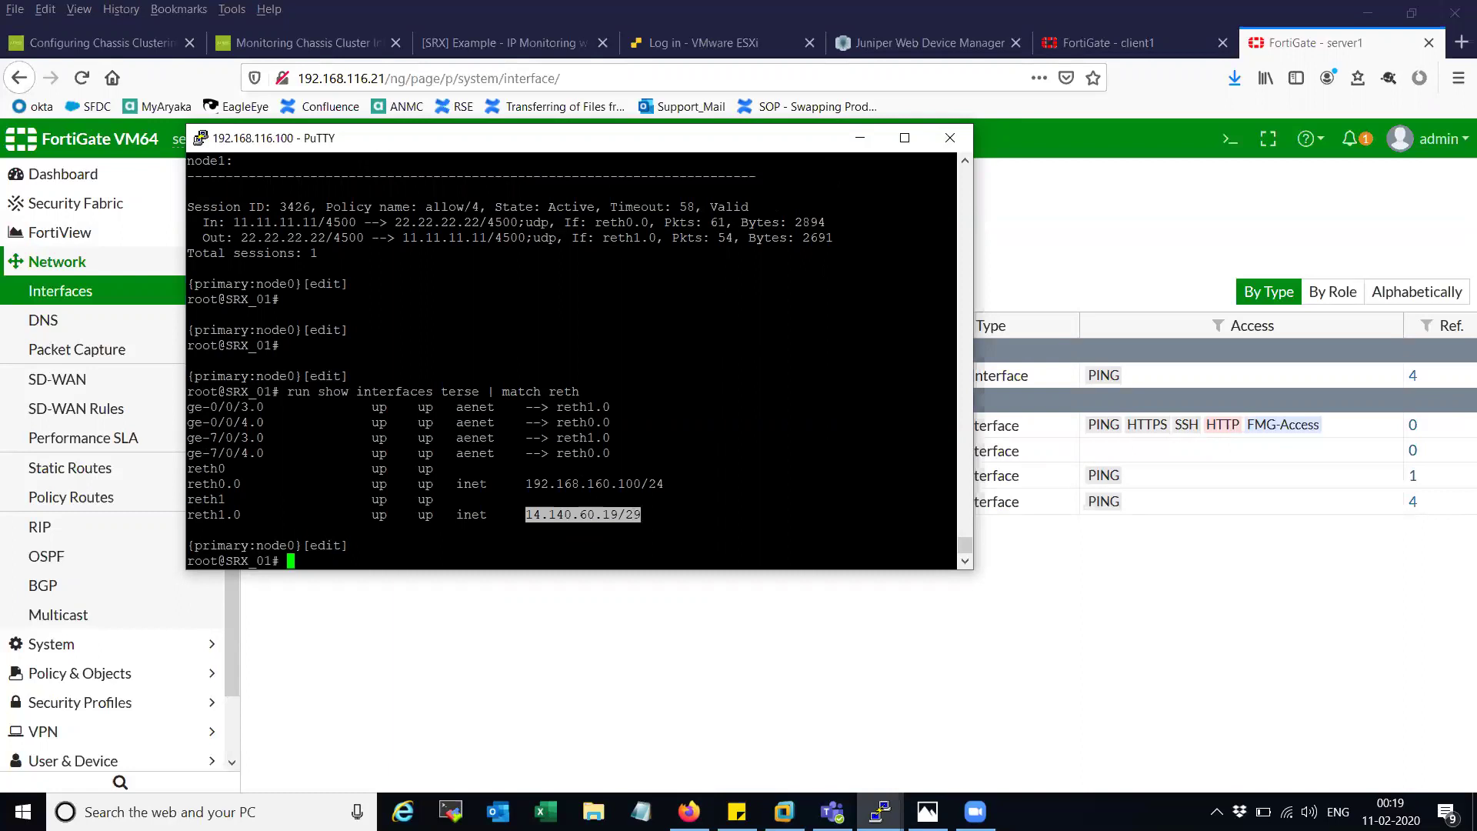
left_click(859, 139)
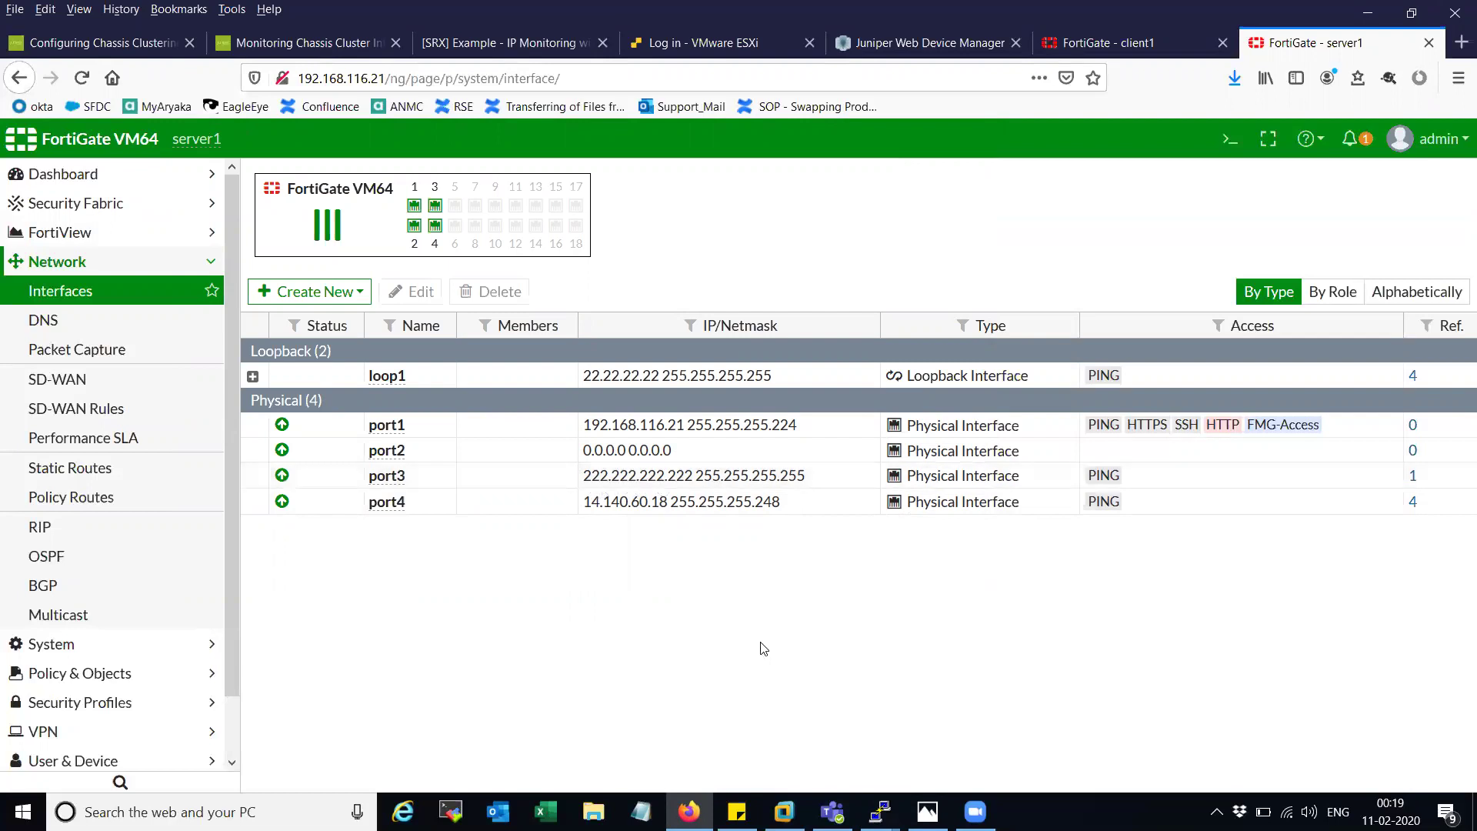
Compare the interface list of client1 with that of server1, selecting port3 on server1.
left_click(1139, 50)
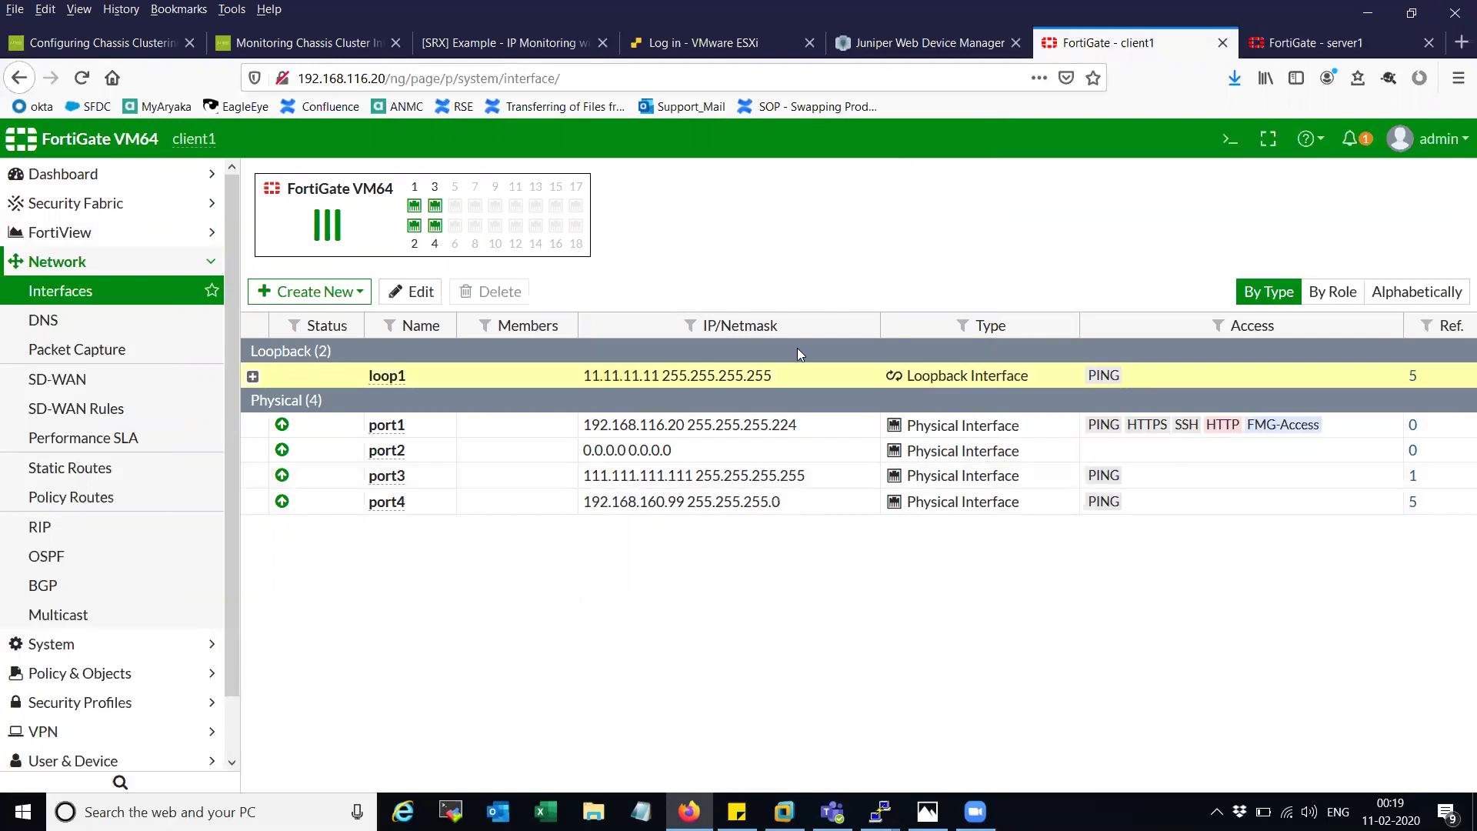
left_click(1312, 45)
left_click(628, 484)
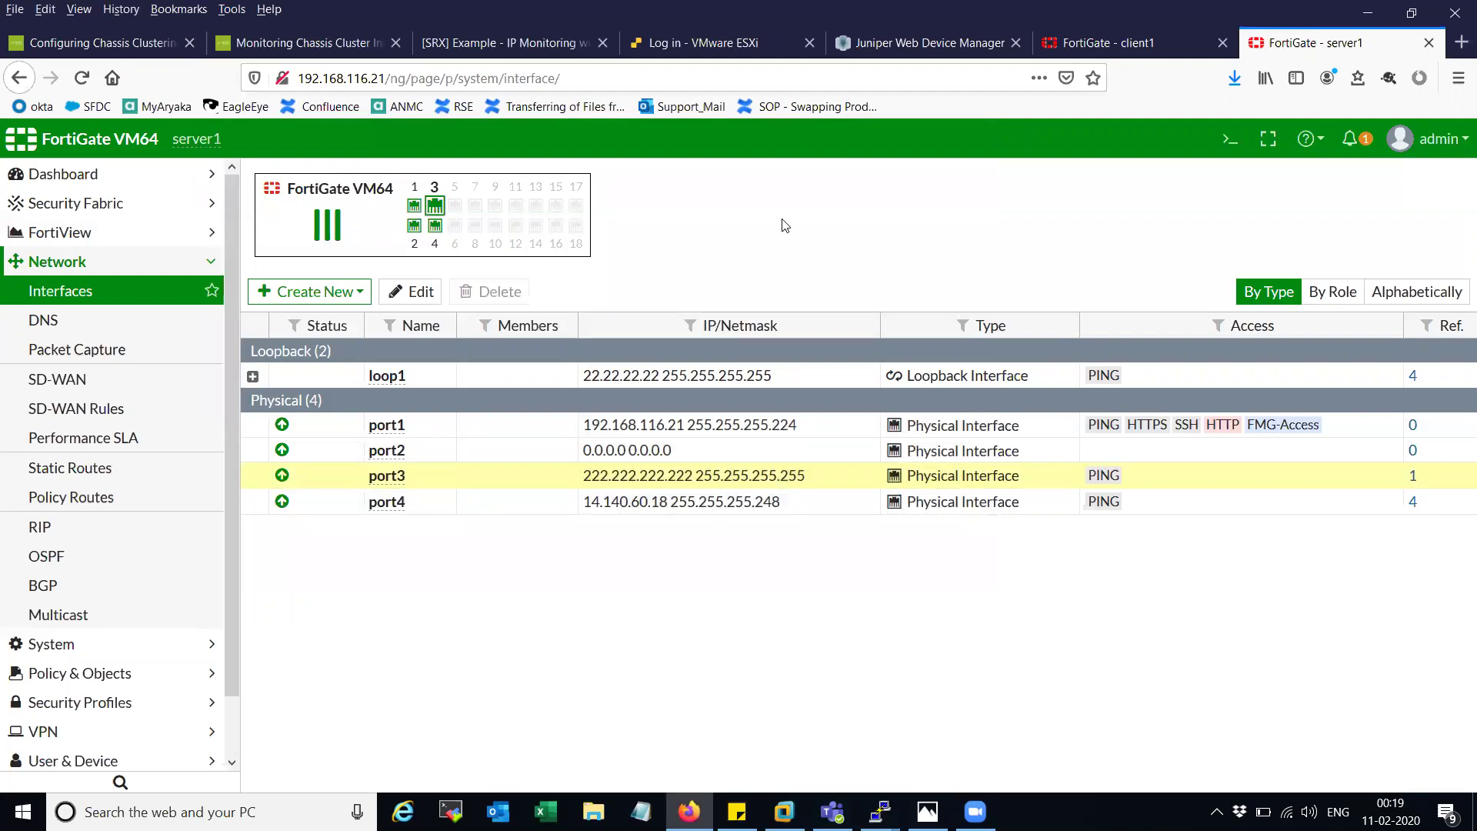
left_click(171, 265)
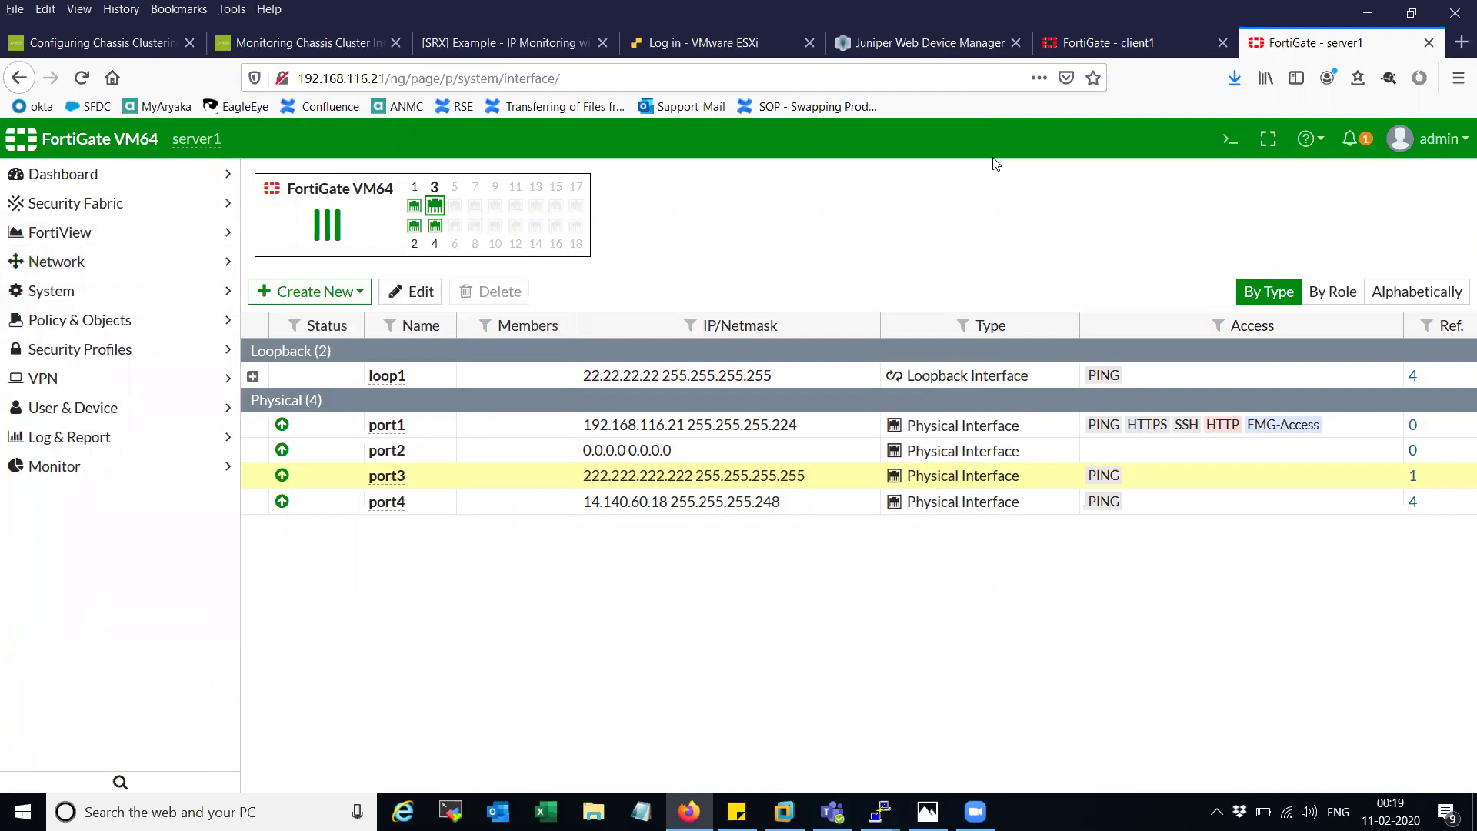
On client1, open the client_vpn IPsec tunnel for editing.
left_click(1108, 44)
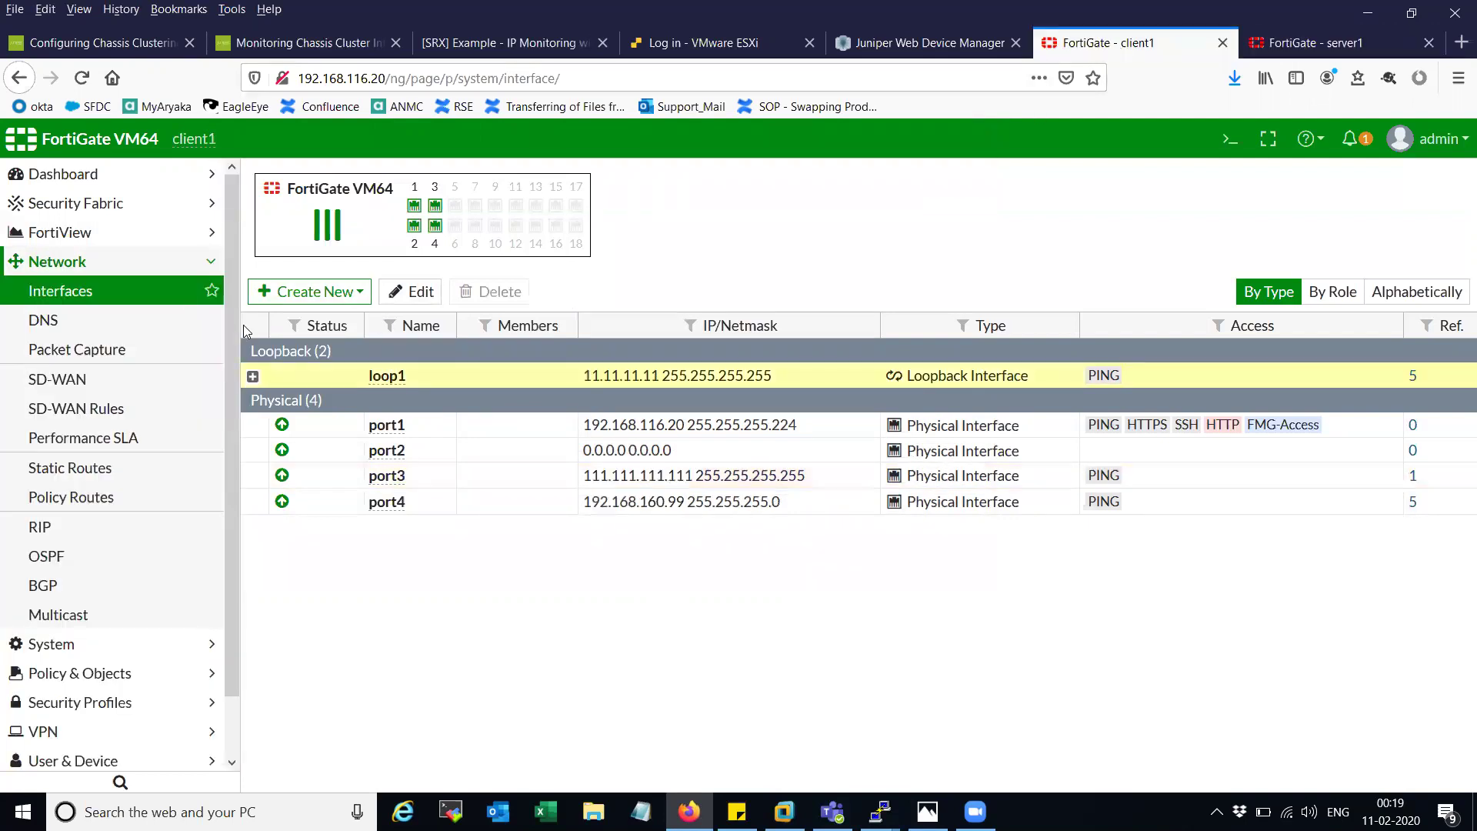
left_click(157, 264)
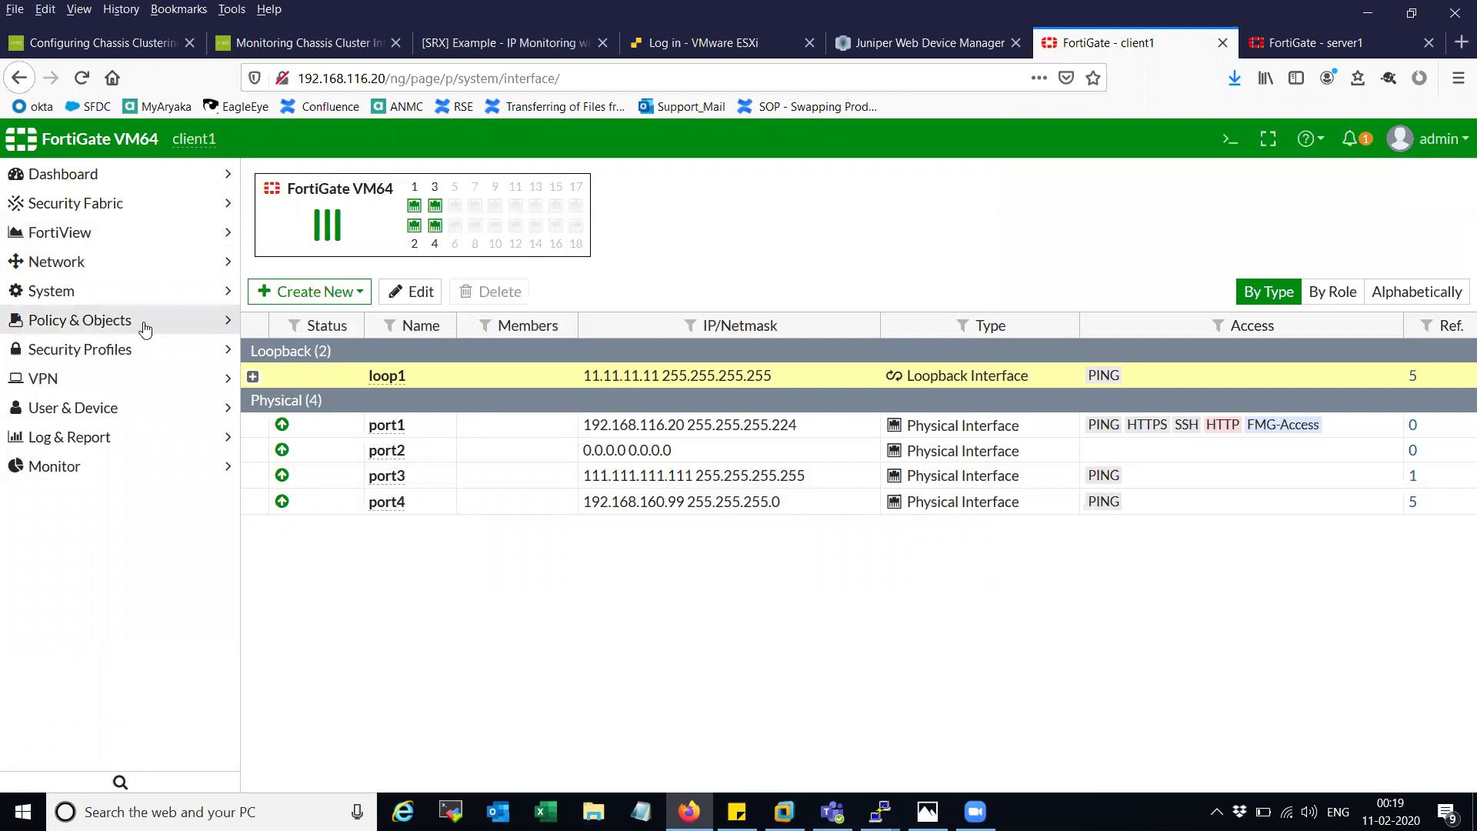
left_click(115, 378)
left_click(105, 436)
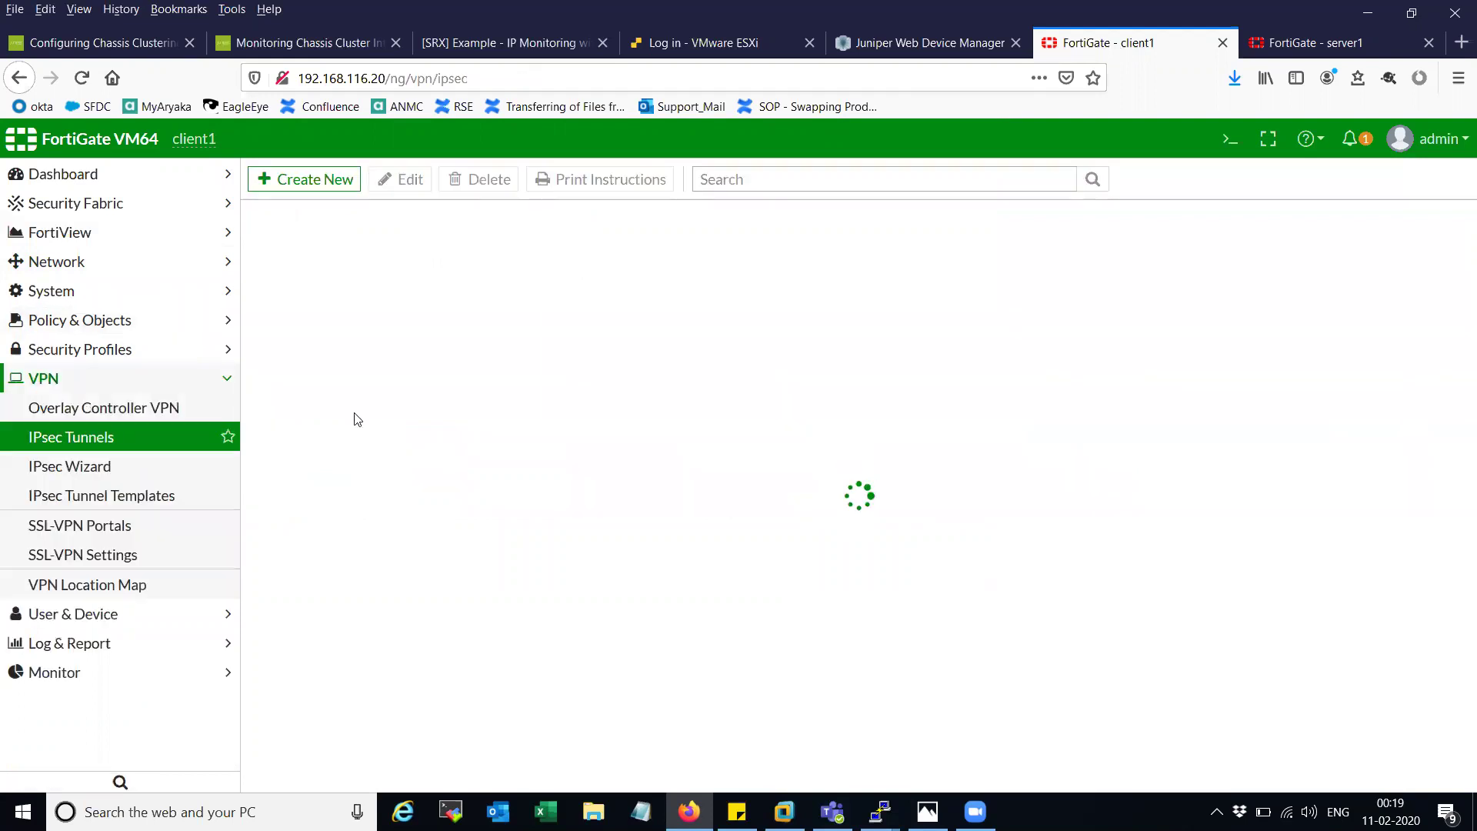
left_click(373, 291)
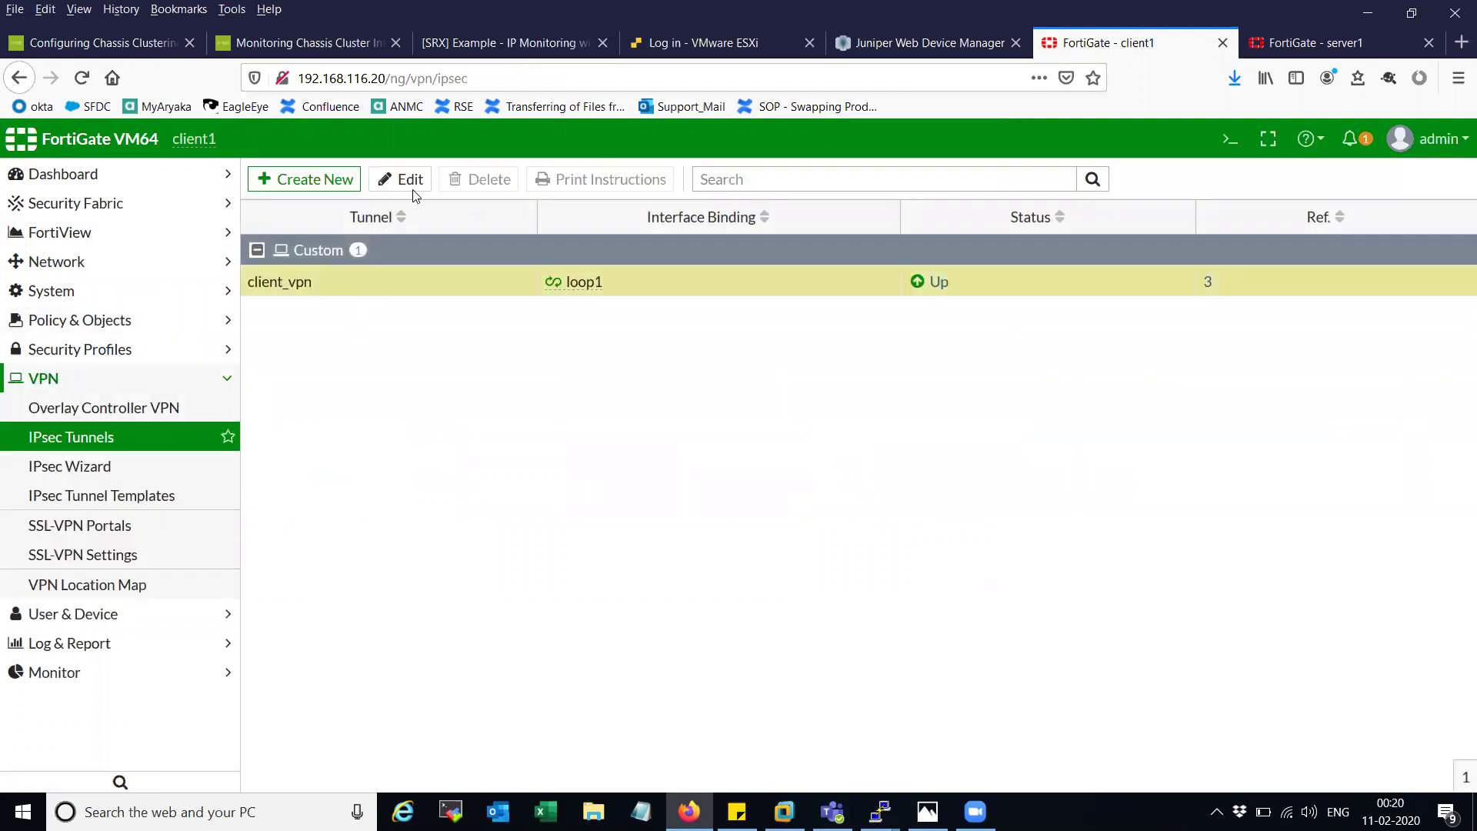
left_click(404, 179)
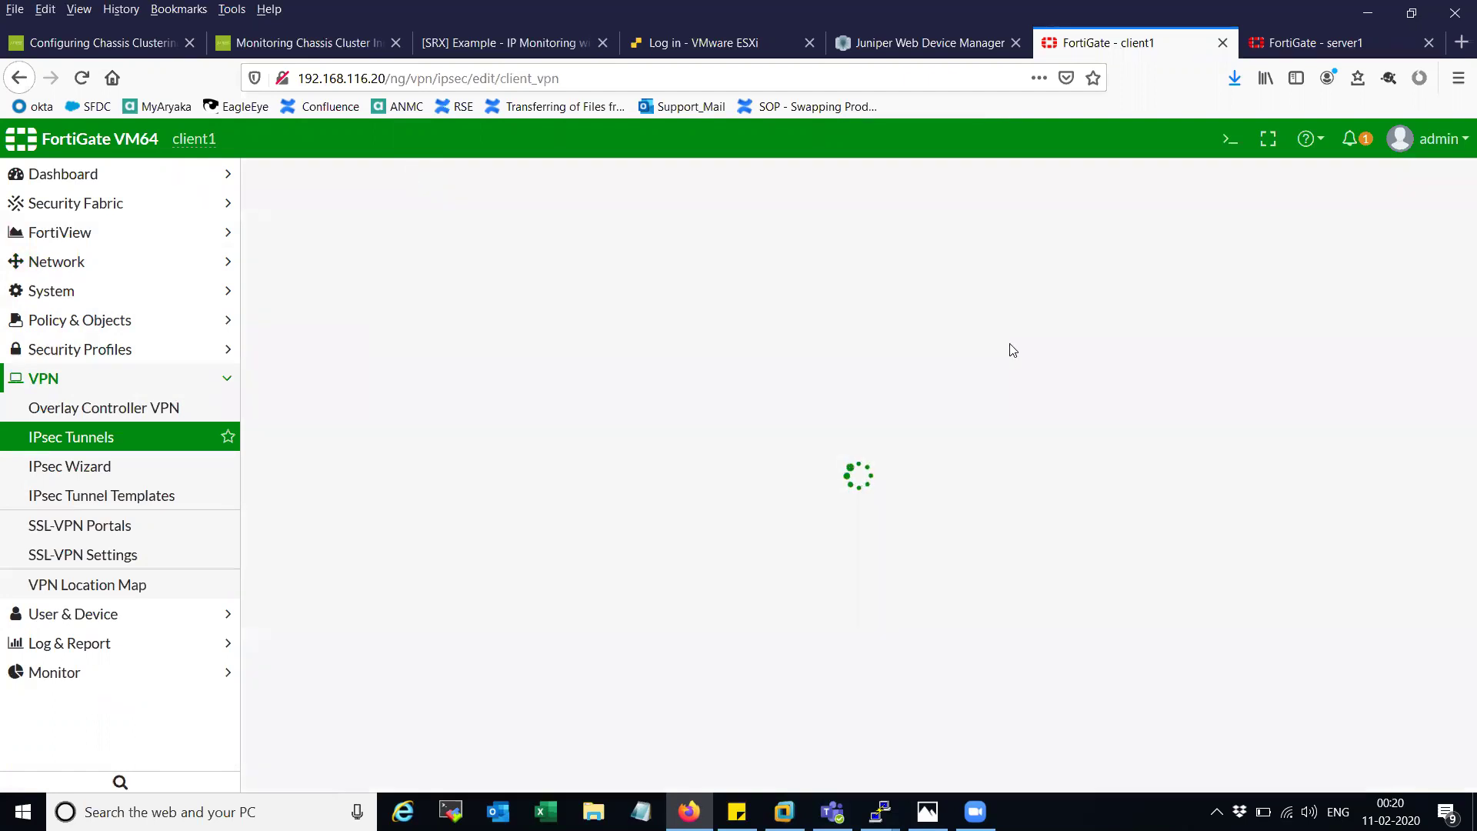
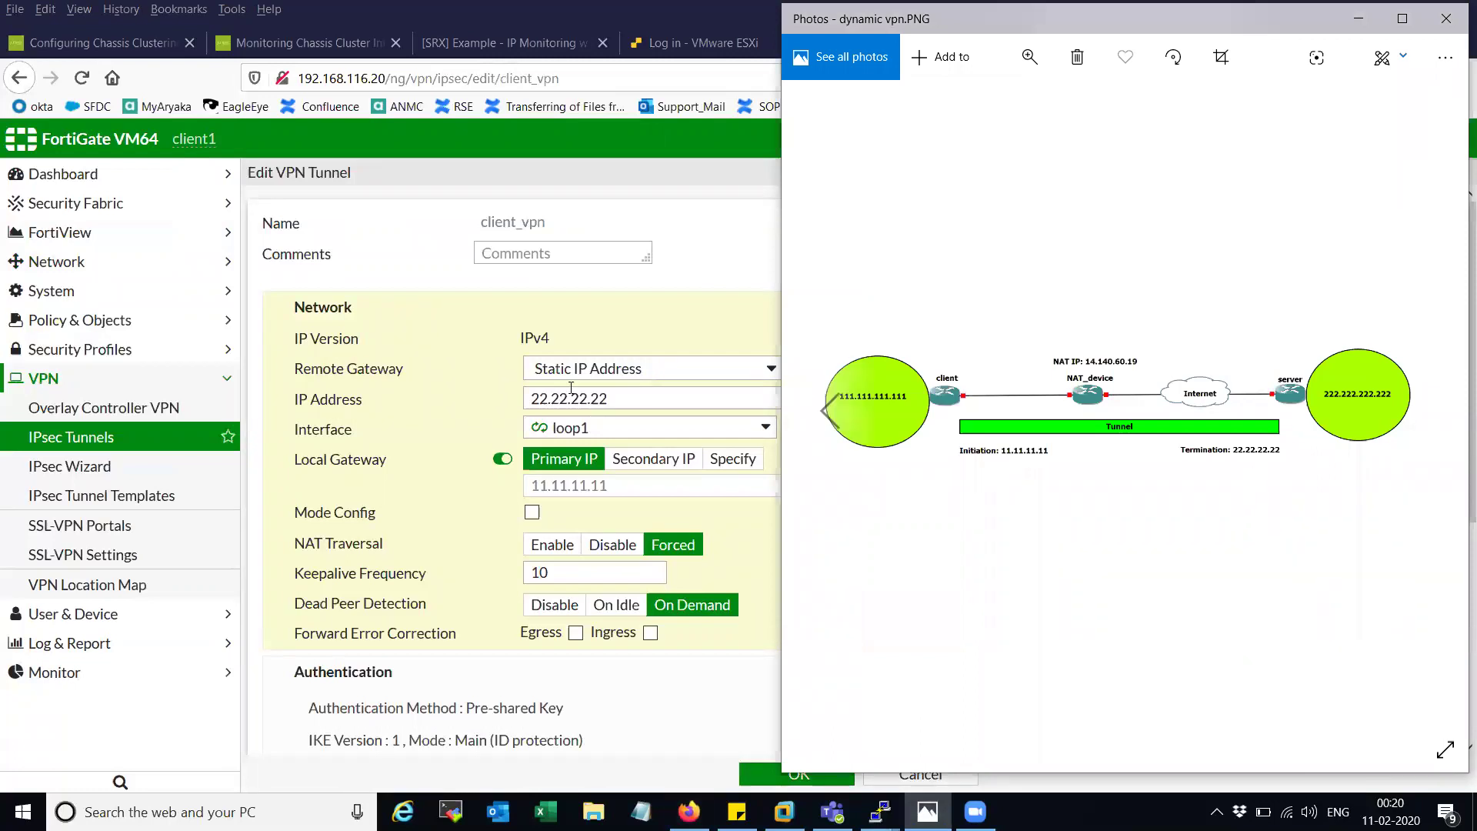
Examine the client_vpn tunnel's Network settings, highlighting NAT Traversal and the Keepalive Frequency value.
left_click(486, 393)
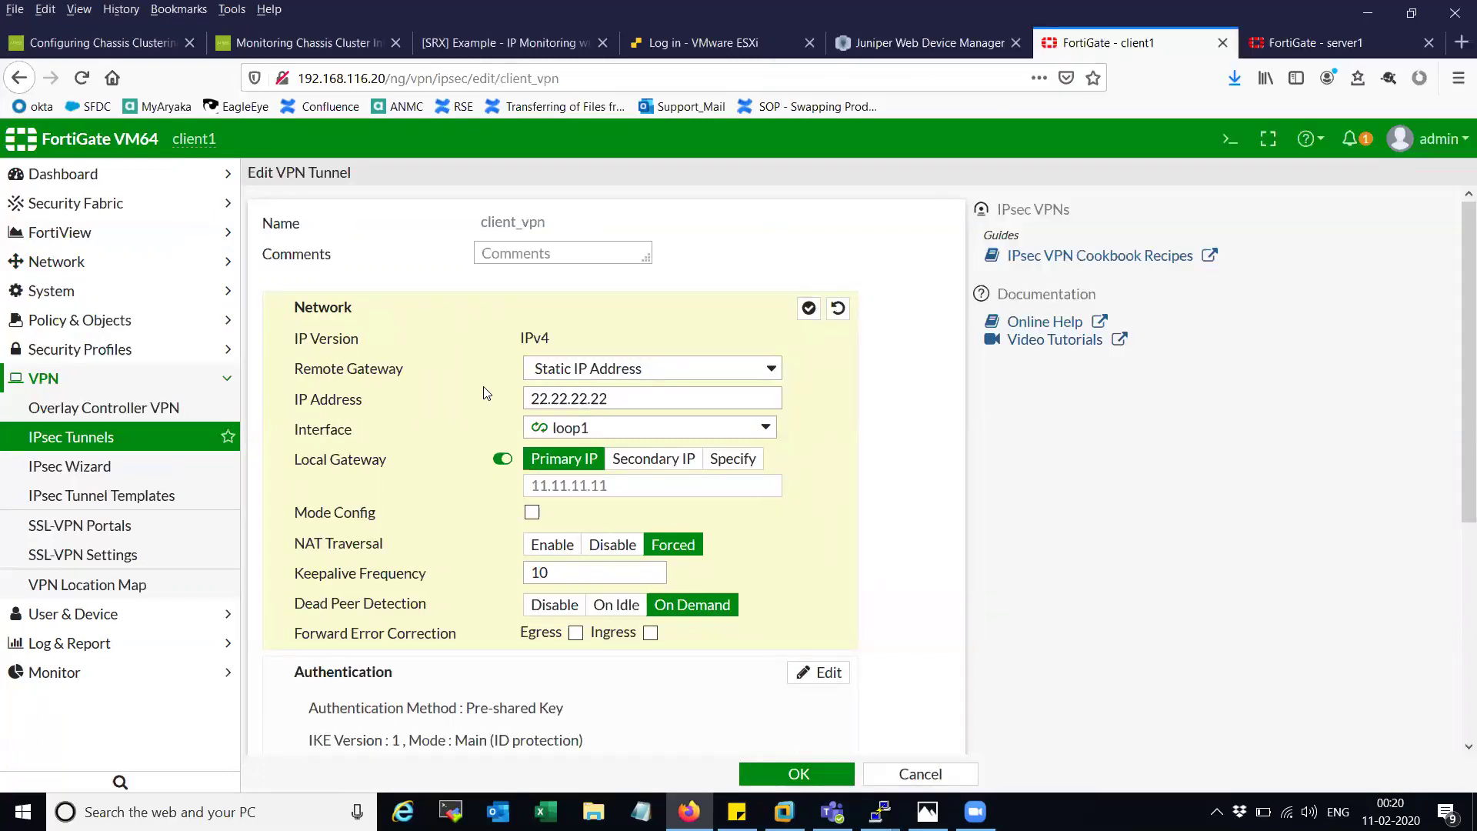
mouse_move(540, 431)
left_click_drag(385, 546, 309, 554)
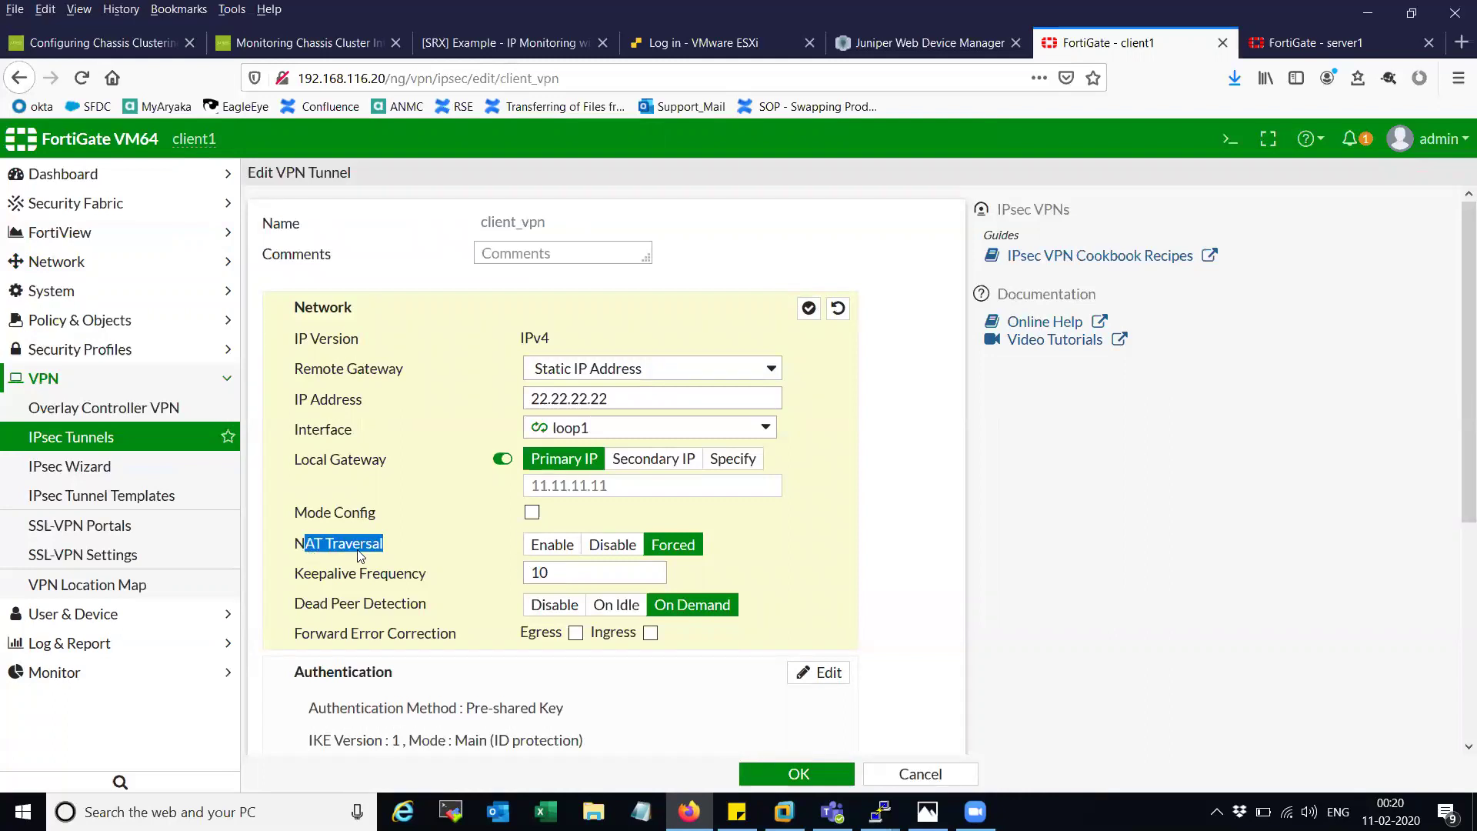
left_click(388, 552)
left_click_drag(385, 551, 290, 546)
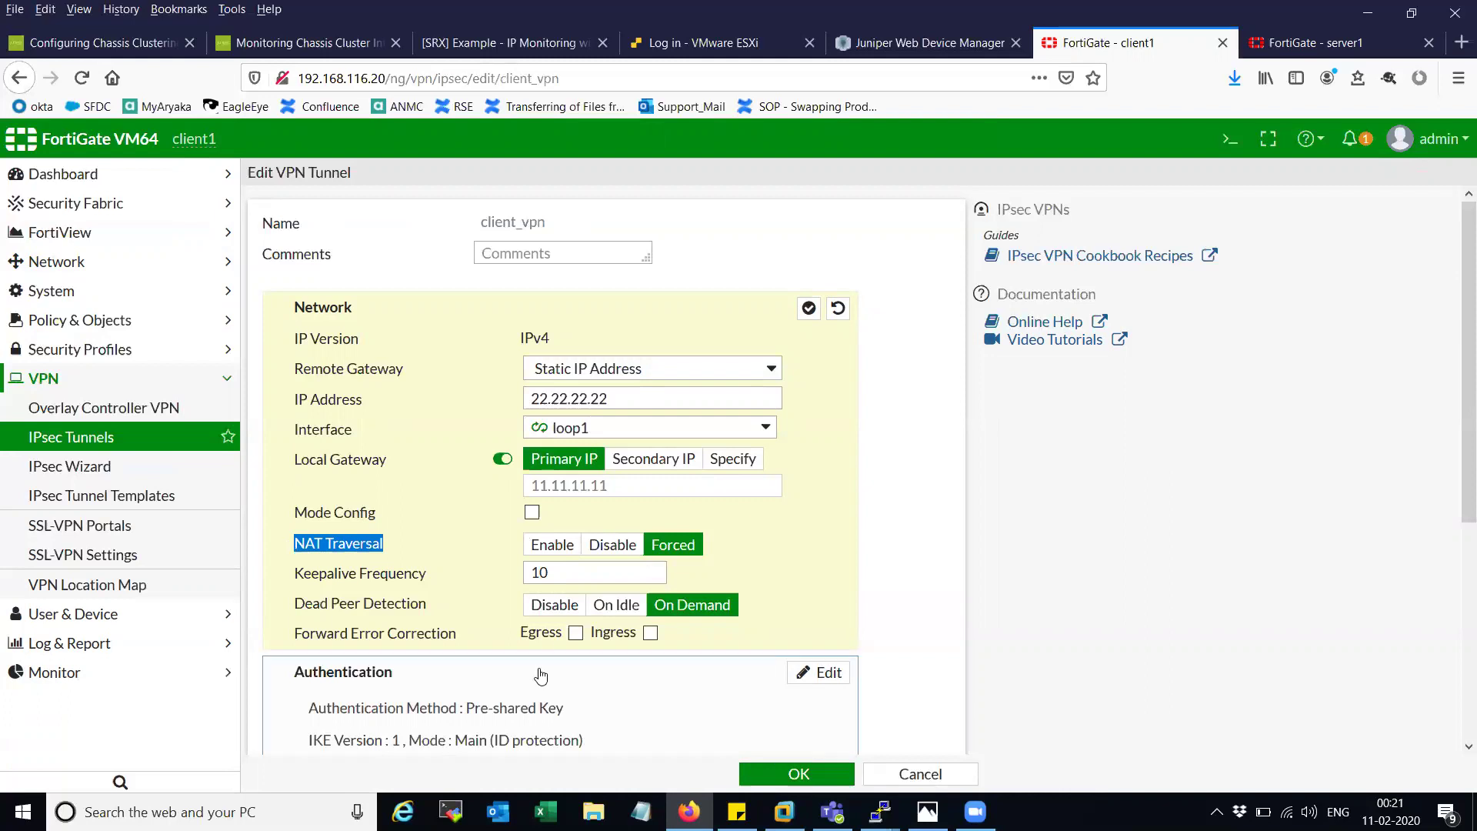
double_click(533, 573)
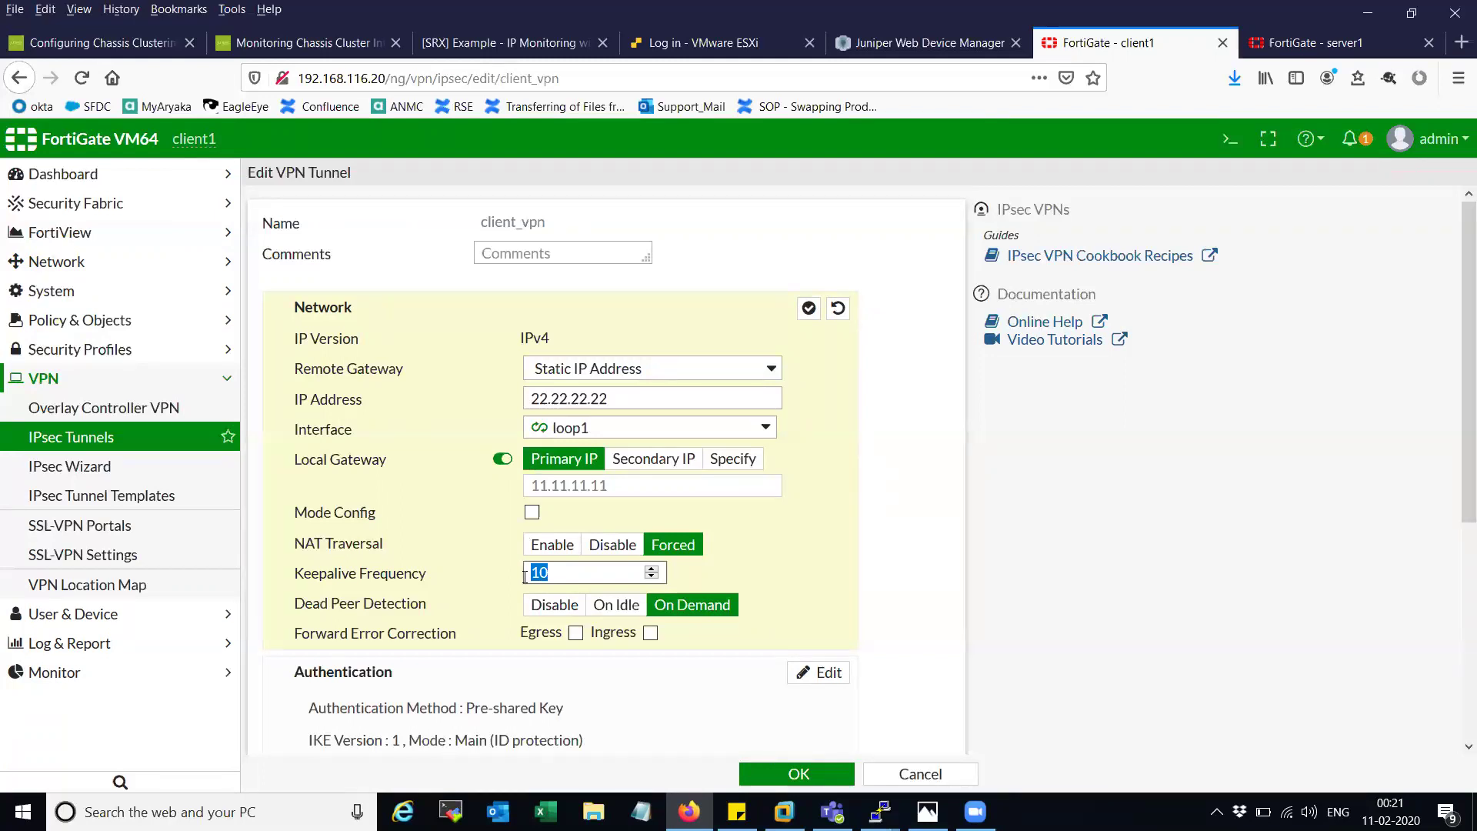
left_click(490, 605)
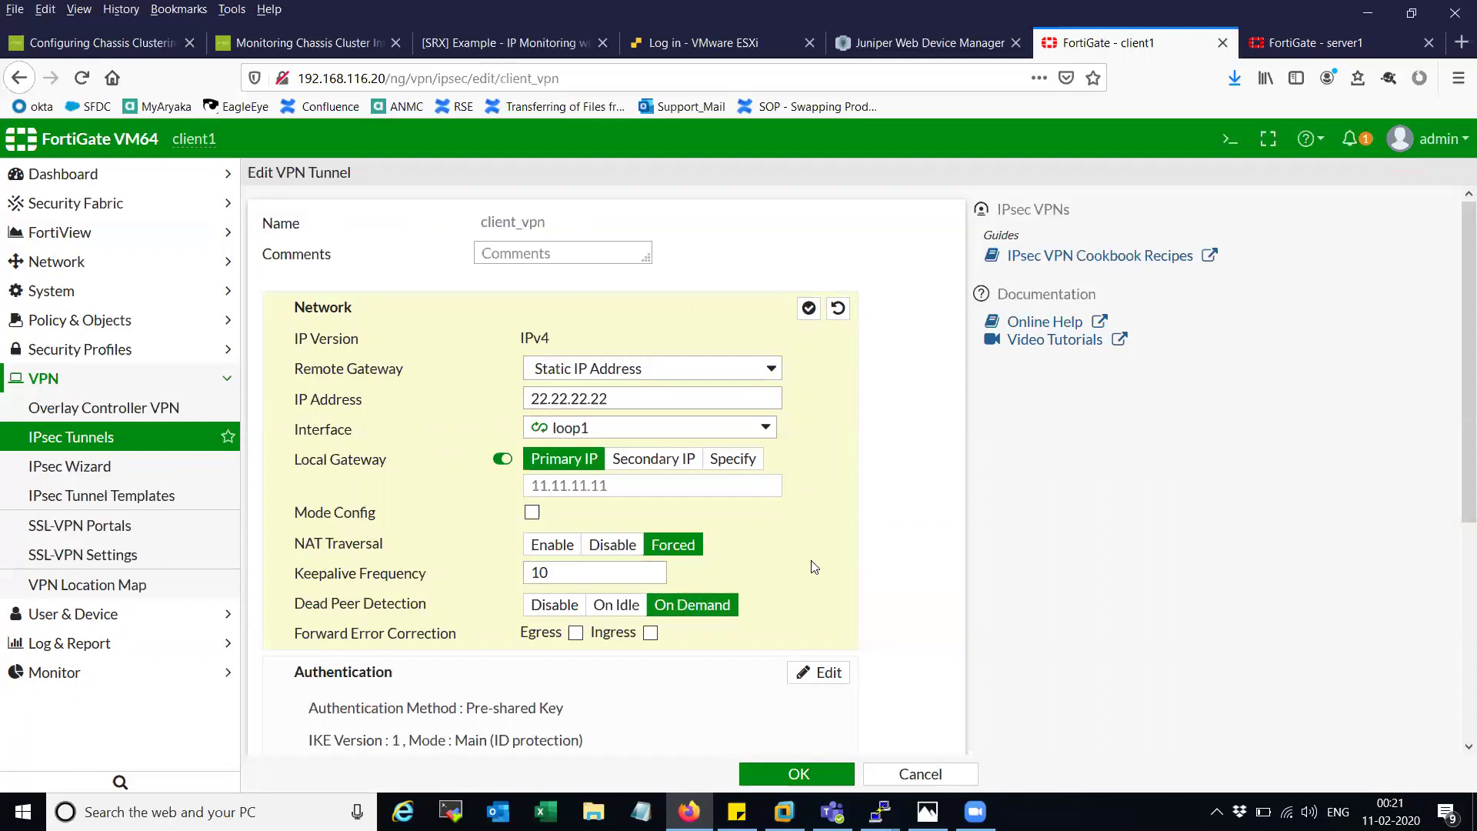
Expand the tunnel's Authentication and Phase 1 Proposal sections to examine their settings.
scroll(1456, 430, "down", 1)
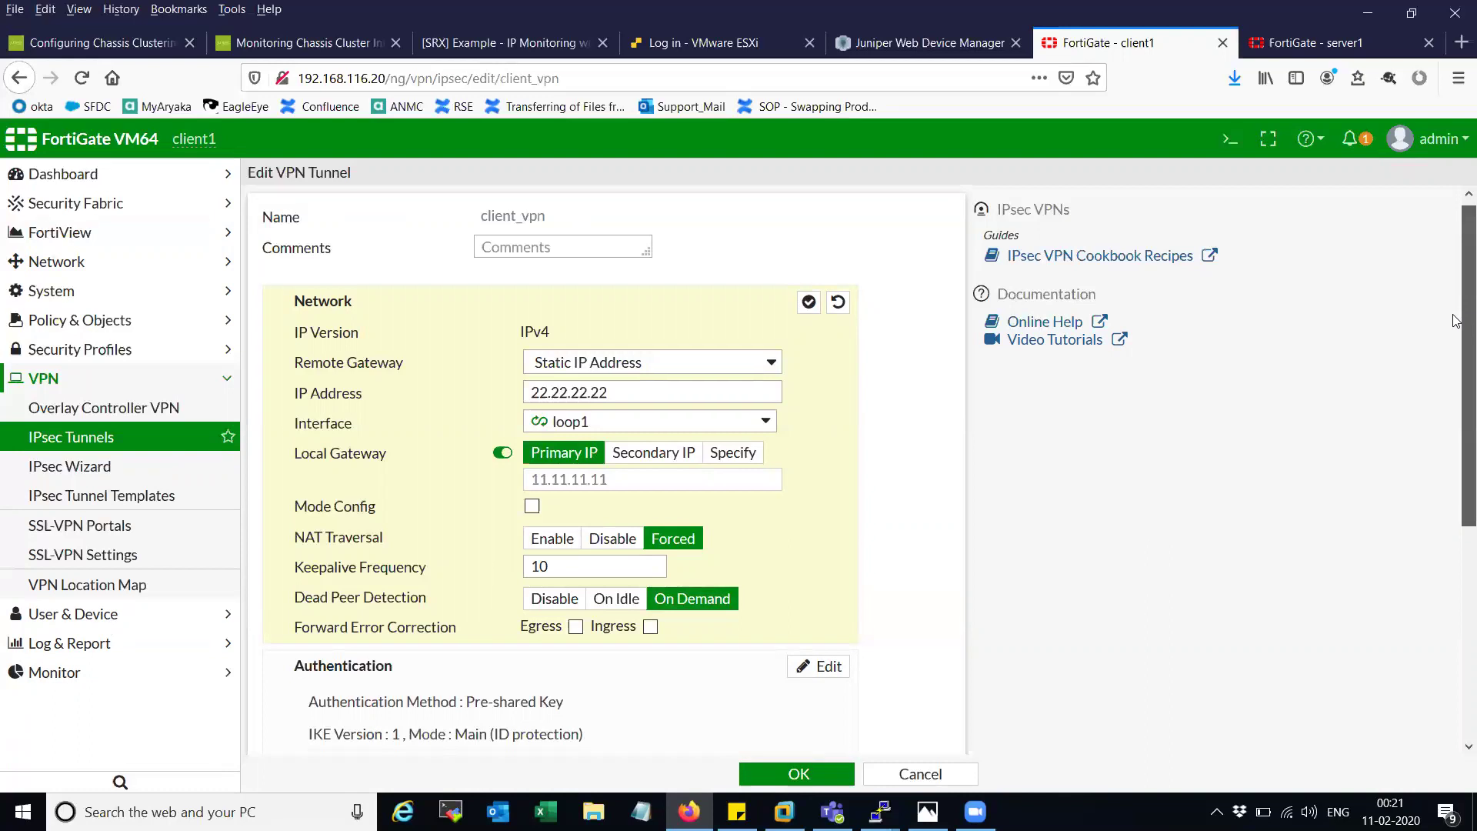
left_click(650, 703)
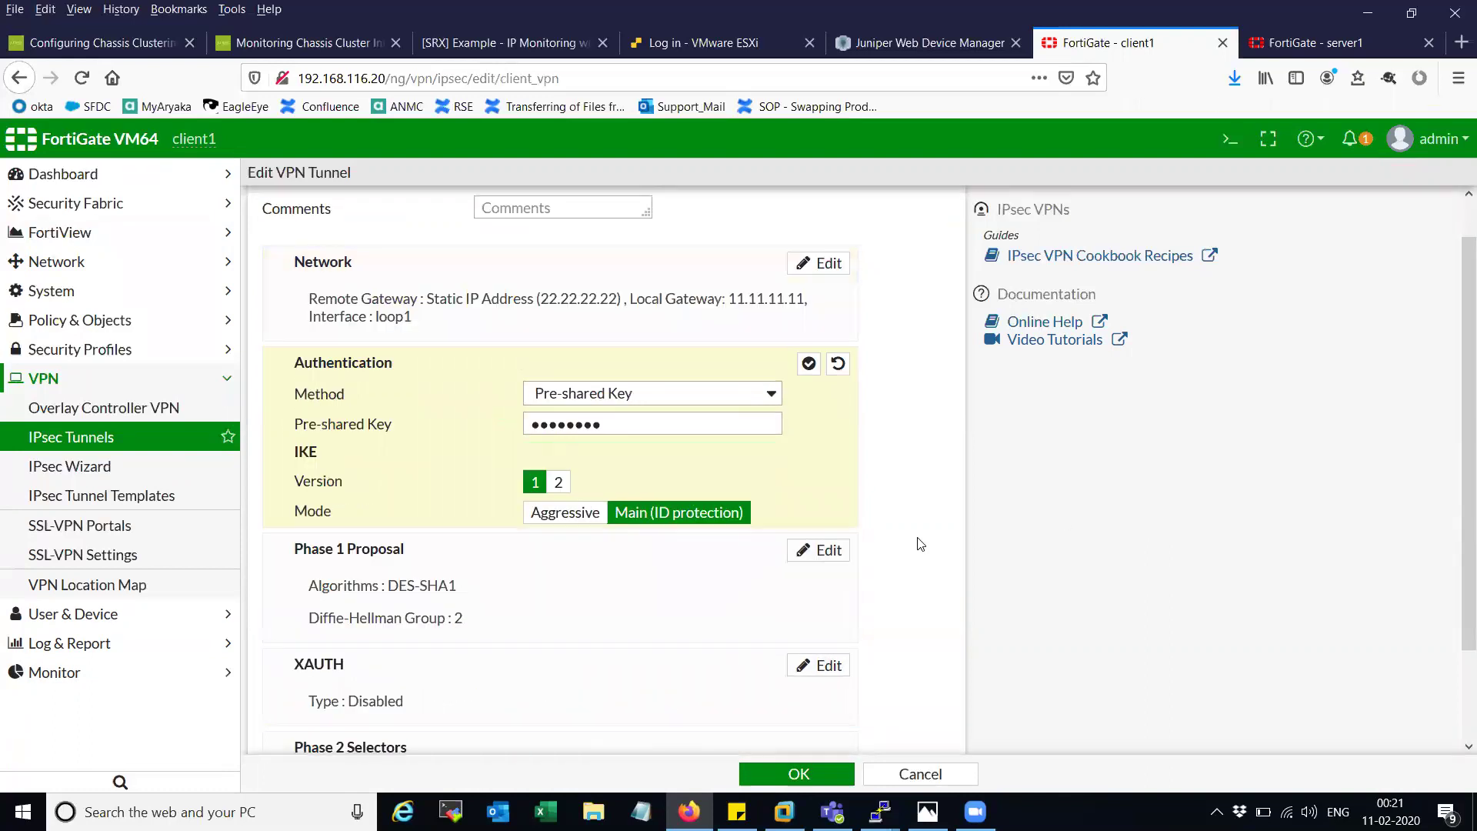
left_click(585, 569)
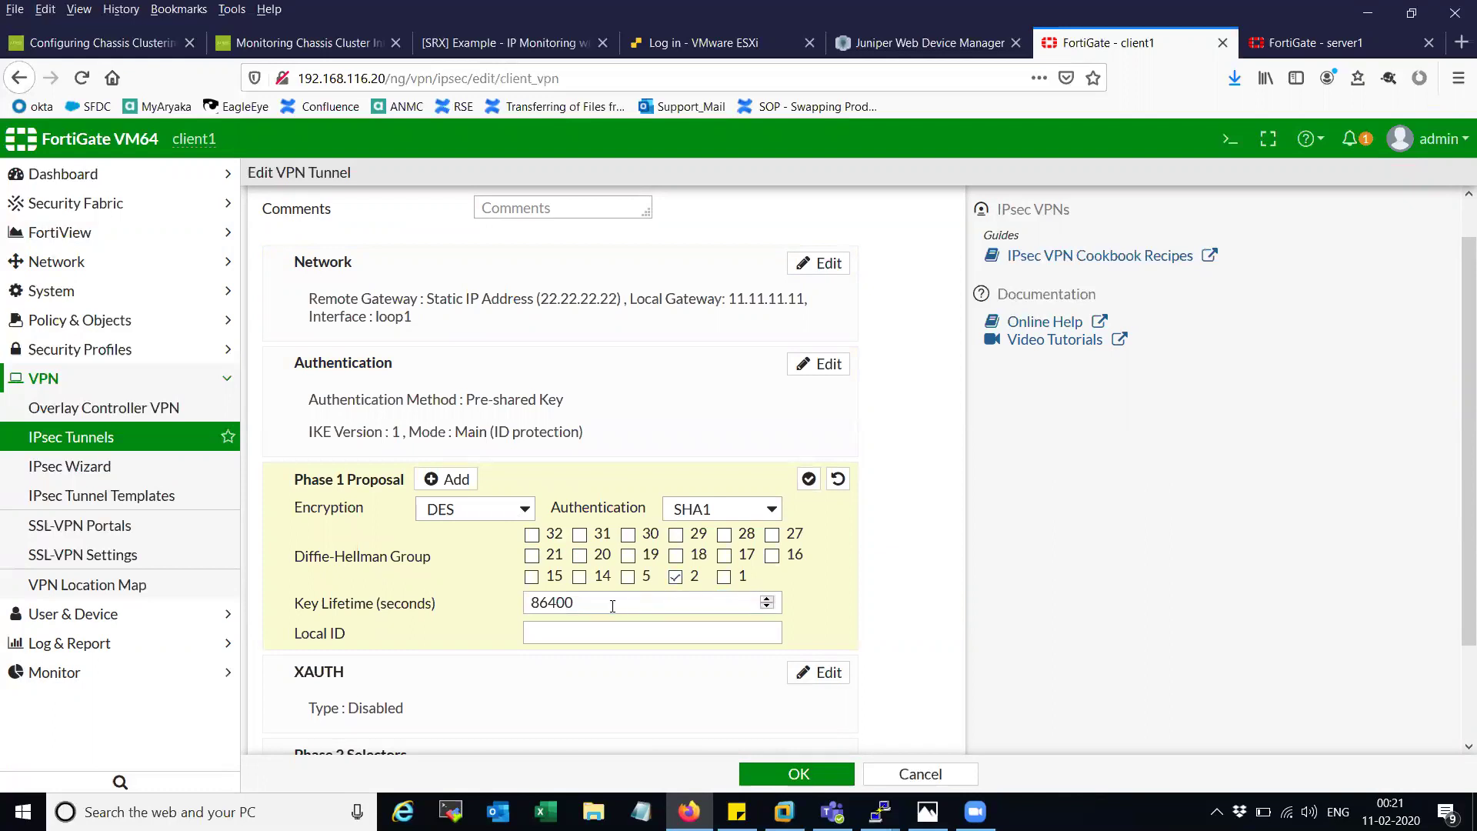
scroll(1458, 408, "down", 3)
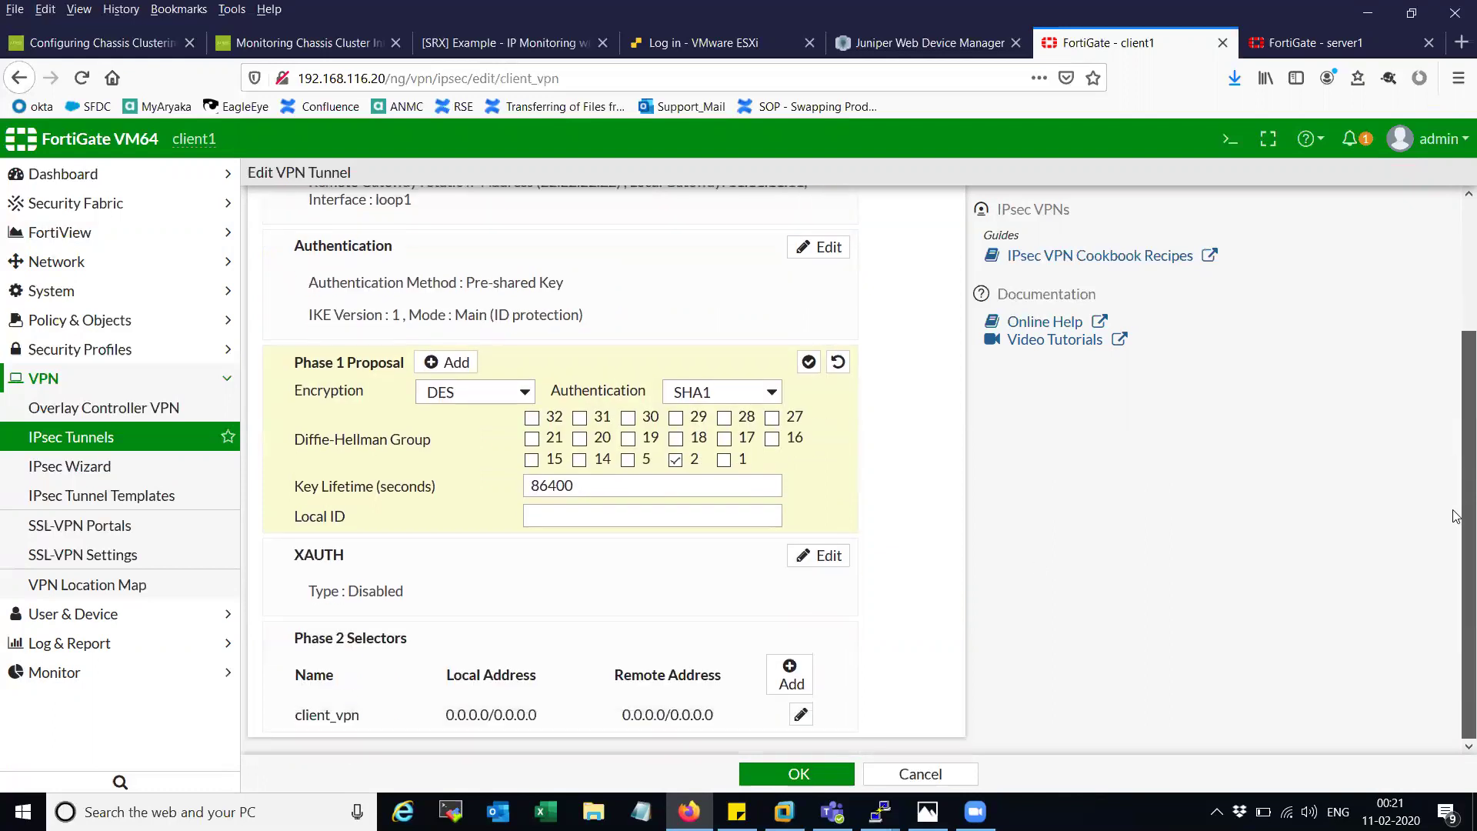
Open the client_vpn Phase 2 selector and examine its advanced proposal and key lifetime settings.
left_click(800, 714)
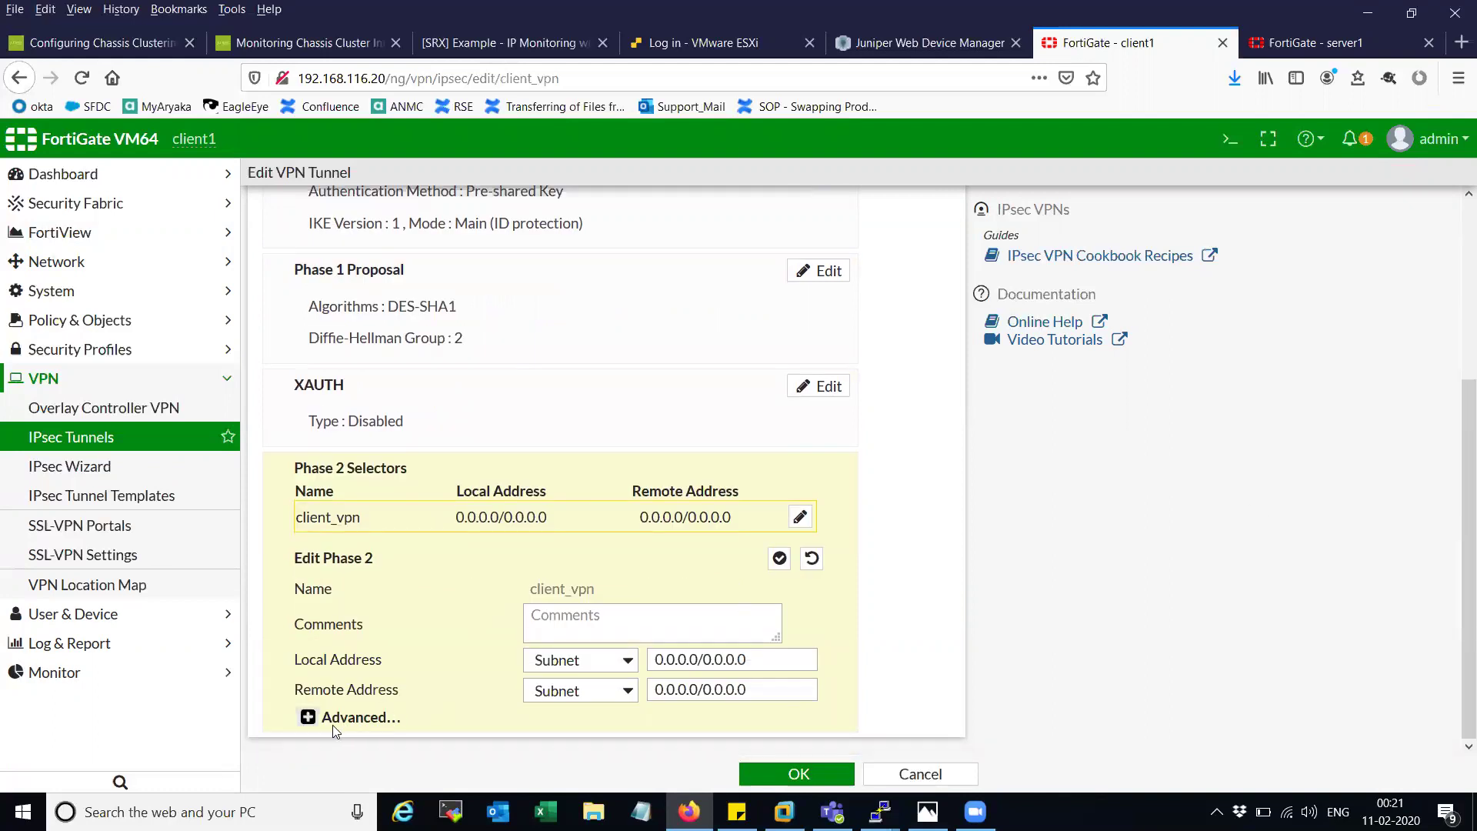
left_click(309, 717)
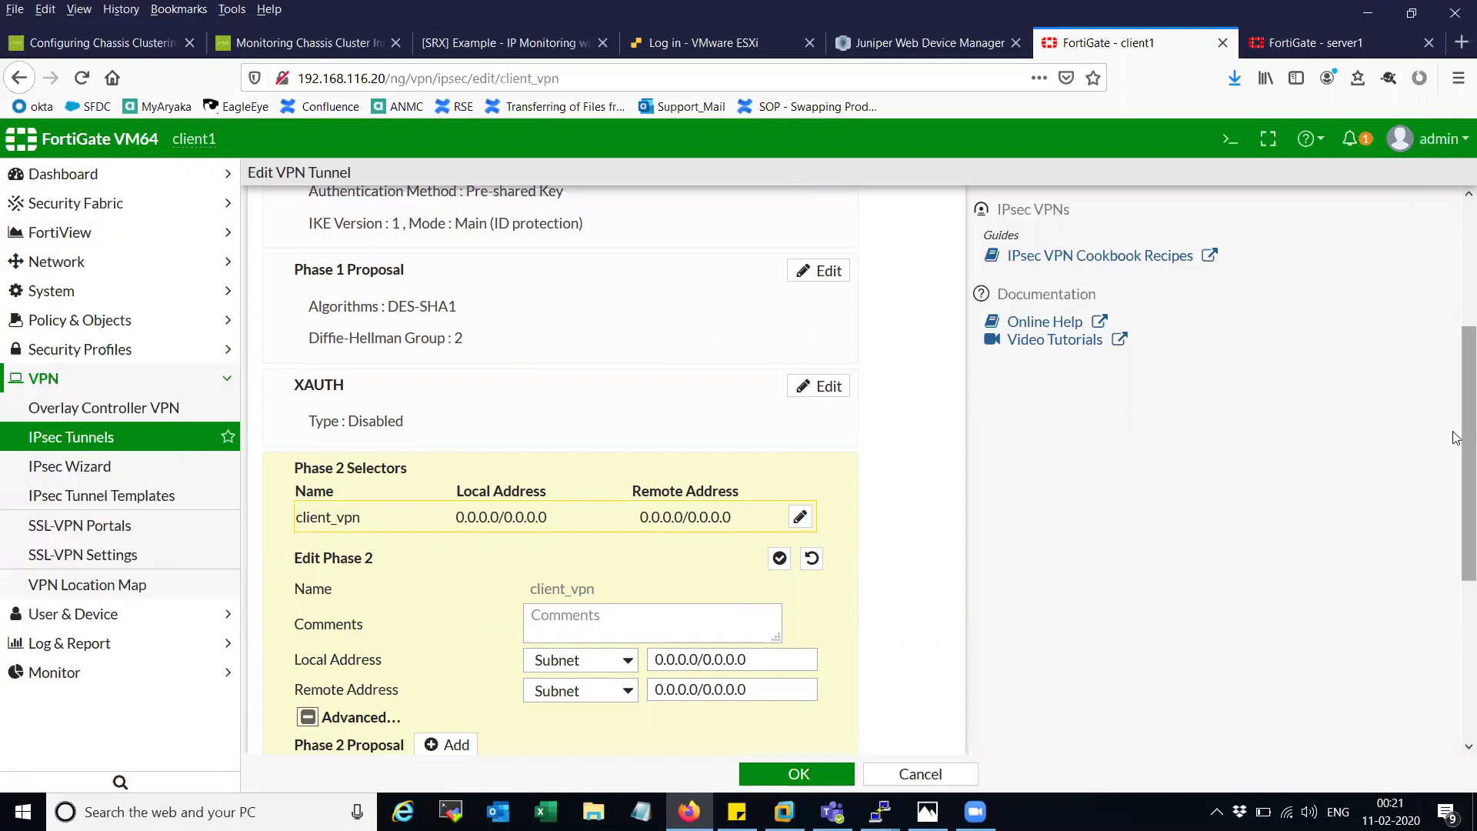
left_click_drag(1456, 452, 1456, 598)
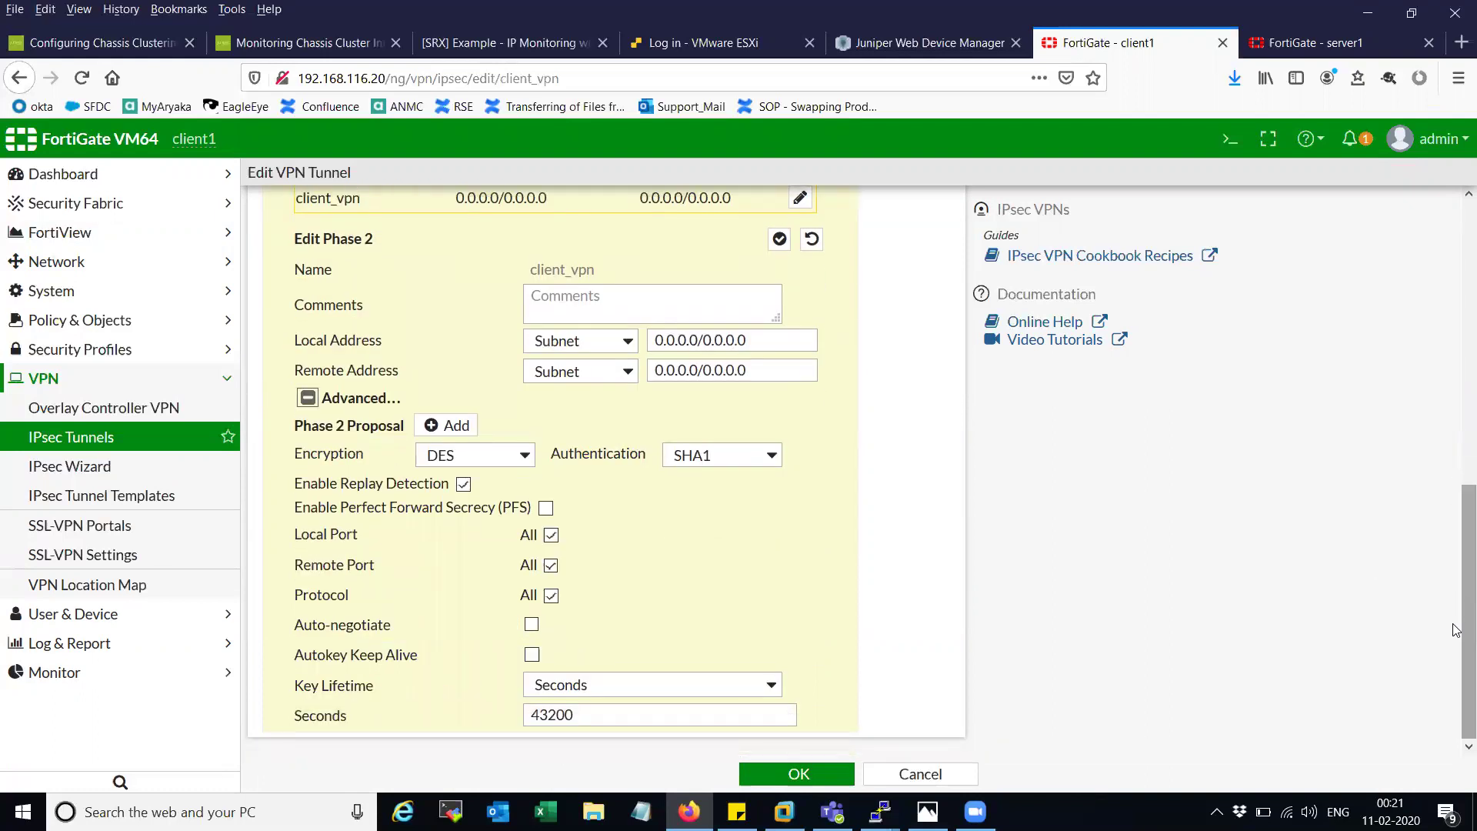
scroll(1454, 448, "up", 10)
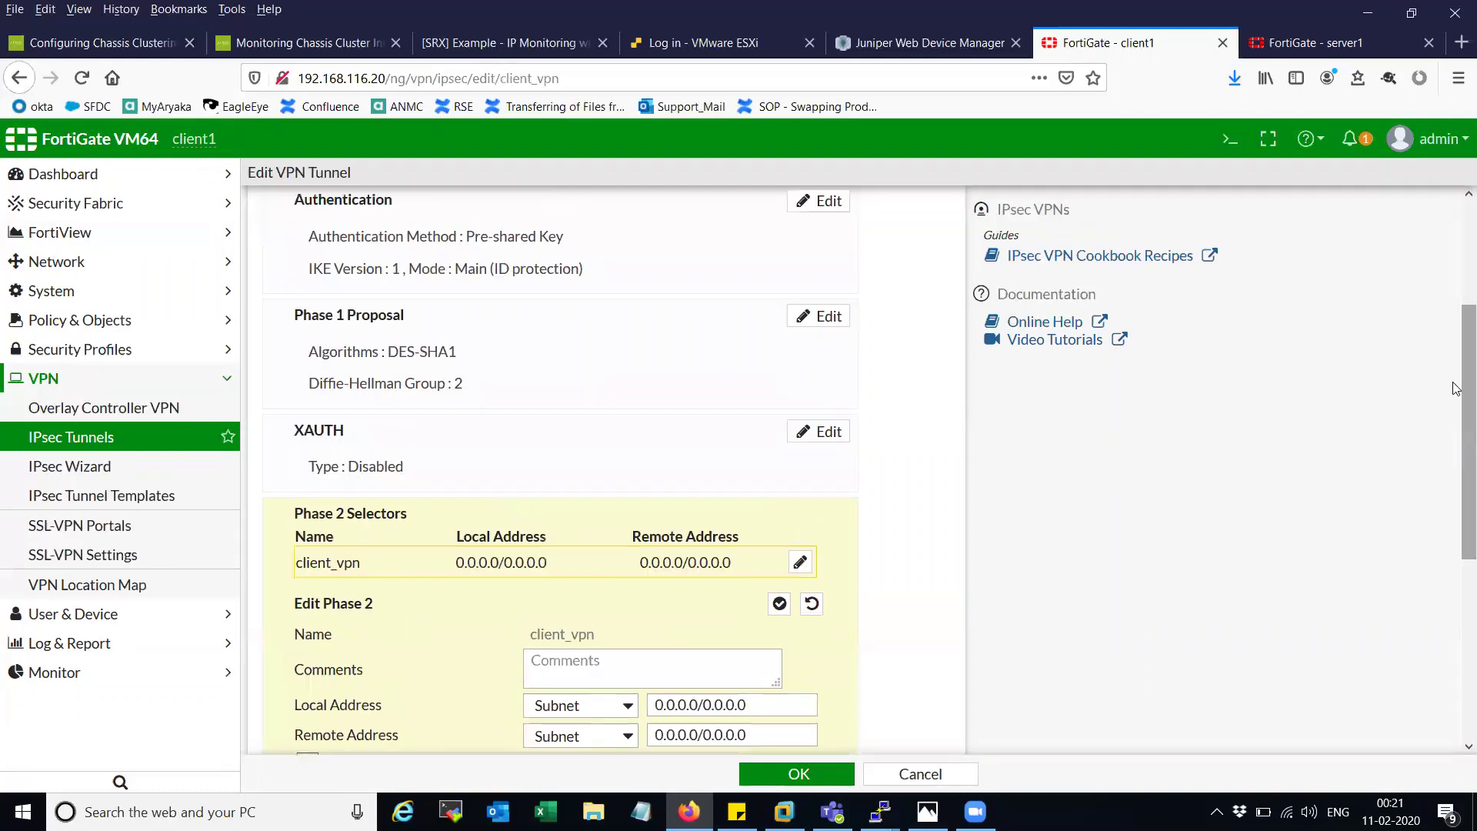
Leave the tunnel form without saving and open client1's IPv4 Policy page.
left_click(173, 378)
left_click(126, 320)
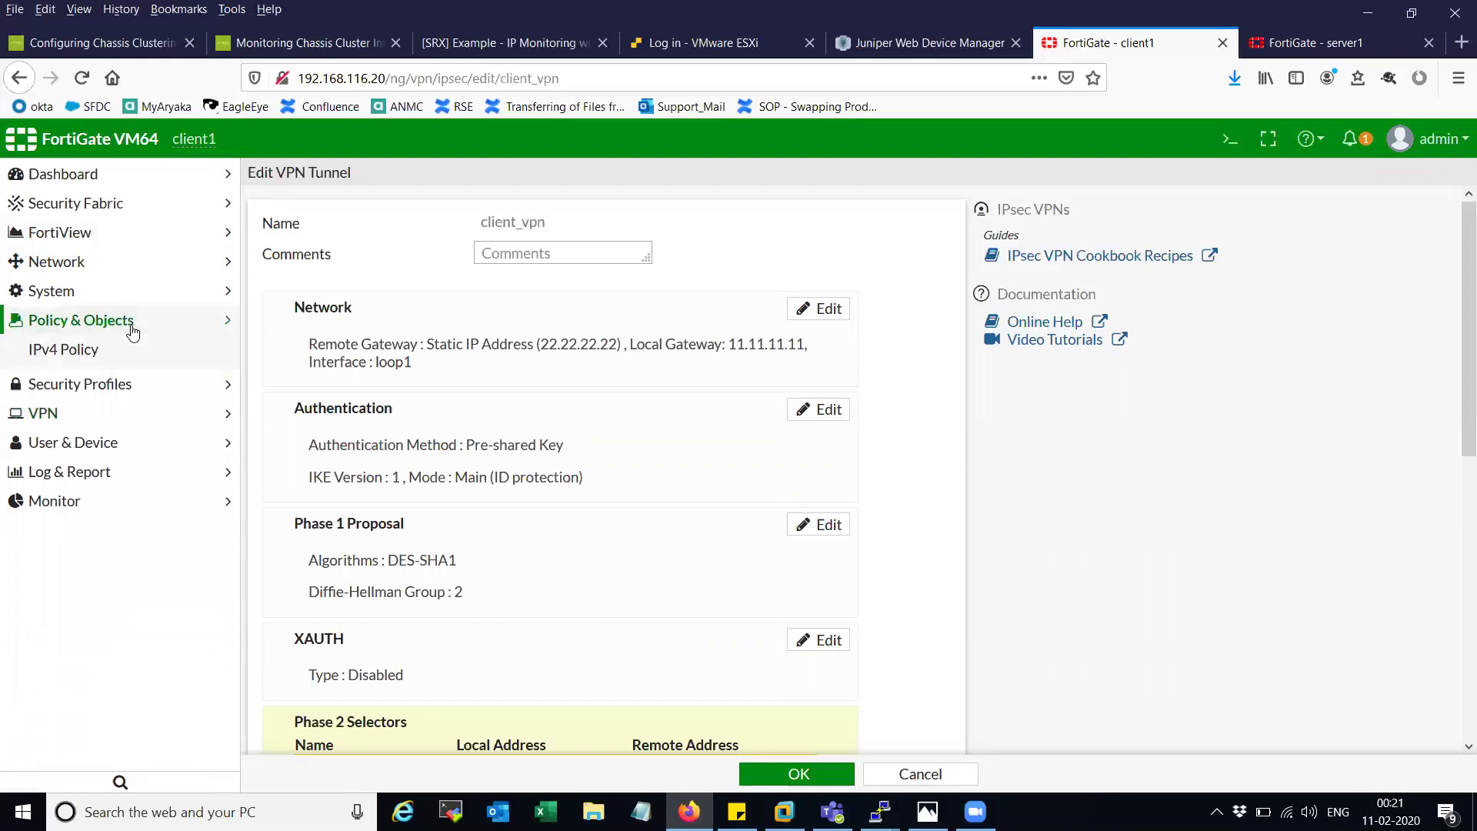
left_click(127, 351)
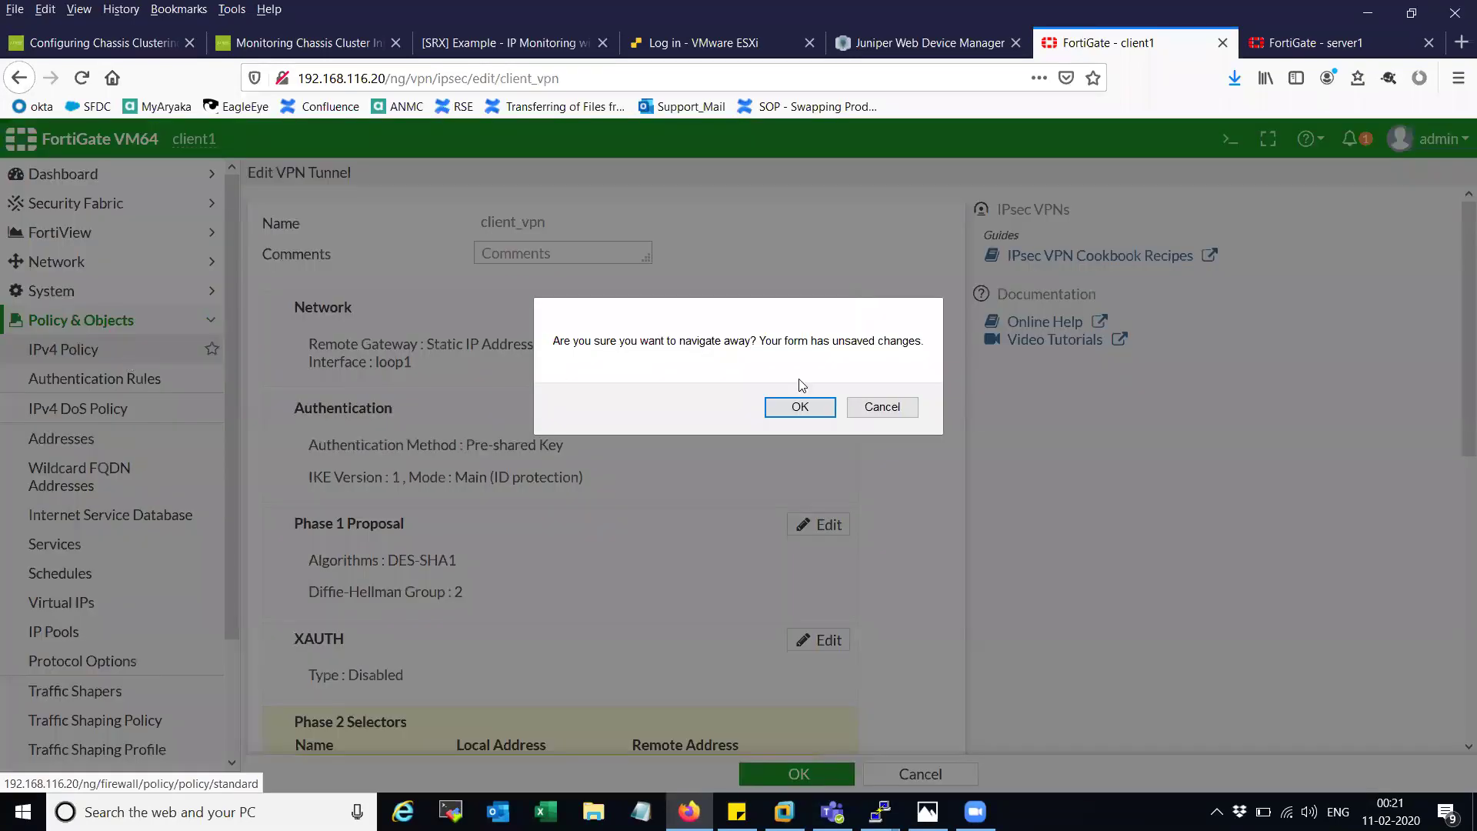
left_click(801, 407)
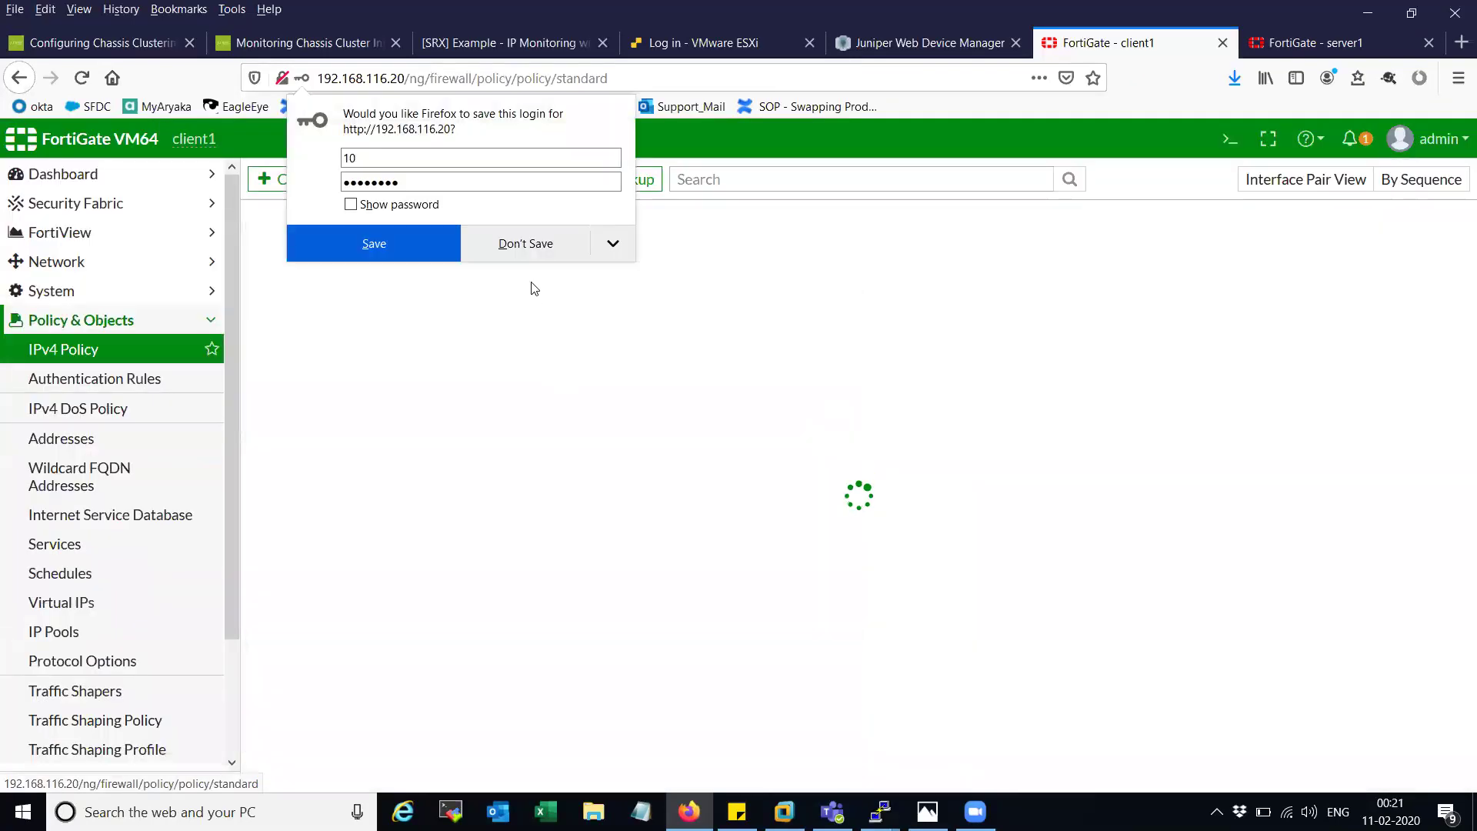
Decline saving the login, examine client1's IPv4 policies, and open its Interfaces page.
left_click(534, 244)
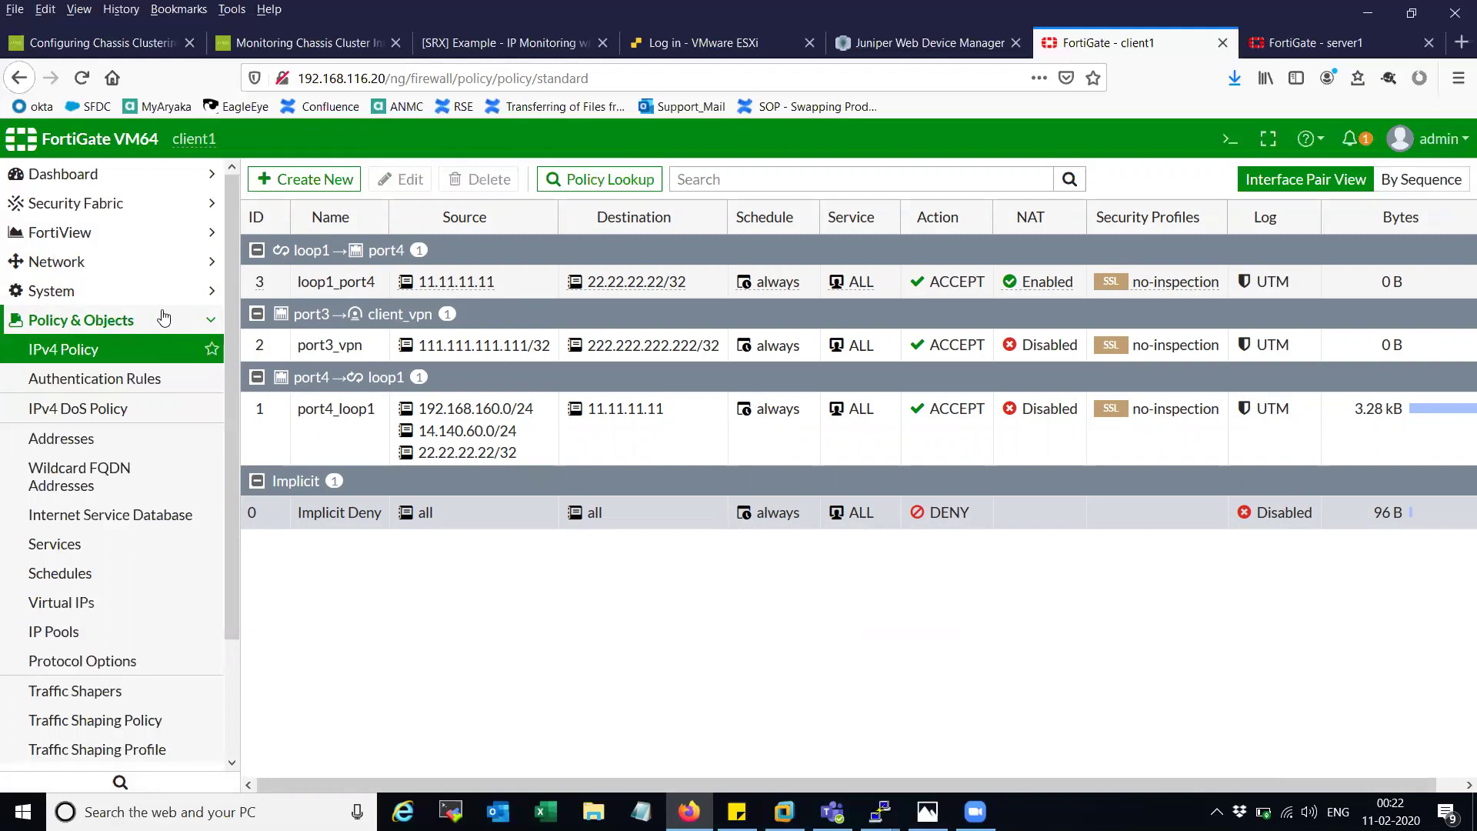
left_click(74, 273)
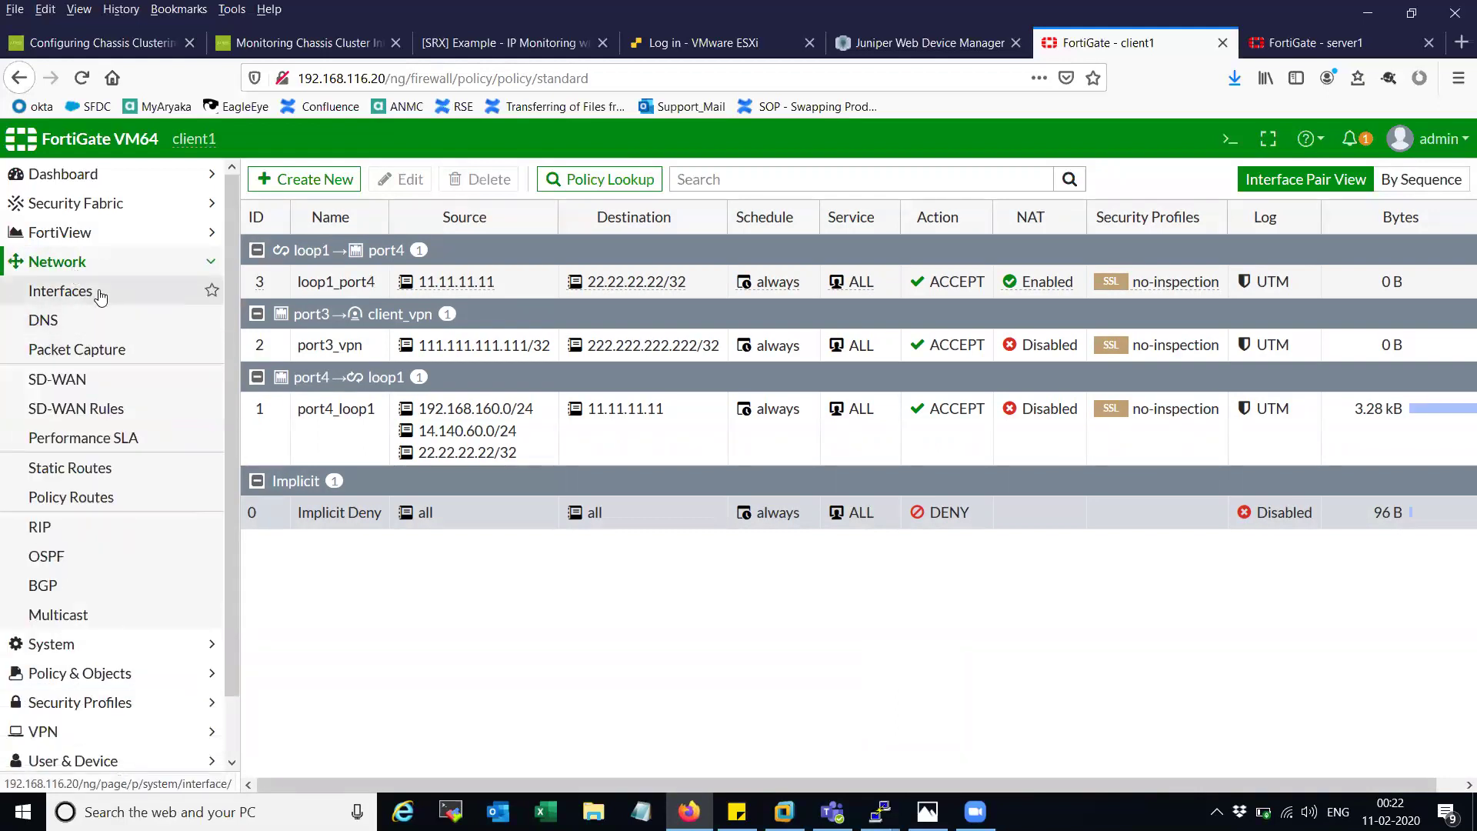
left_click(100, 297)
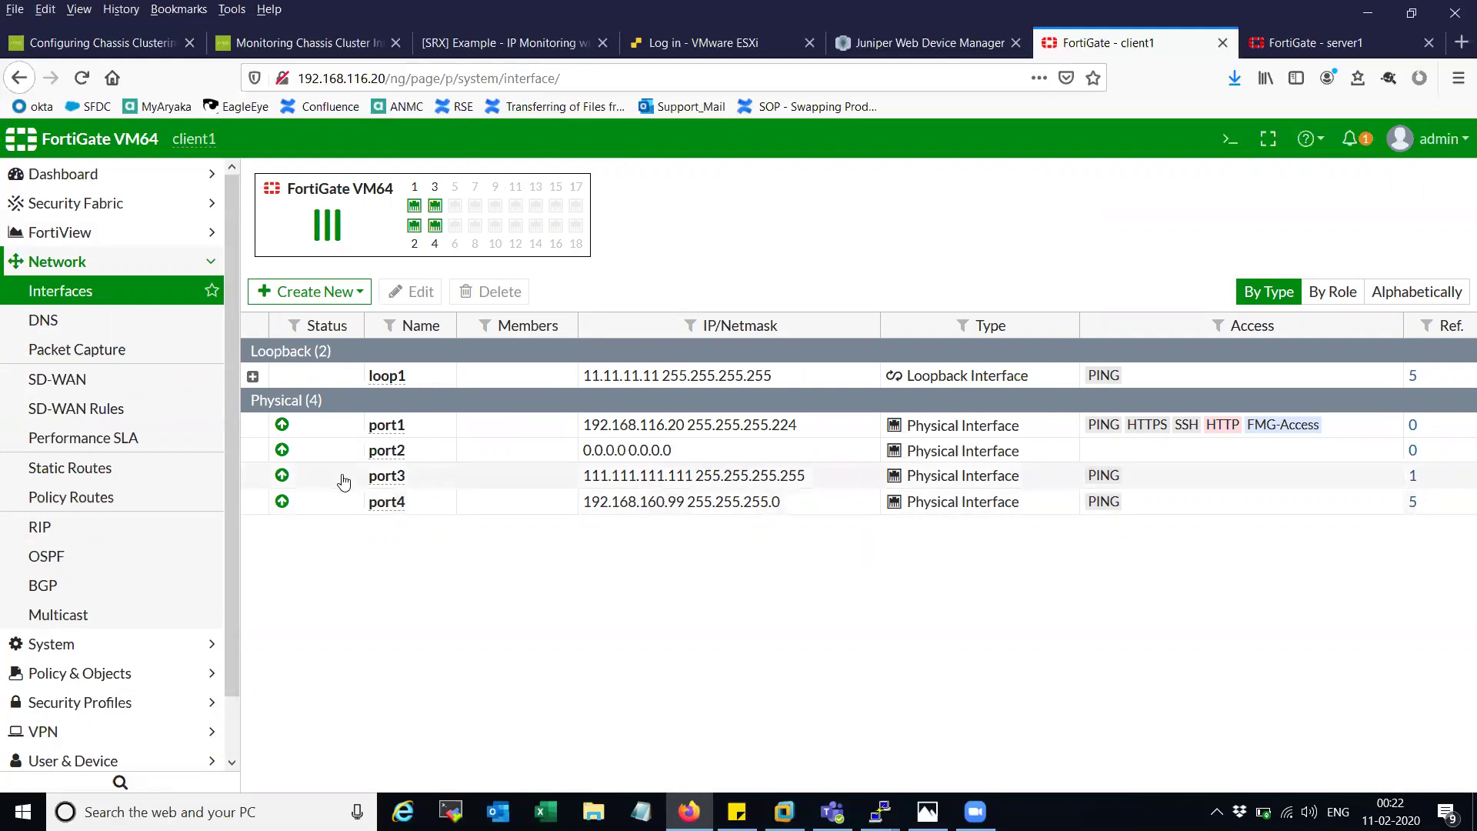
Open client1's Routing Monitor and examine the static and connected routes.
left_click(212, 264)
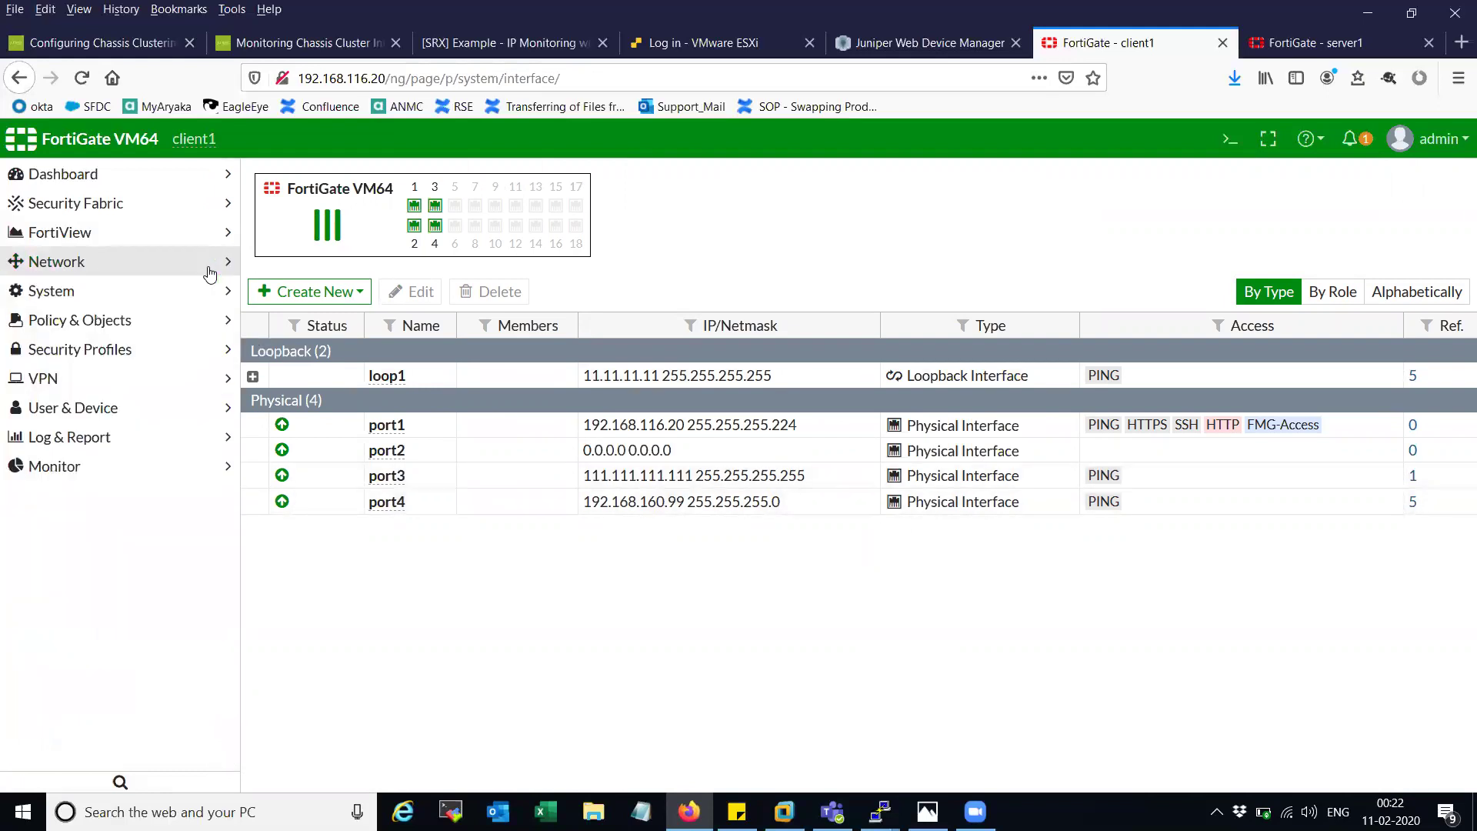
left_click(121, 465)
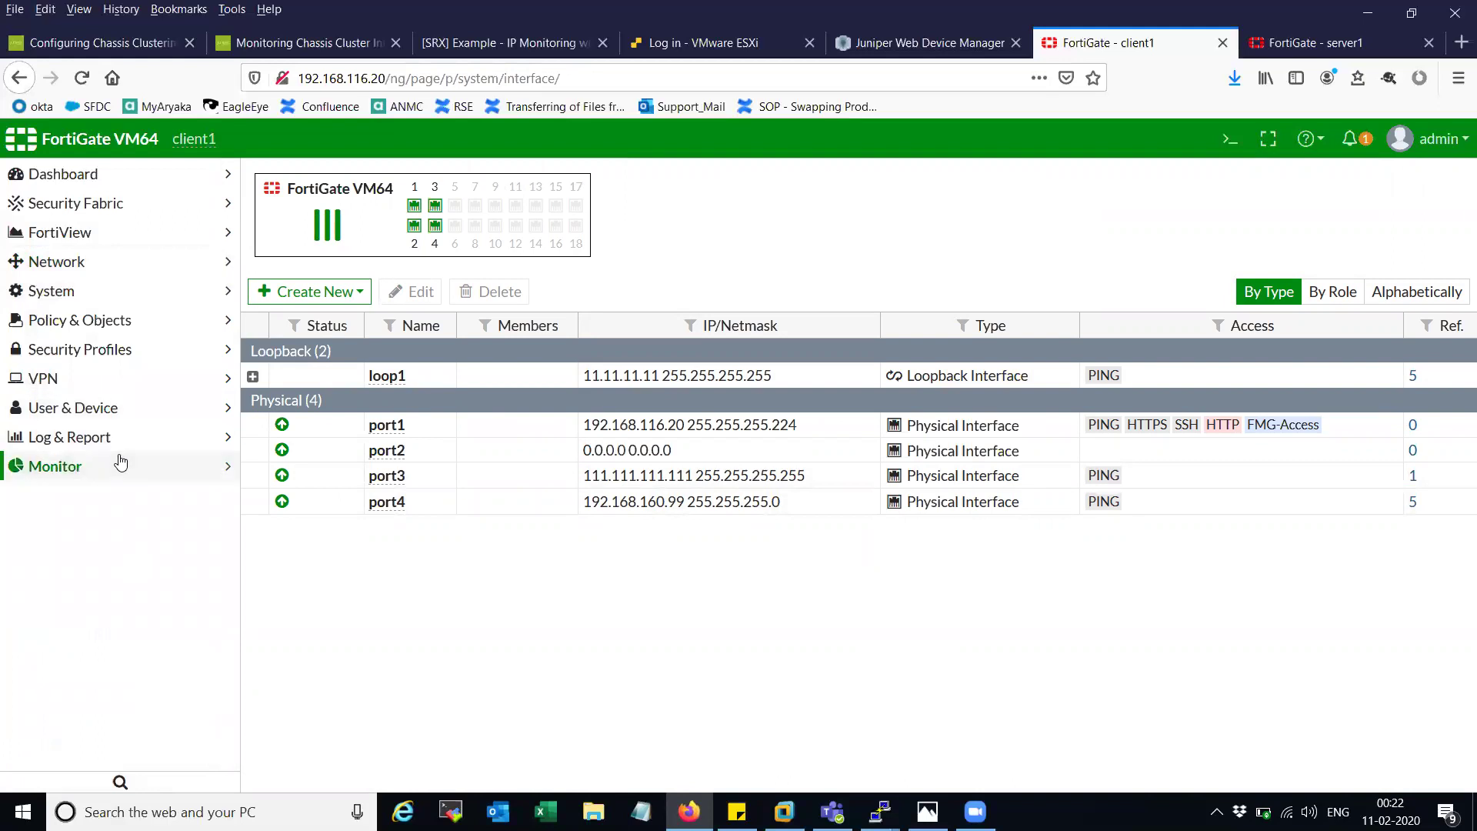
left_click(140, 496)
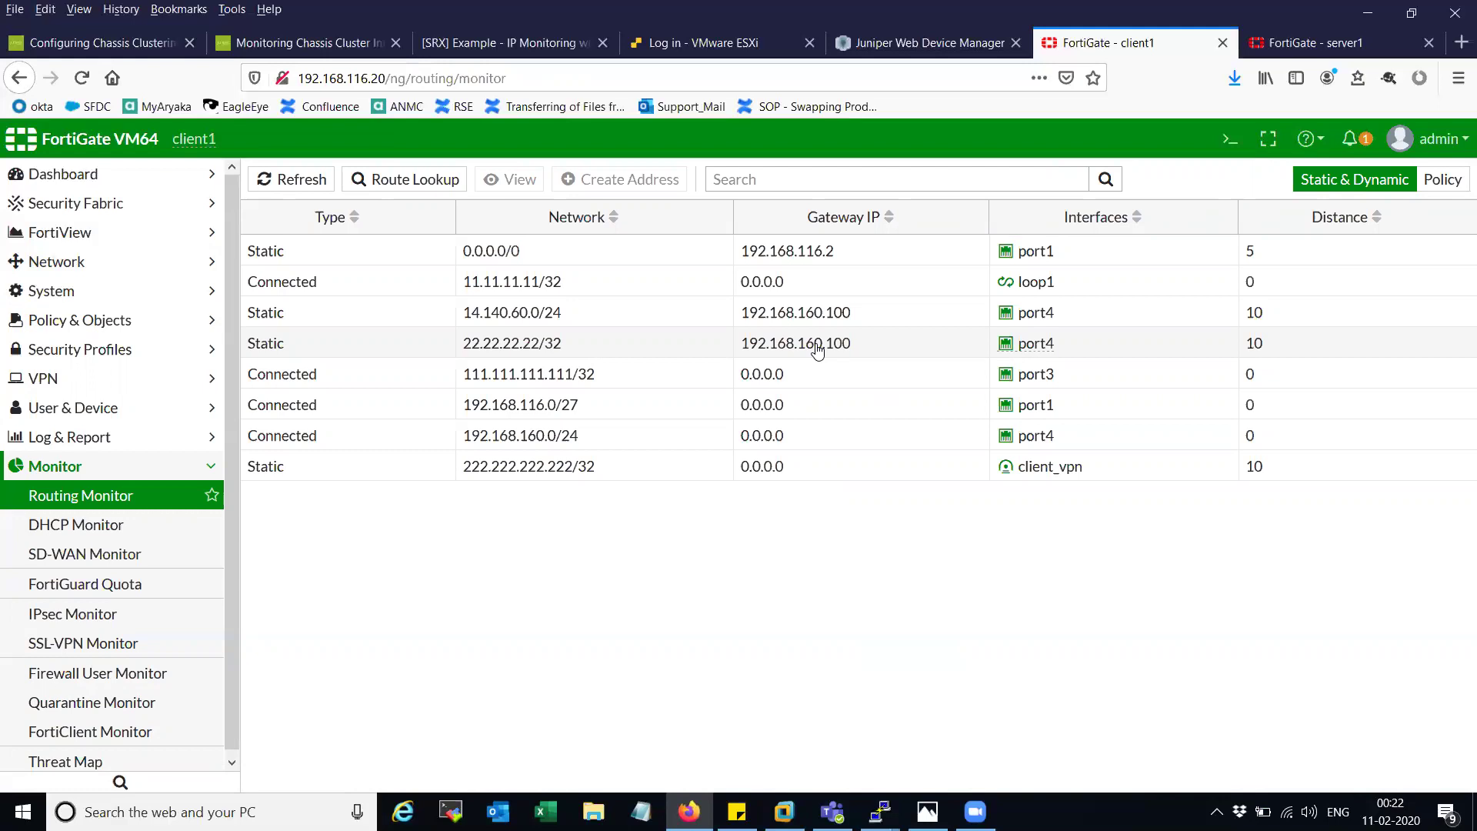
Switch to server1, open the server_vpn IPsec tunnel for editing and examine its Network settings.
left_click(1330, 36)
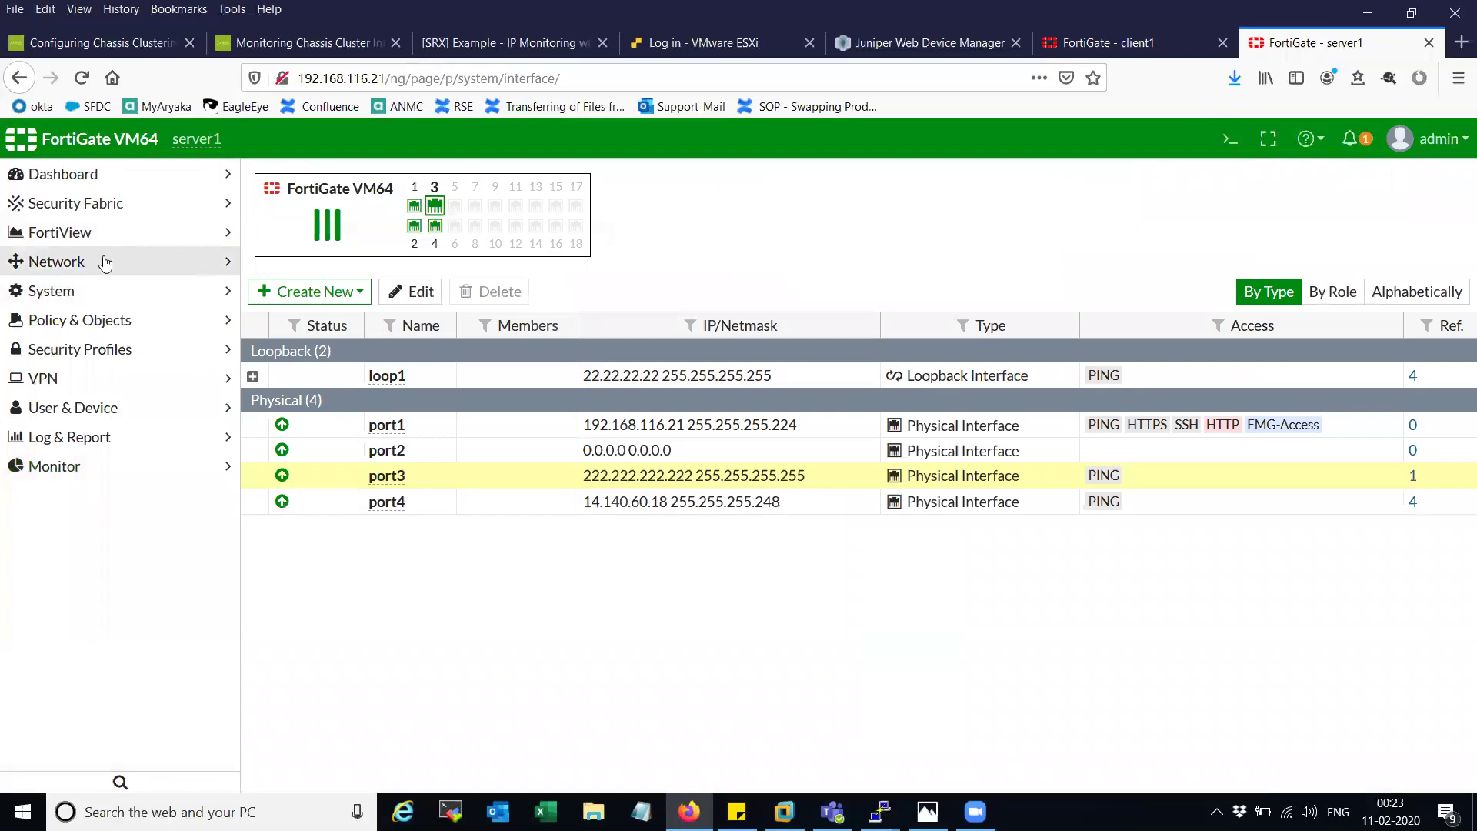
left_click(91, 378)
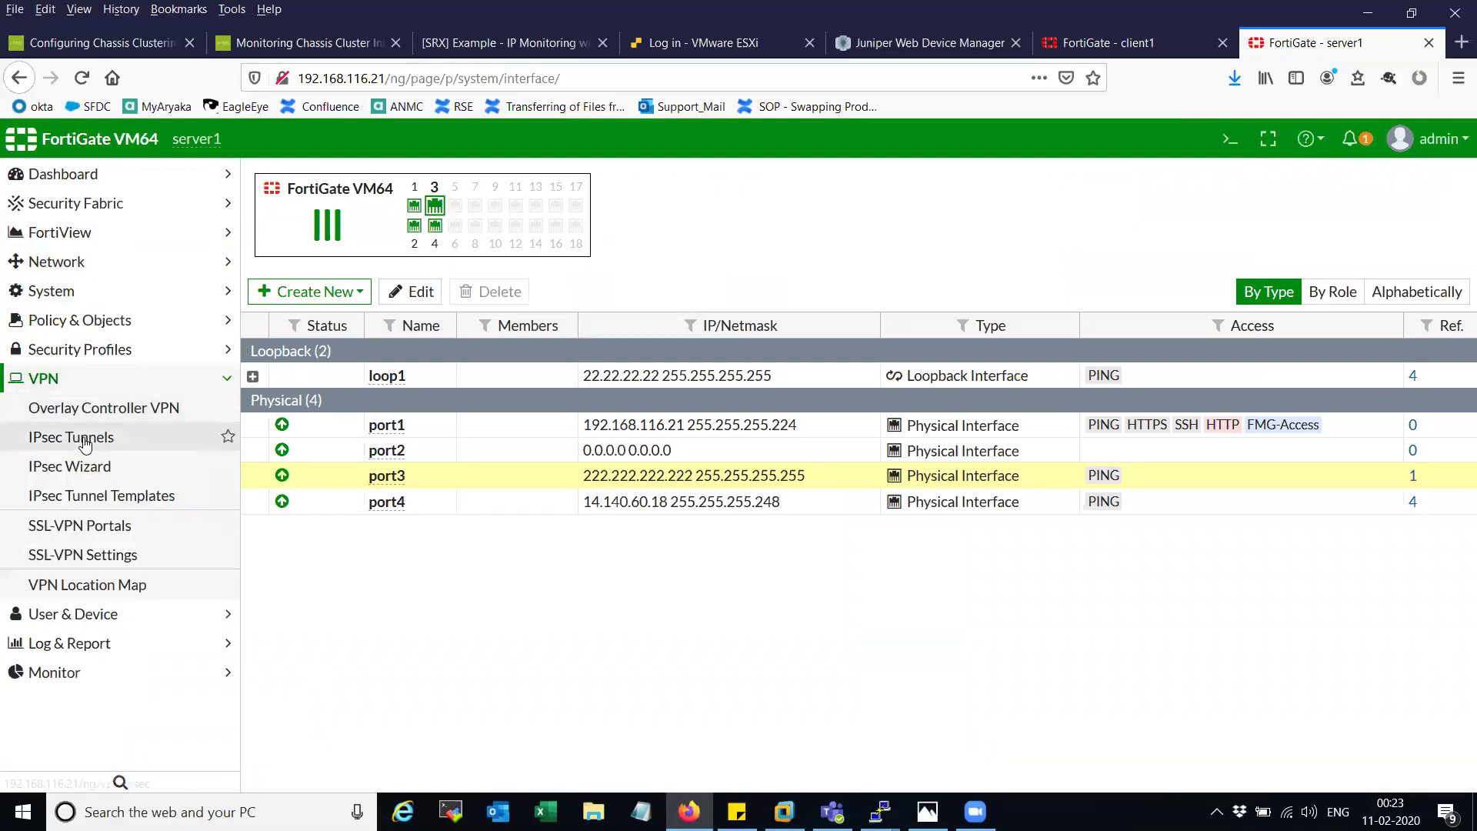
left_click(85, 442)
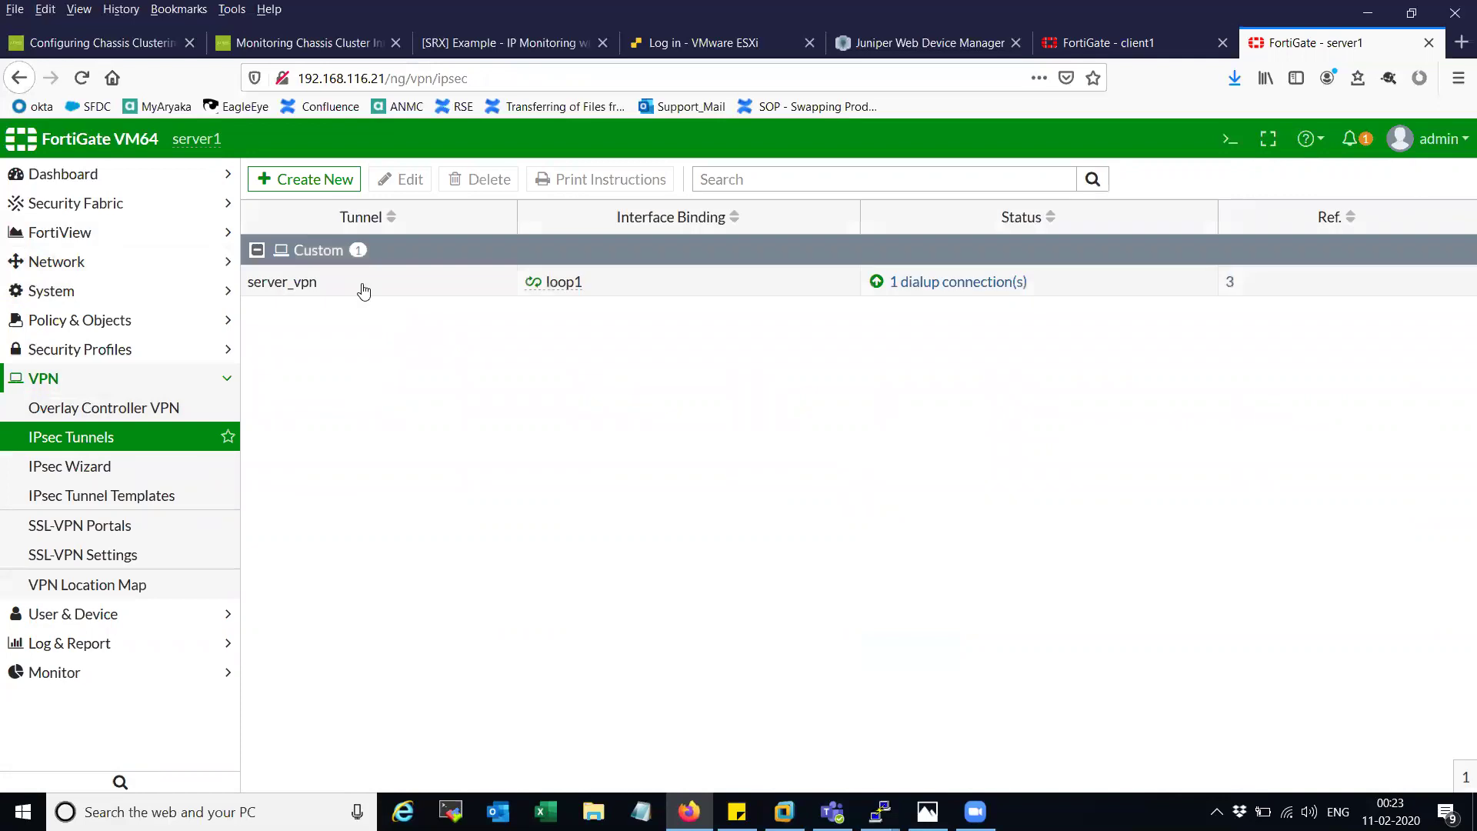
left_click(363, 284)
left_click(406, 179)
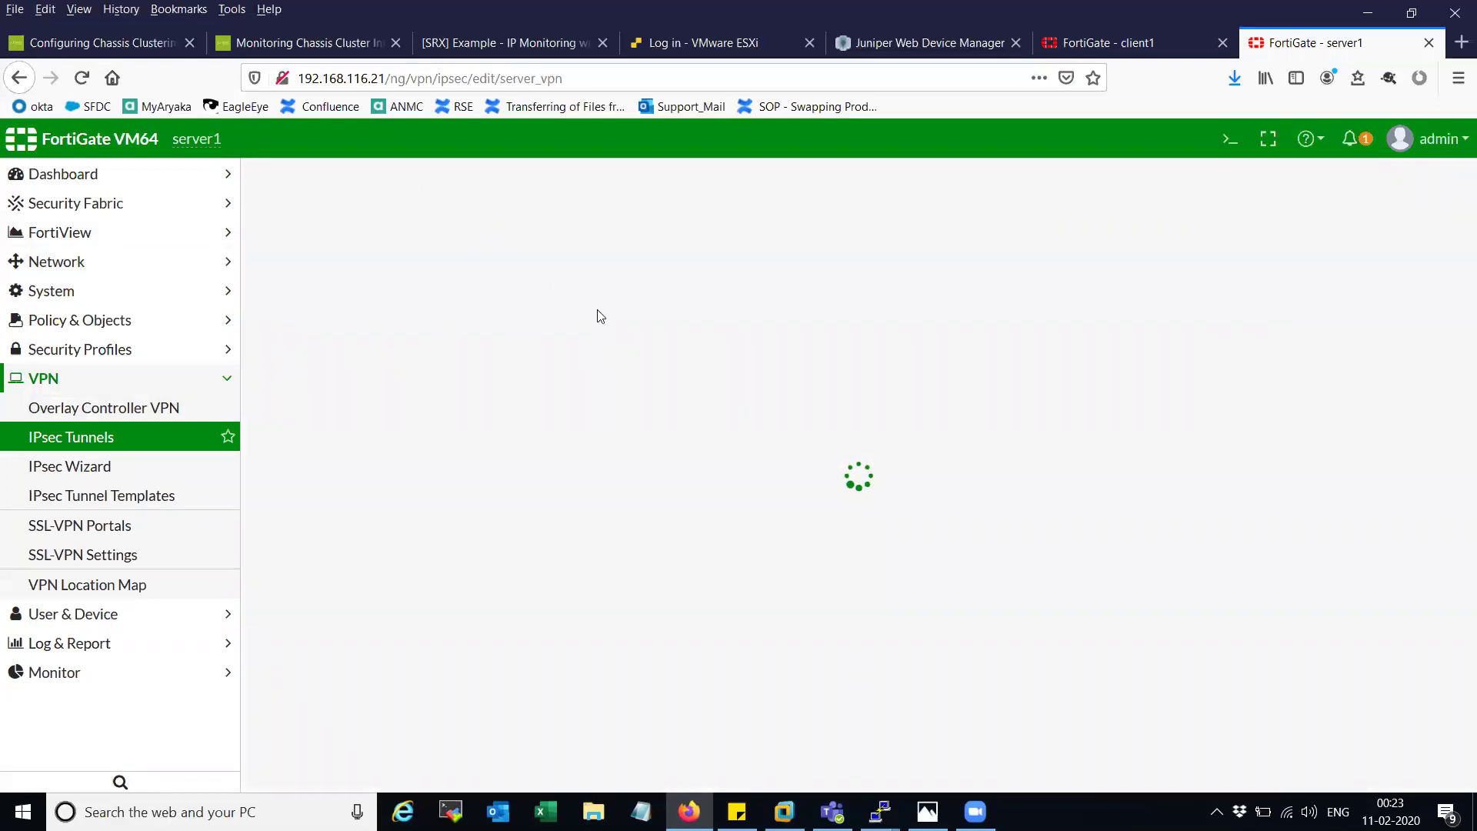
left_click(603, 365)
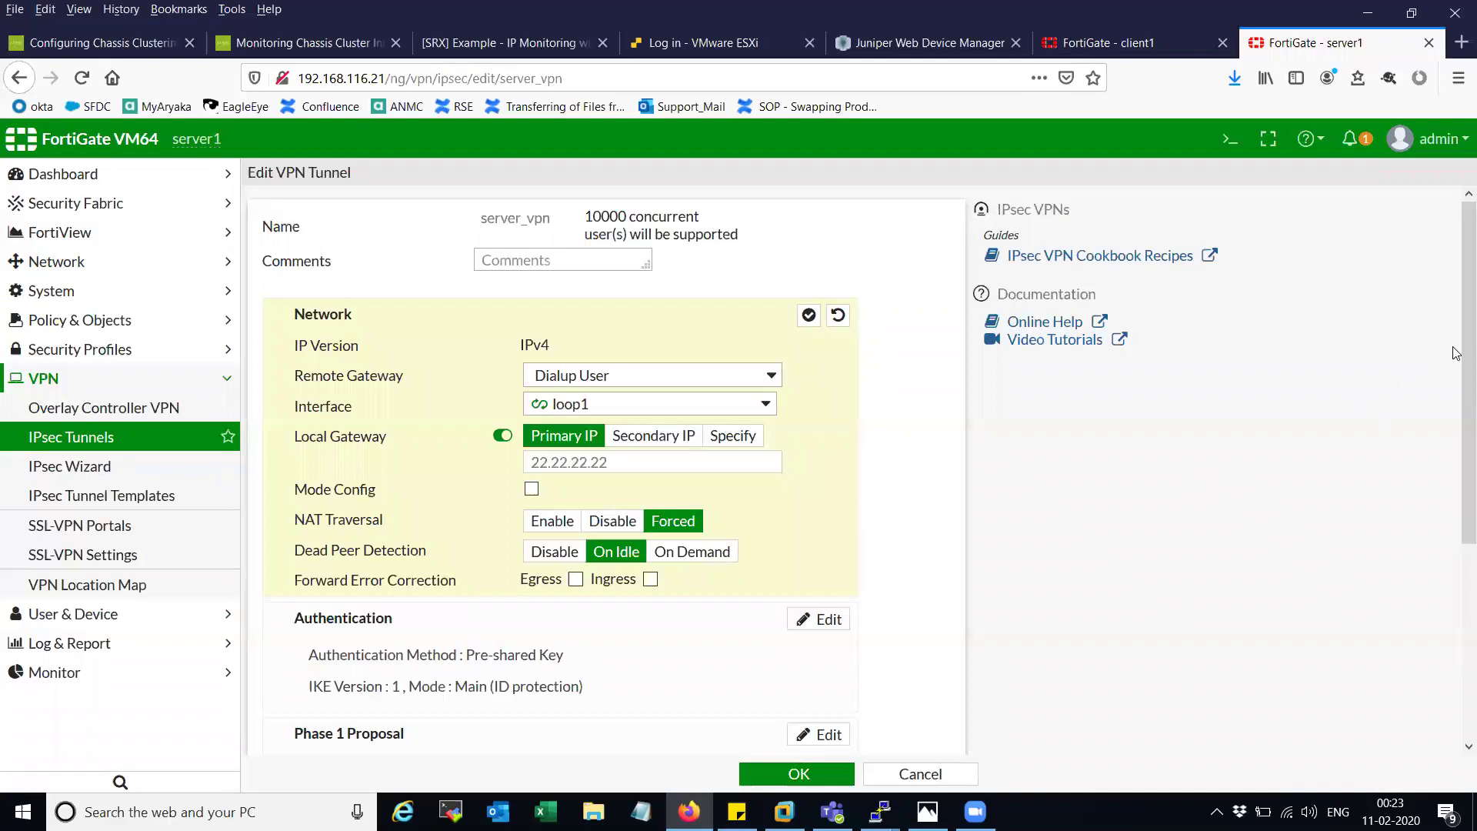
Expand server_vpn's Authentication and Phase 1 Proposal sections to examine their settings.
left_click_drag(1454, 352, 1349, 458)
left_click(656, 446)
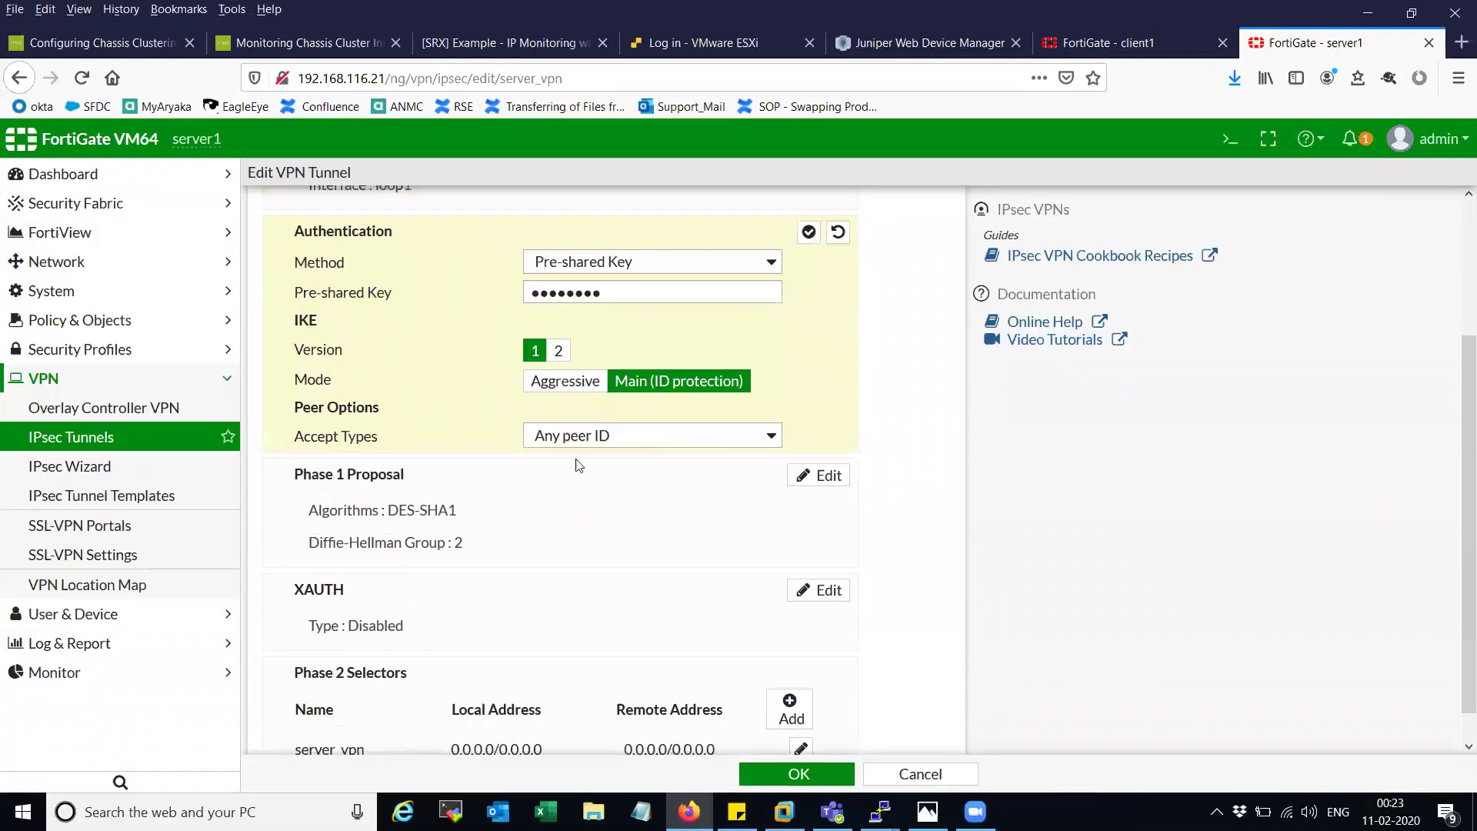
left_click(499, 531)
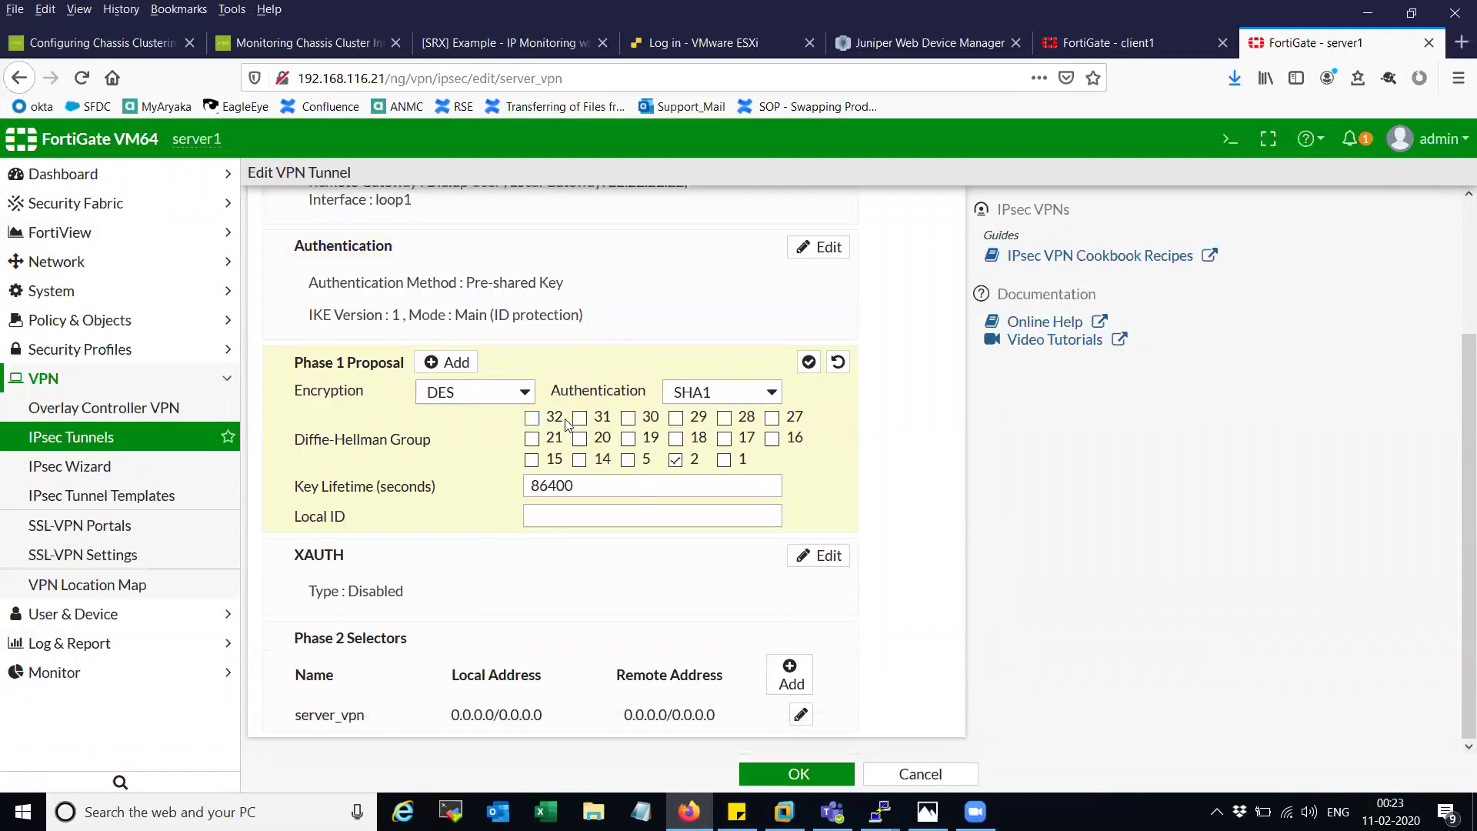
Open the server_vpn Phase 2 selector and expand its advanced settings for review.
left_click(620, 650)
scroll(1456, 444, "down", 2)
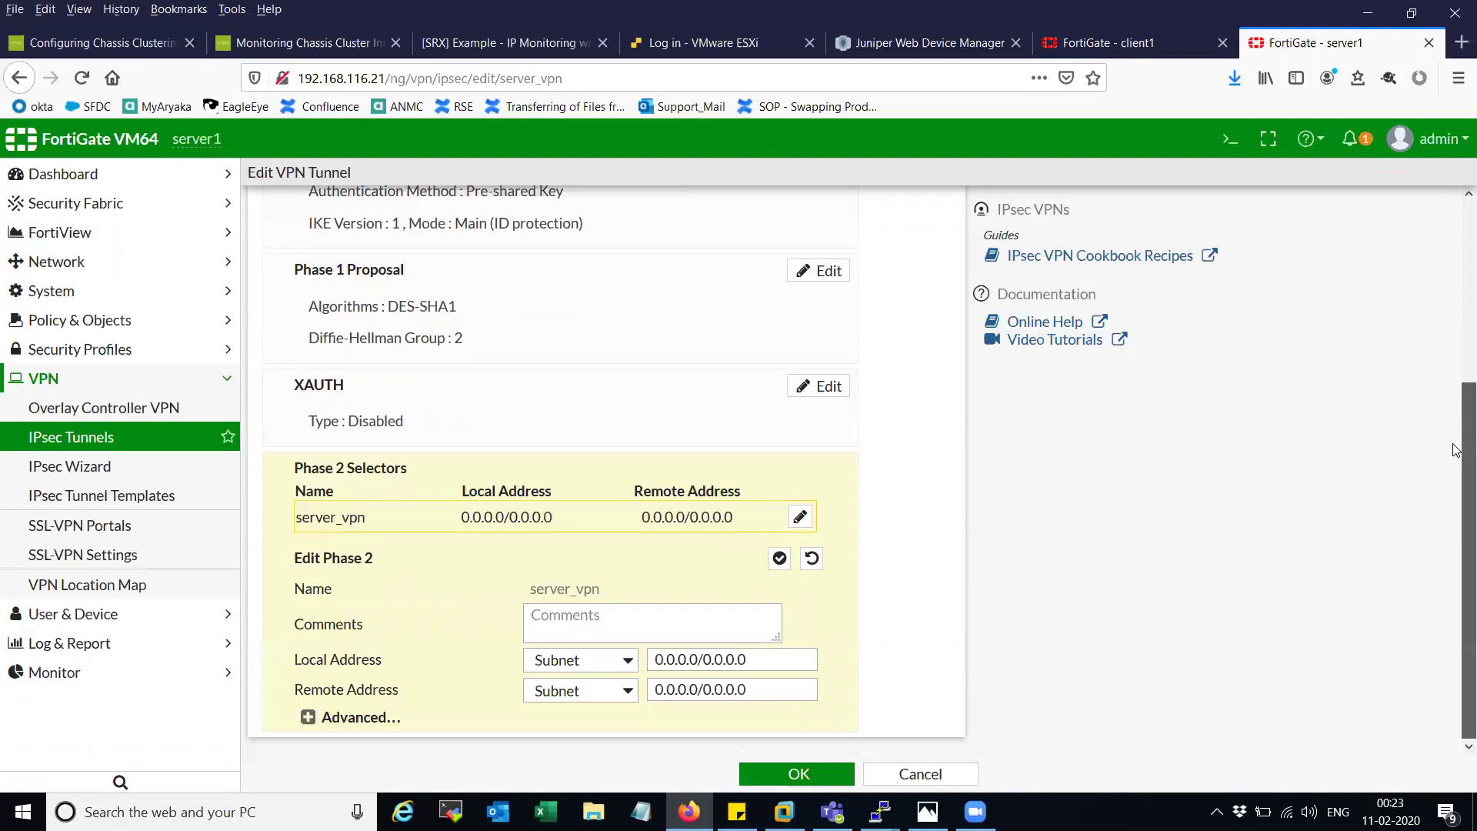
left_click(308, 717)
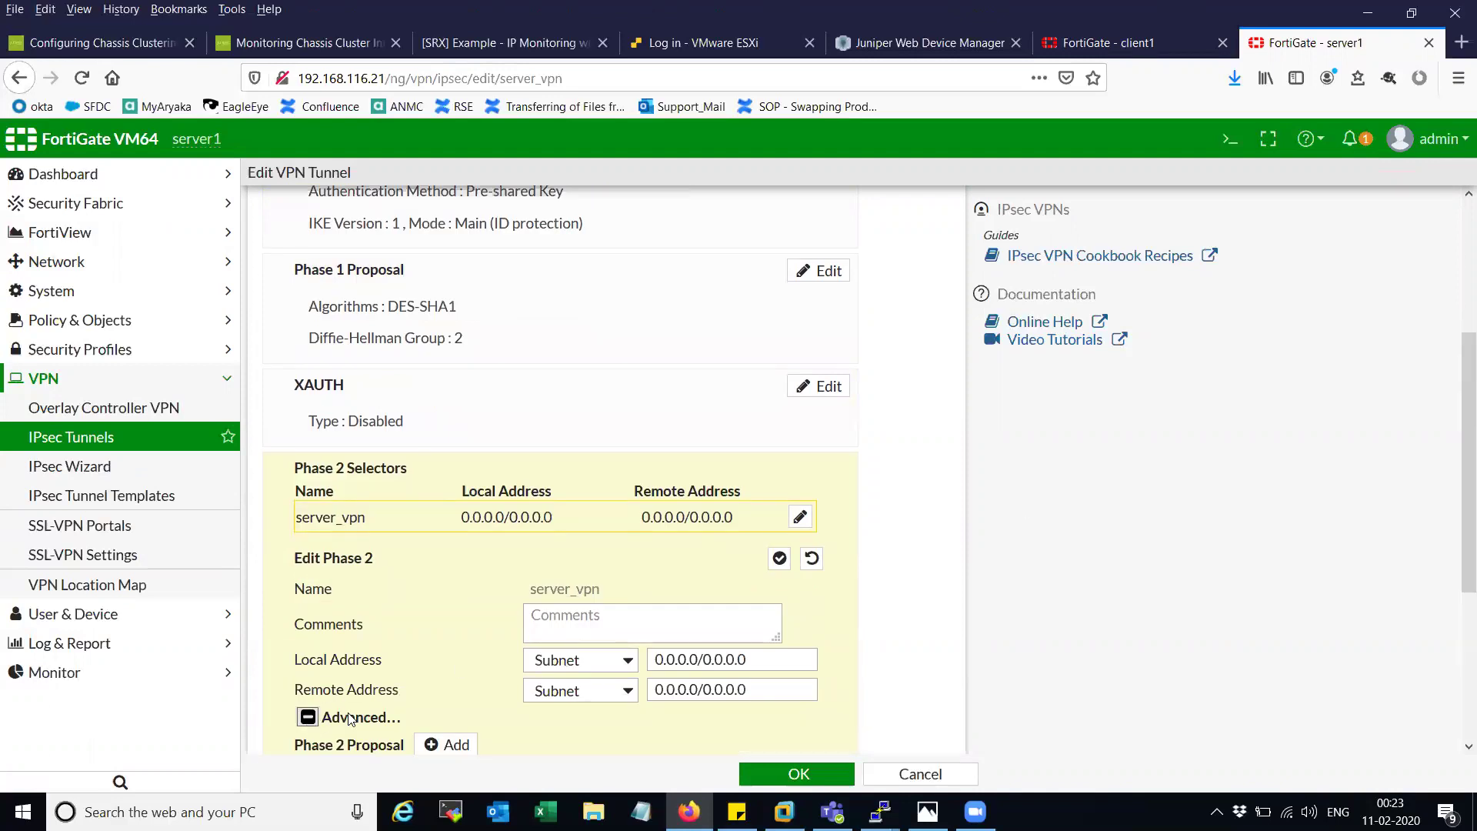
scroll(1441, 498, "down", 3)
scroll(1441, 498, "up", 6)
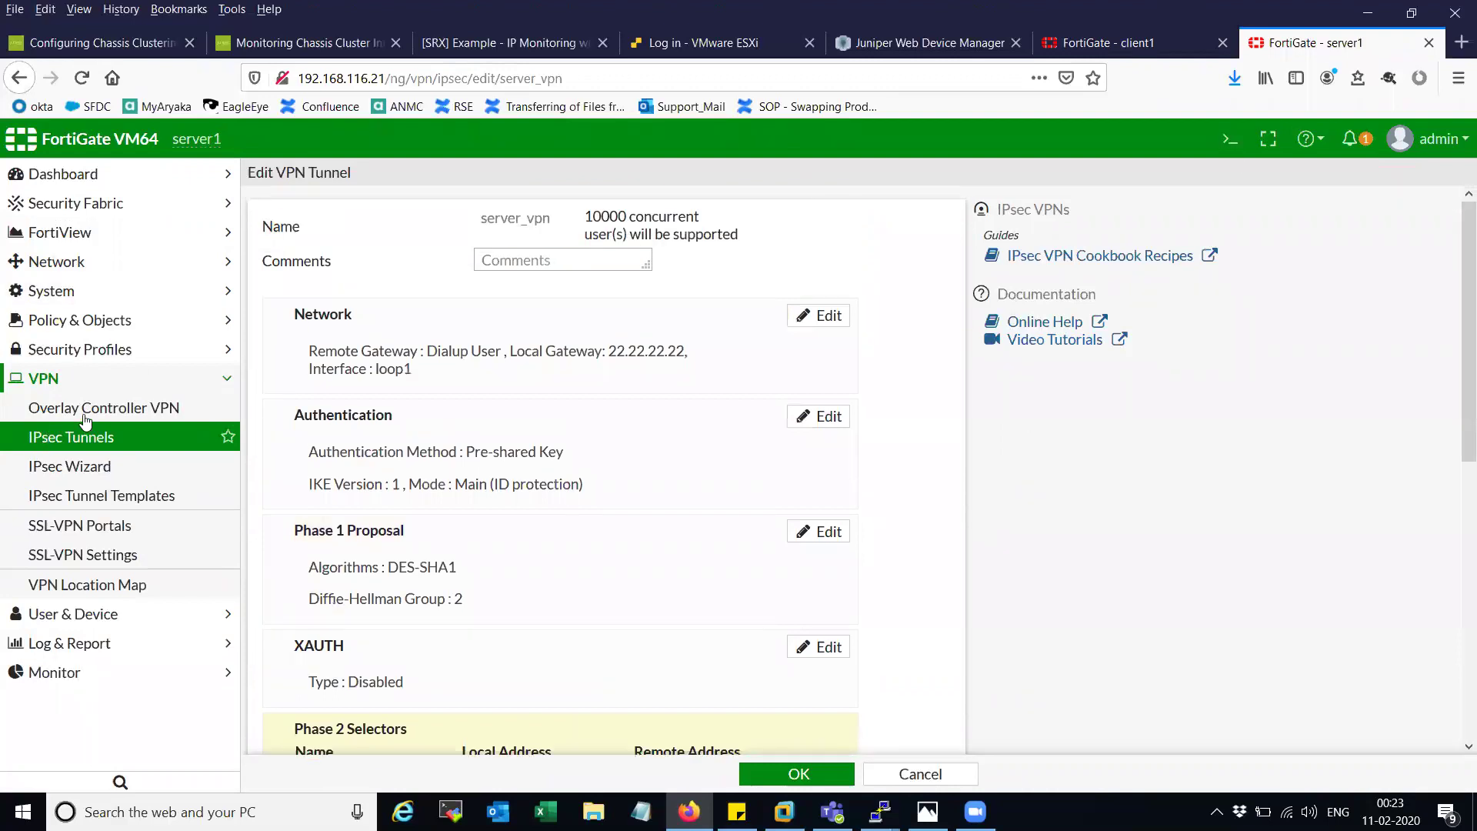
Open server1's Routing Monitor and highlight the static routes to 111.111.111.111/32 and 11.11.11.11/32.
left_click(104, 379)
left_click(107, 465)
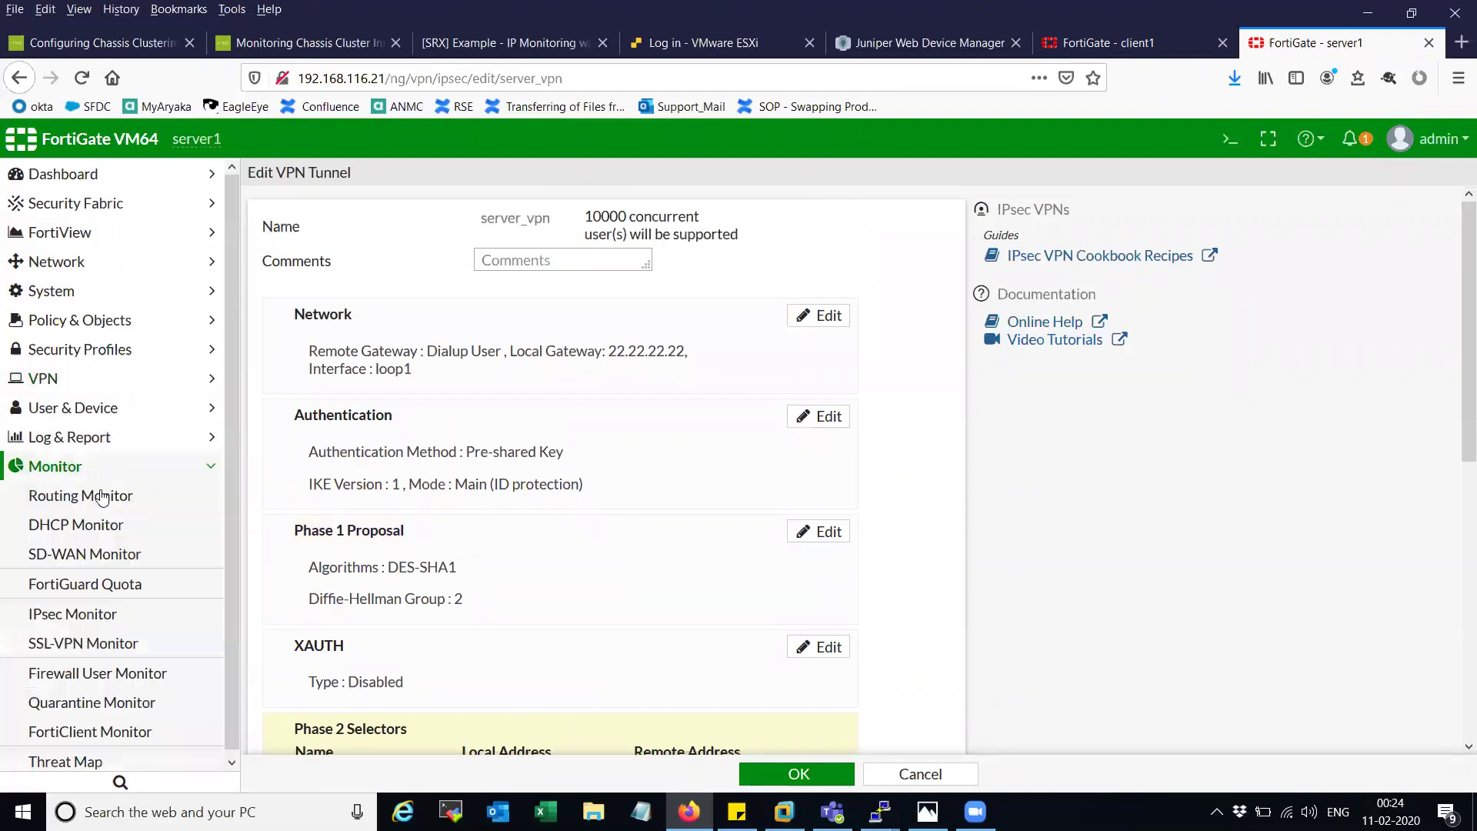
left_click(101, 498)
left_click(801, 408)
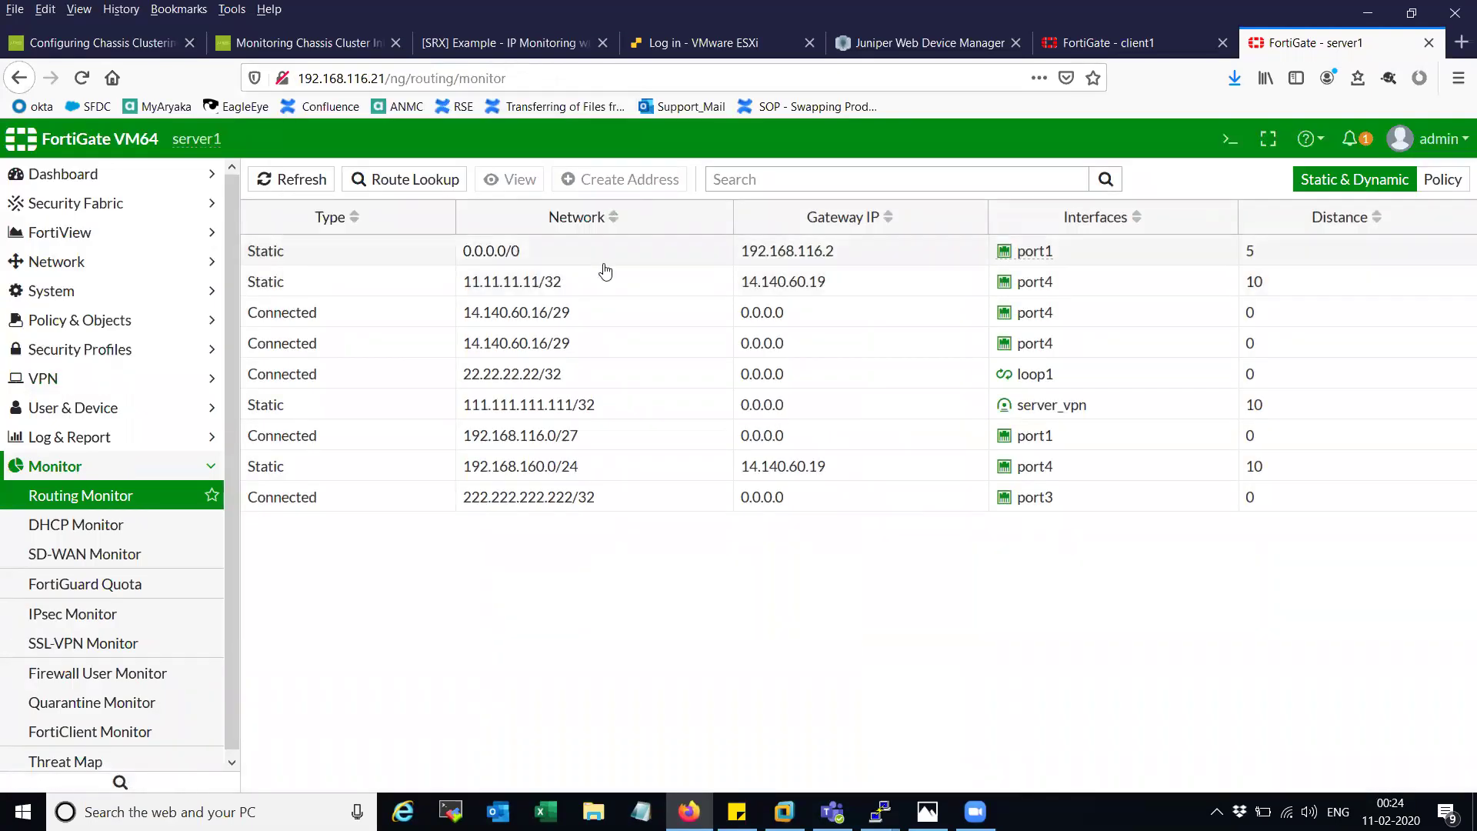
left_click(604, 407)
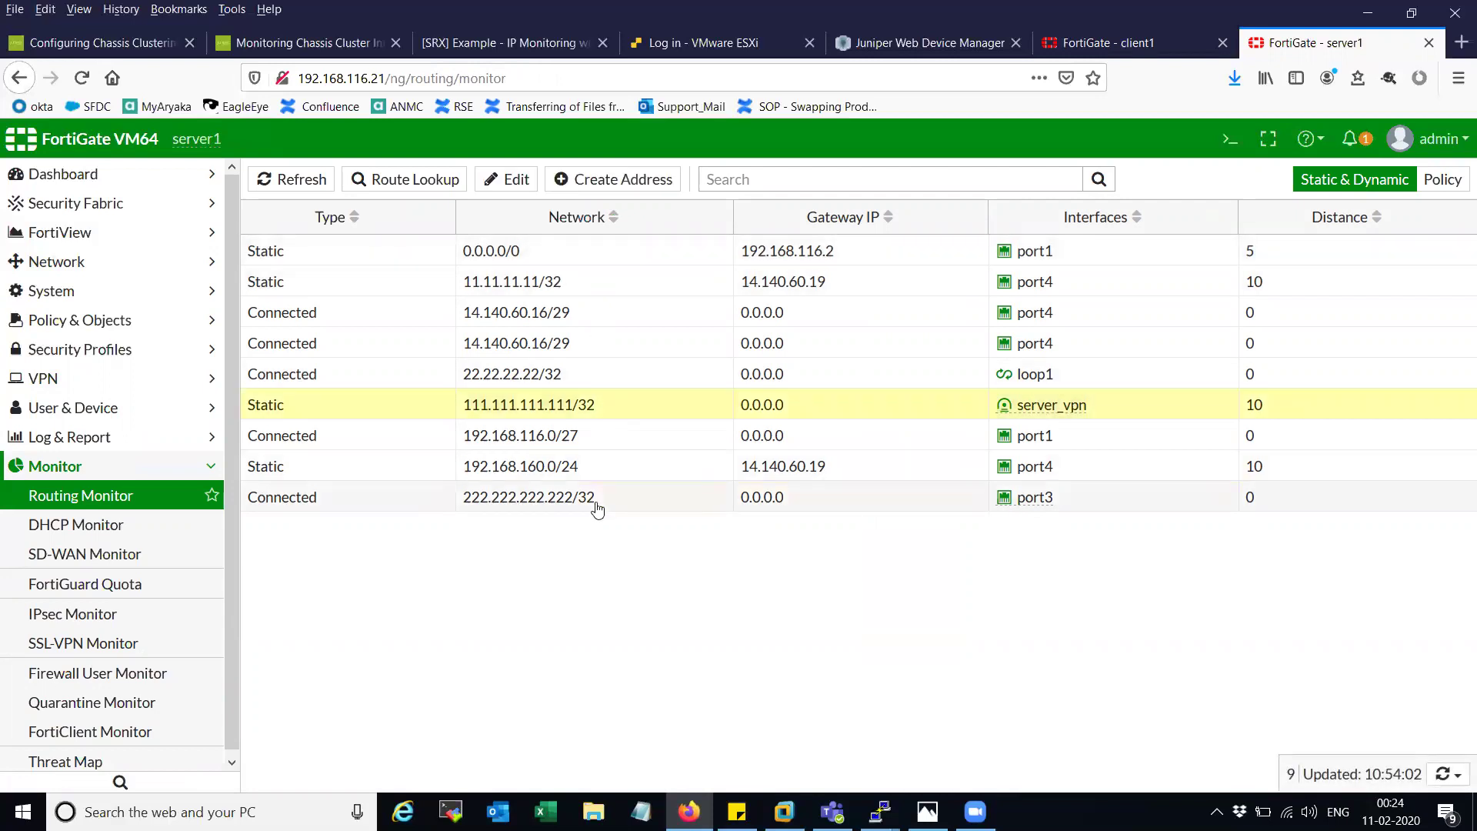
left_click(627, 288)
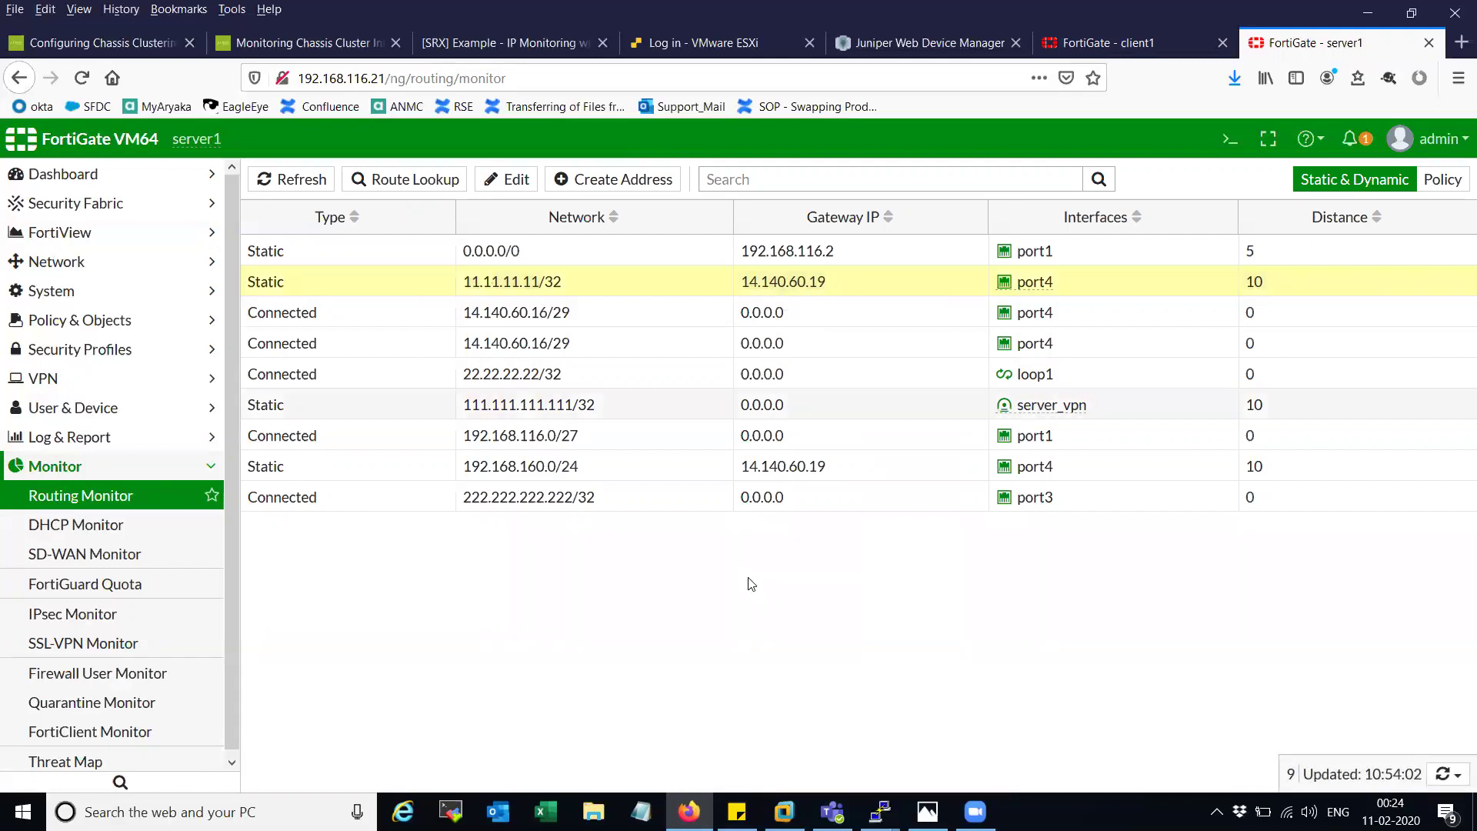
Check the server_vpn_0 tunnel in server1's IPsec Monitor, glancing back at client1's Routing Monitor.
left_click(195, 469)
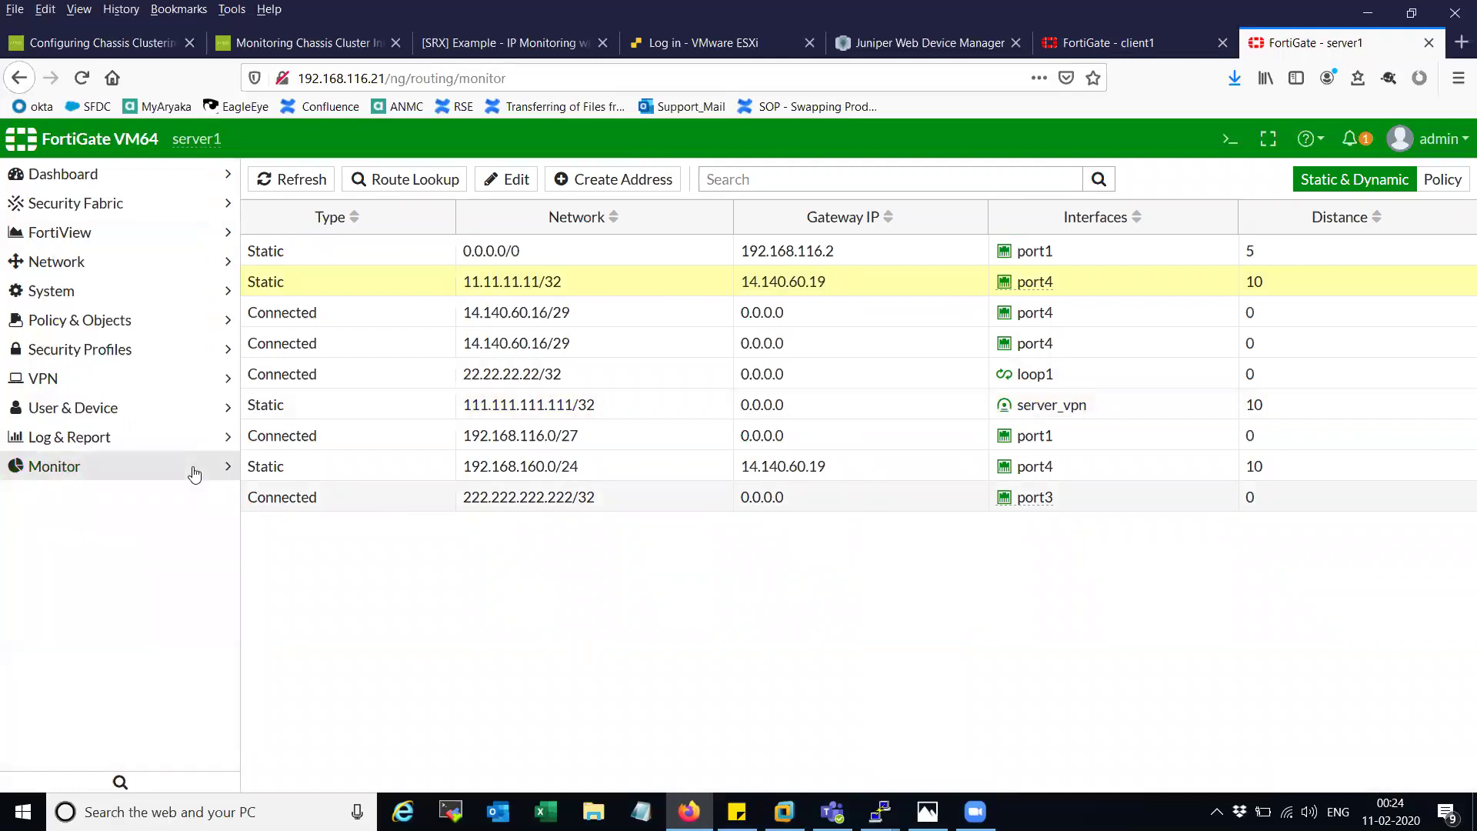
left_click(147, 473)
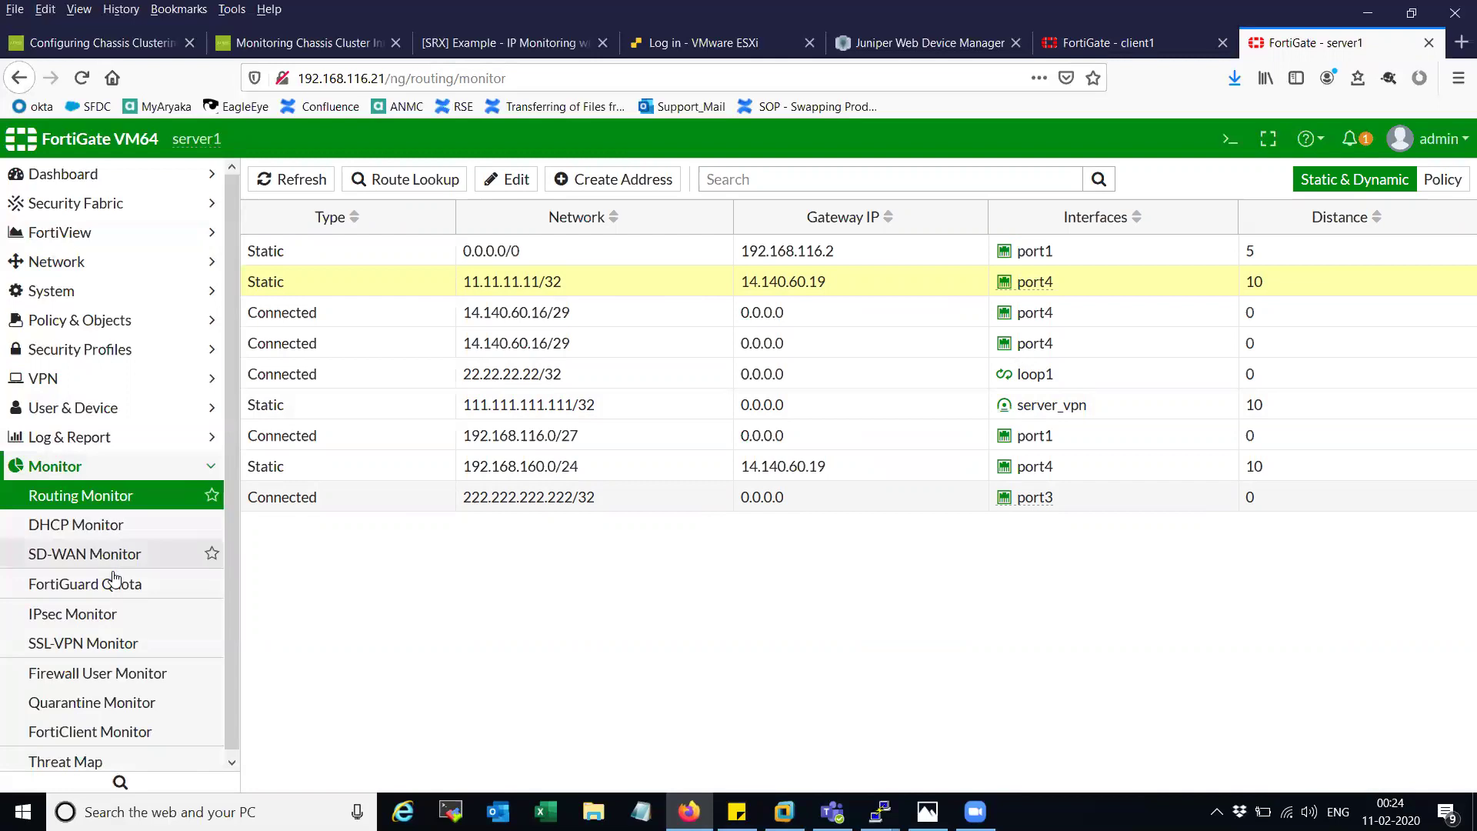
left_click(103, 614)
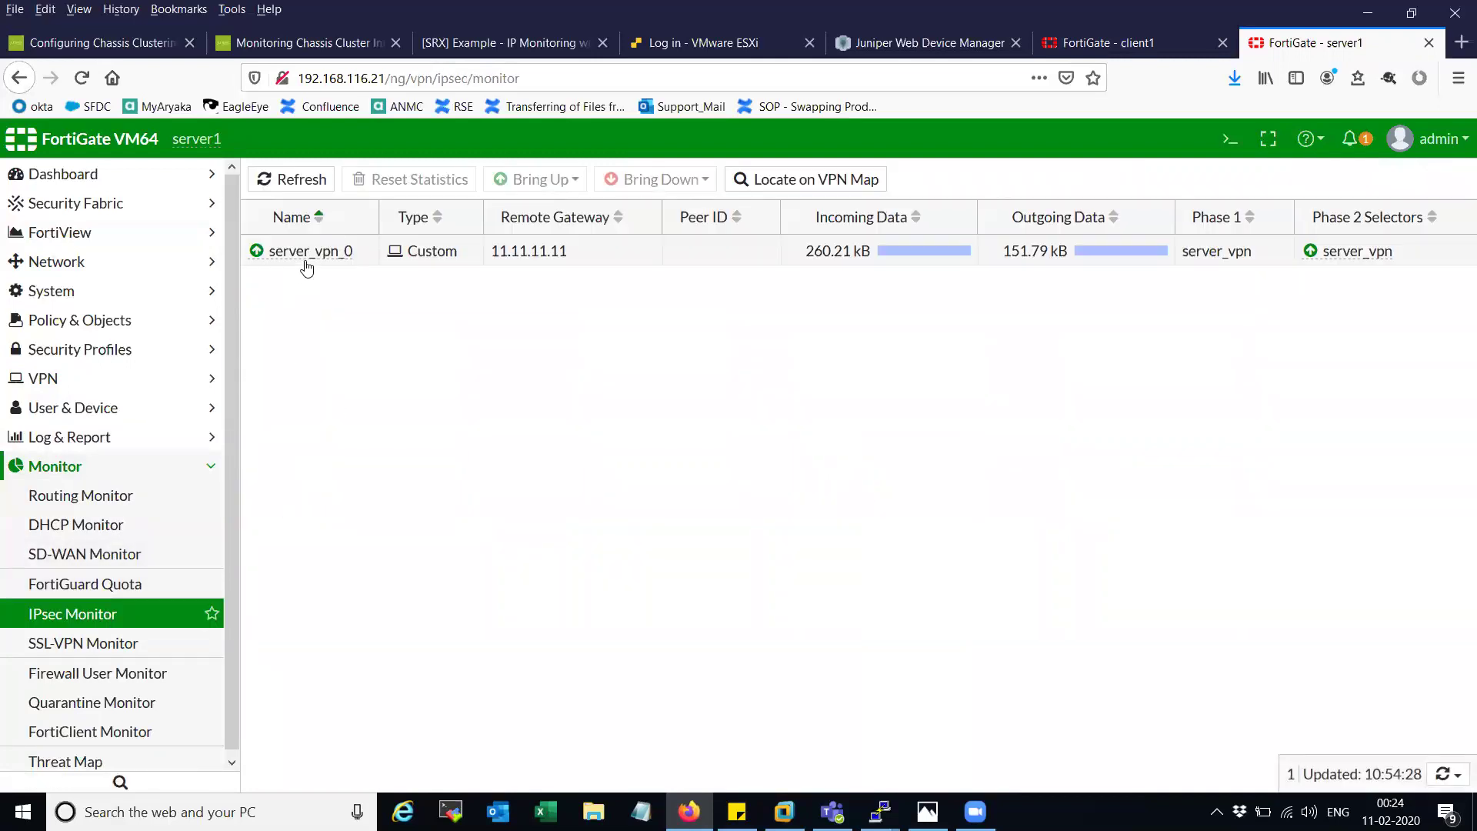
left_click(307, 261)
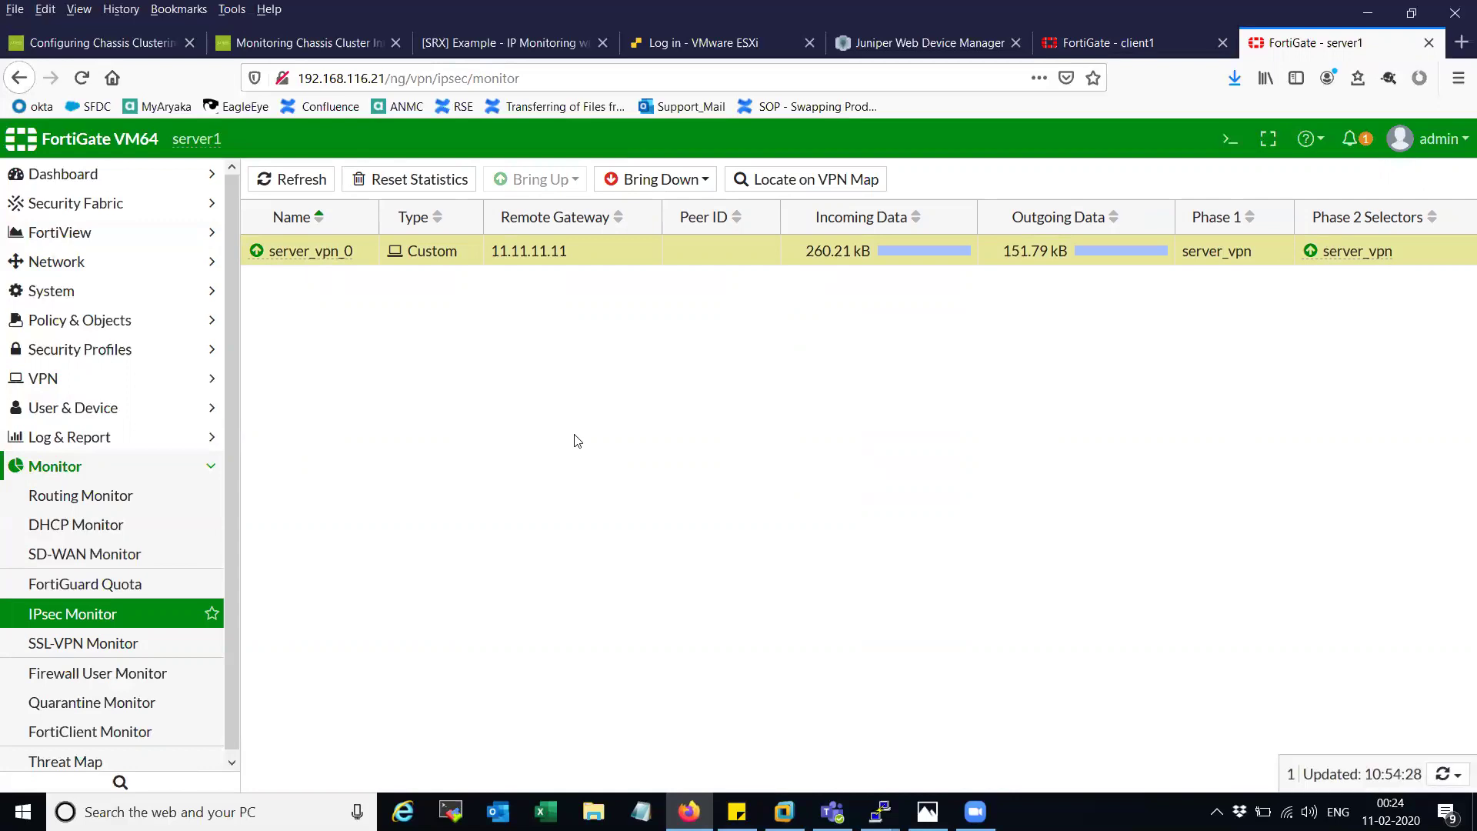
left_click(1131, 44)
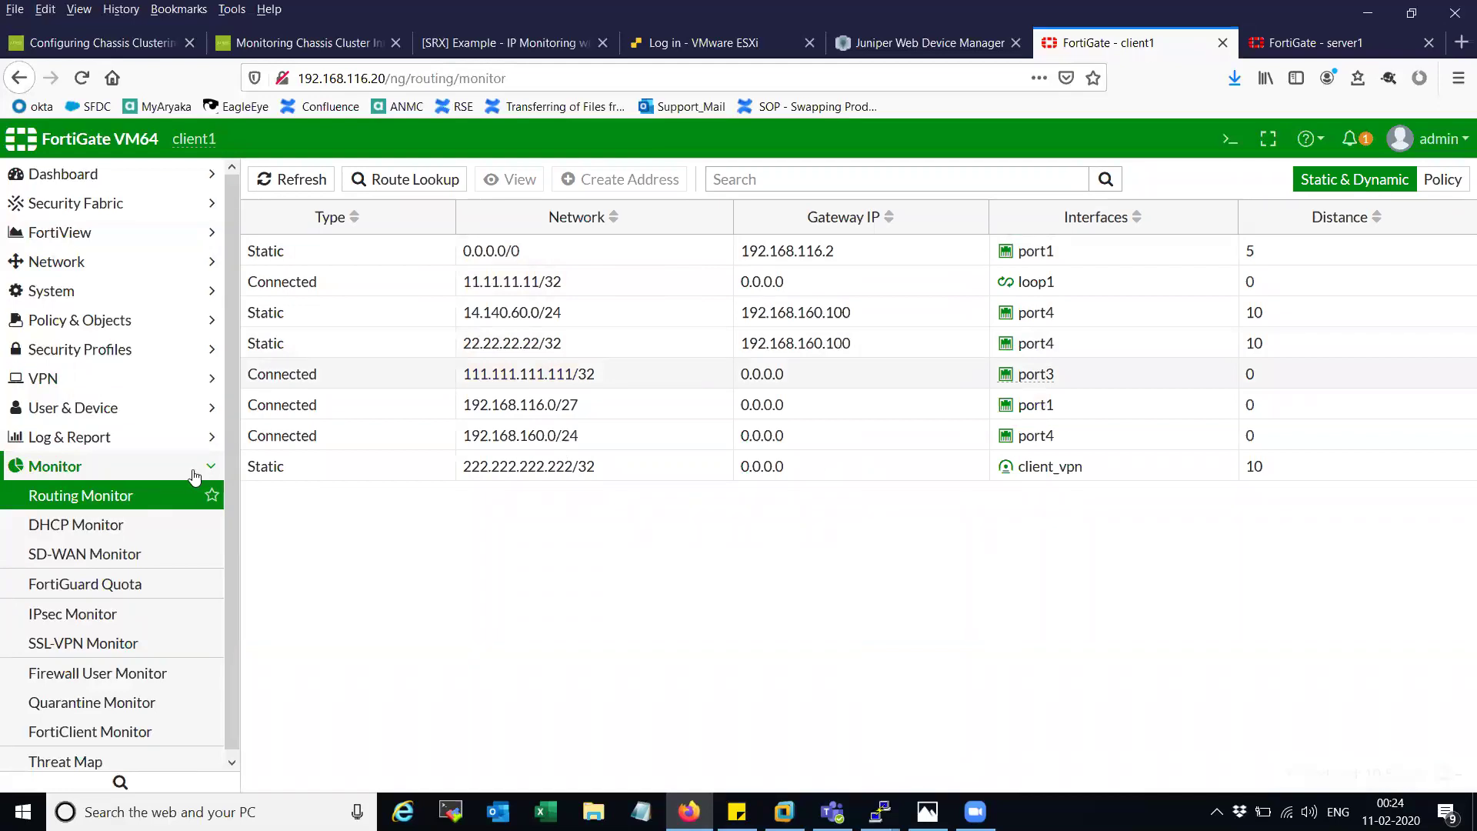
left_click(1301, 40)
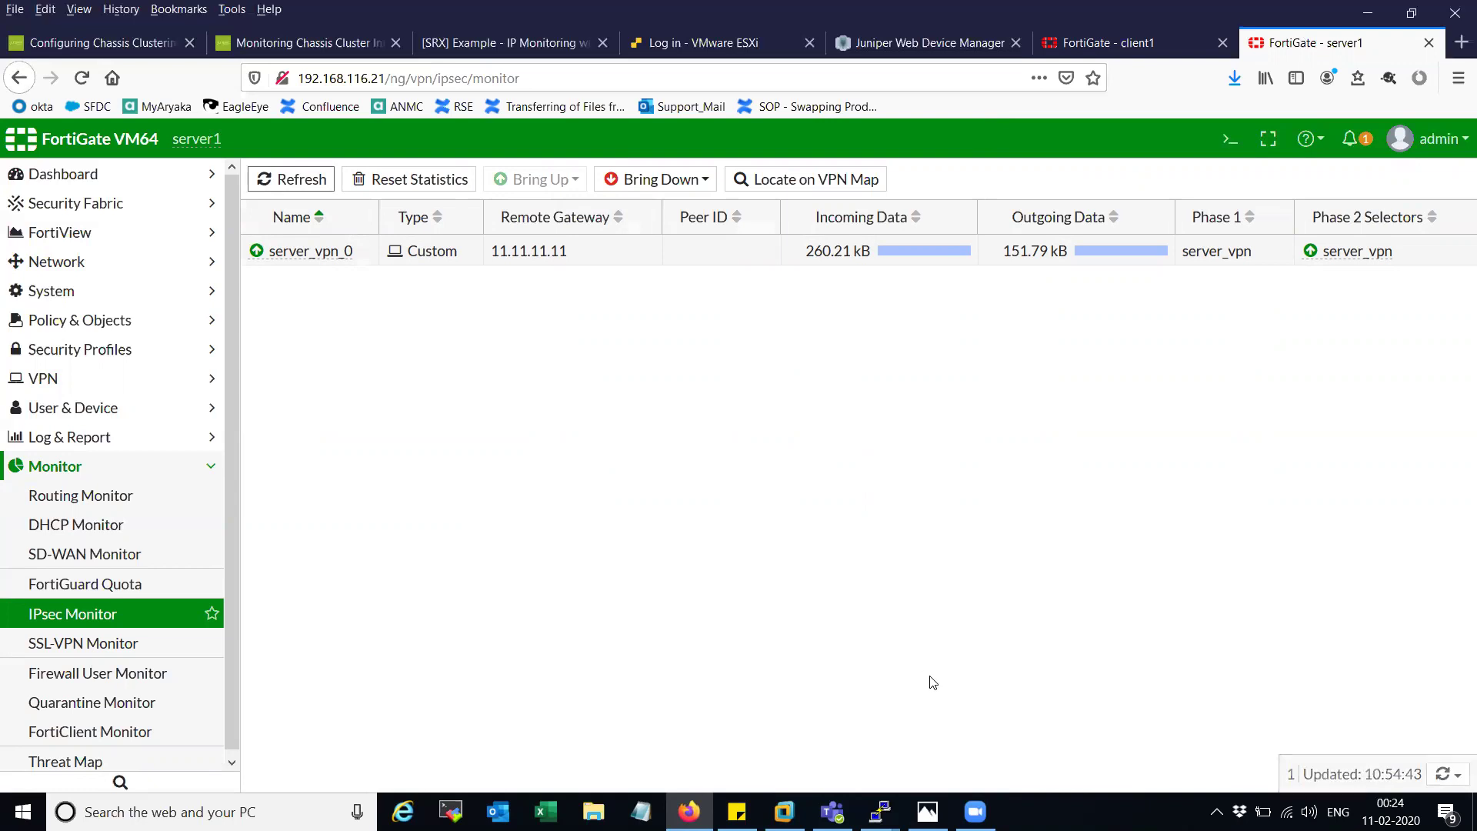
Switch to the 192.168.116.100 PuTTY session, run "run show security flow session" and highlight the peer address in the output.
mouse_move(880, 813)
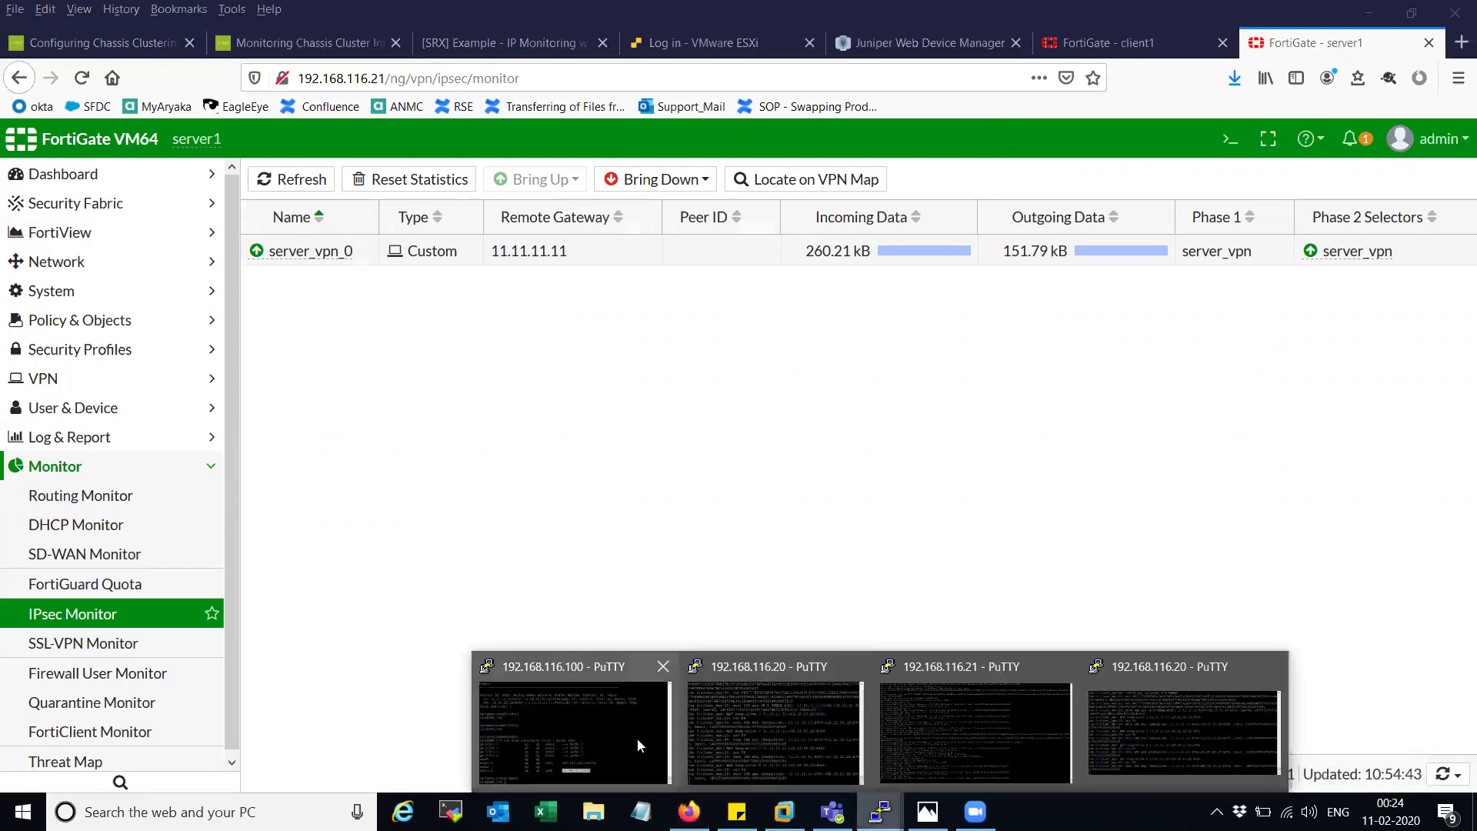
left_click(637, 739)
key("Return")
key("Return")
key("Return")
key("Up")
key("Up")
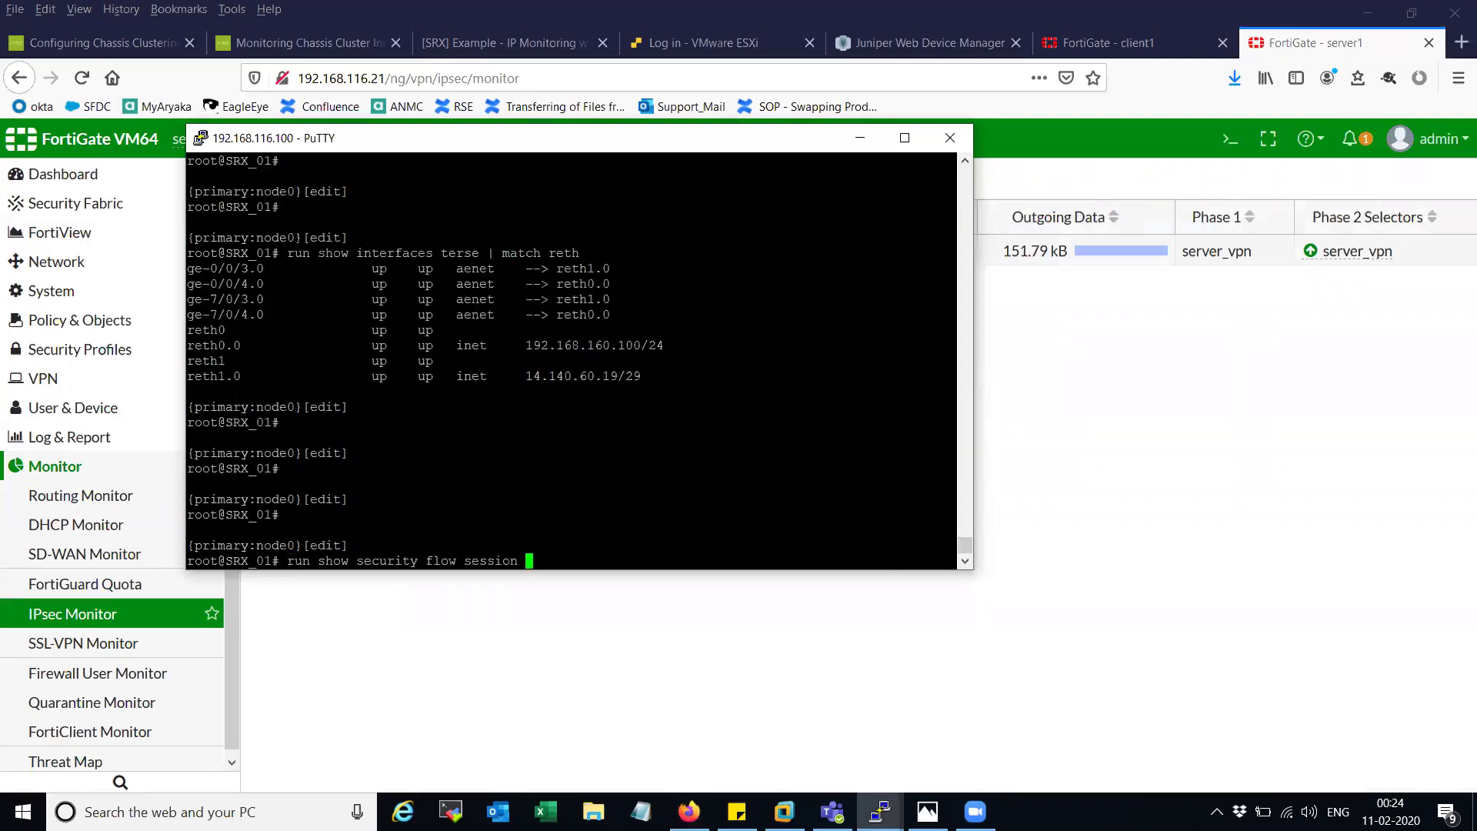
key("Return")
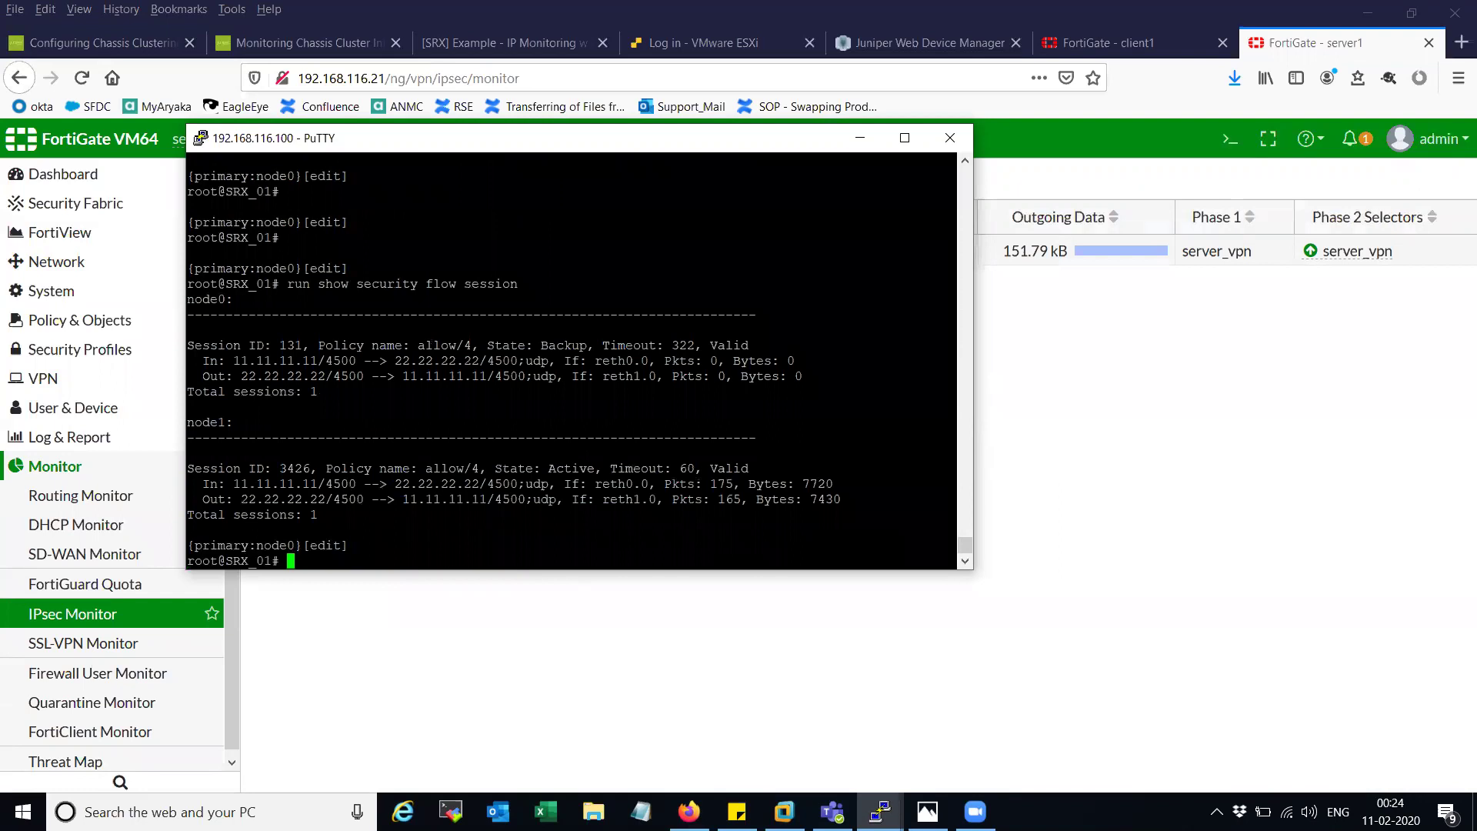
left_click_drag(401, 375, 487, 376)
key("Return")
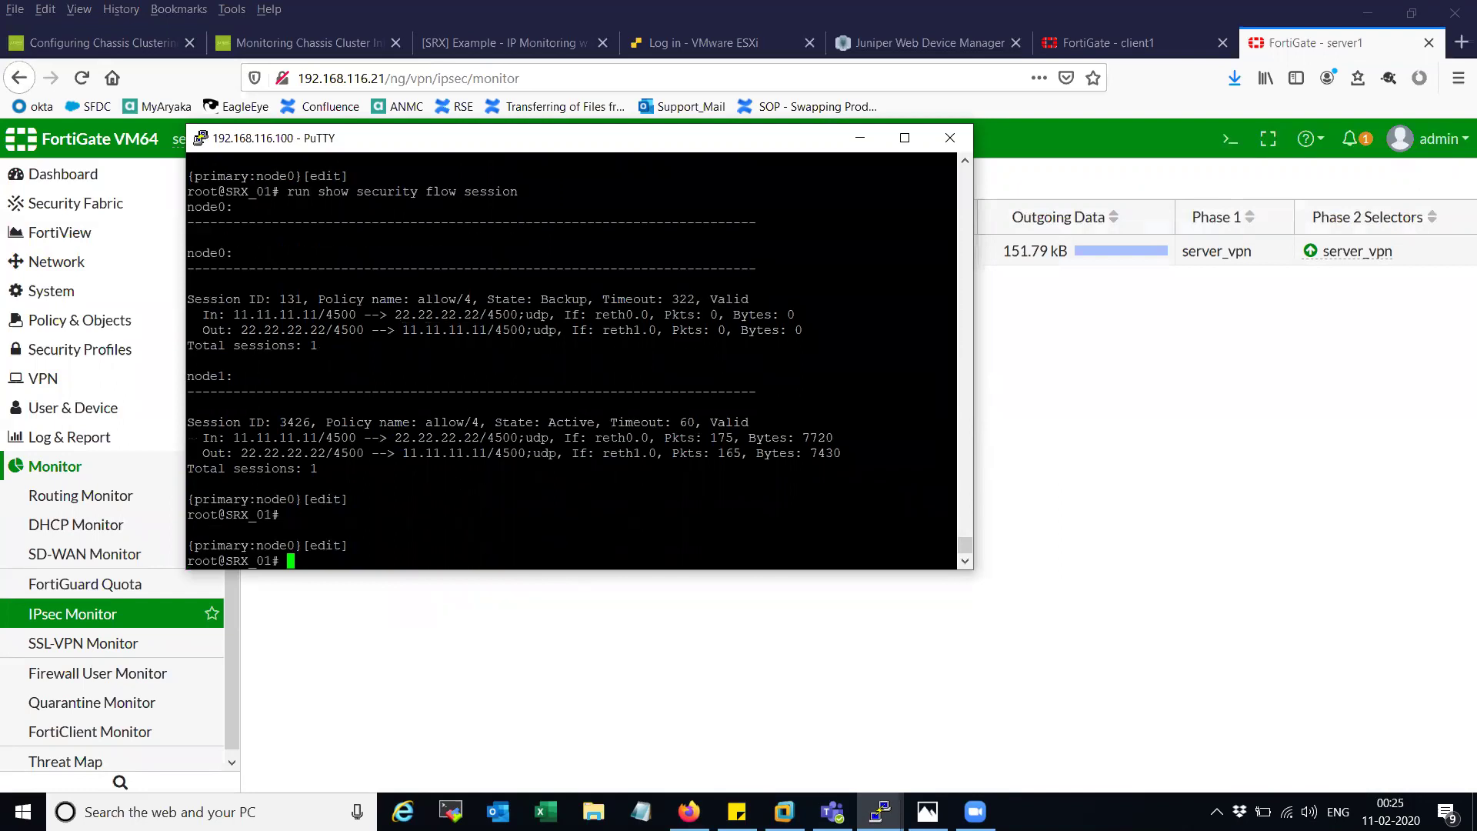
Load the previous SRX configuration with "rollback 1", run "show | compare" and highlight the source-nat interface action.
type("rollback 1")
key("Return")
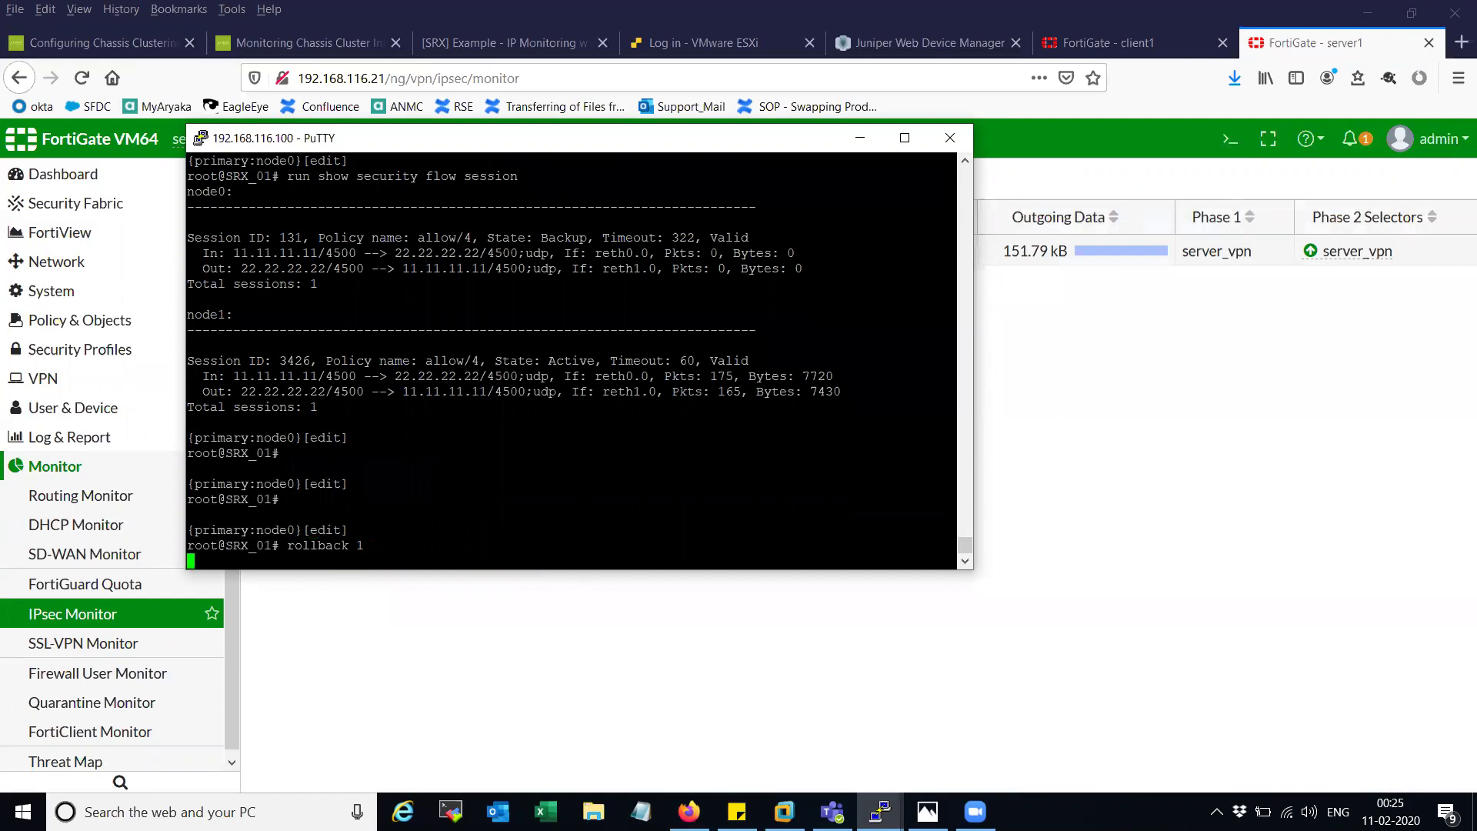
type("show | compare")
key("Return")
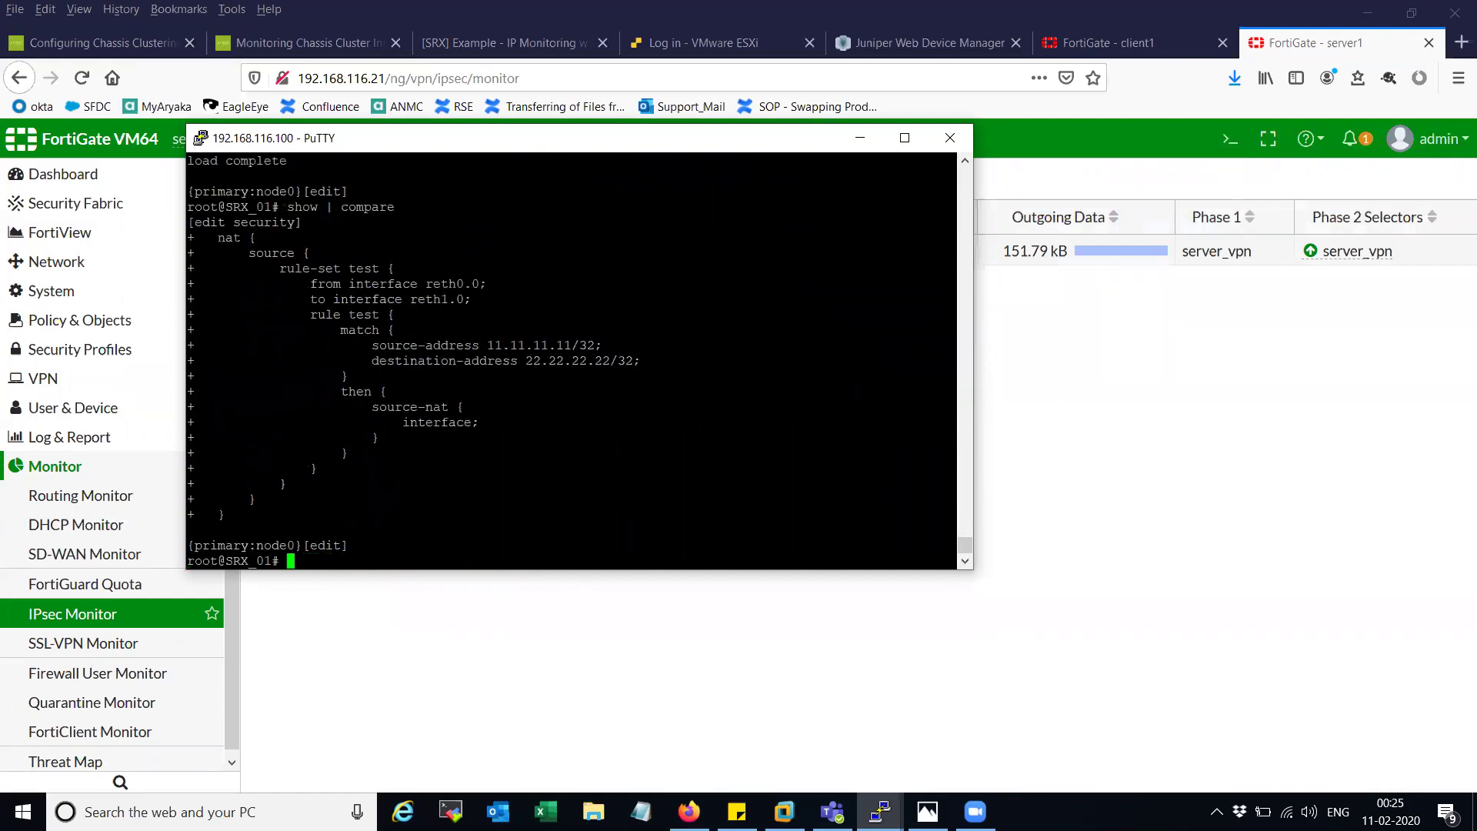
left_click_drag(402, 421, 463, 422)
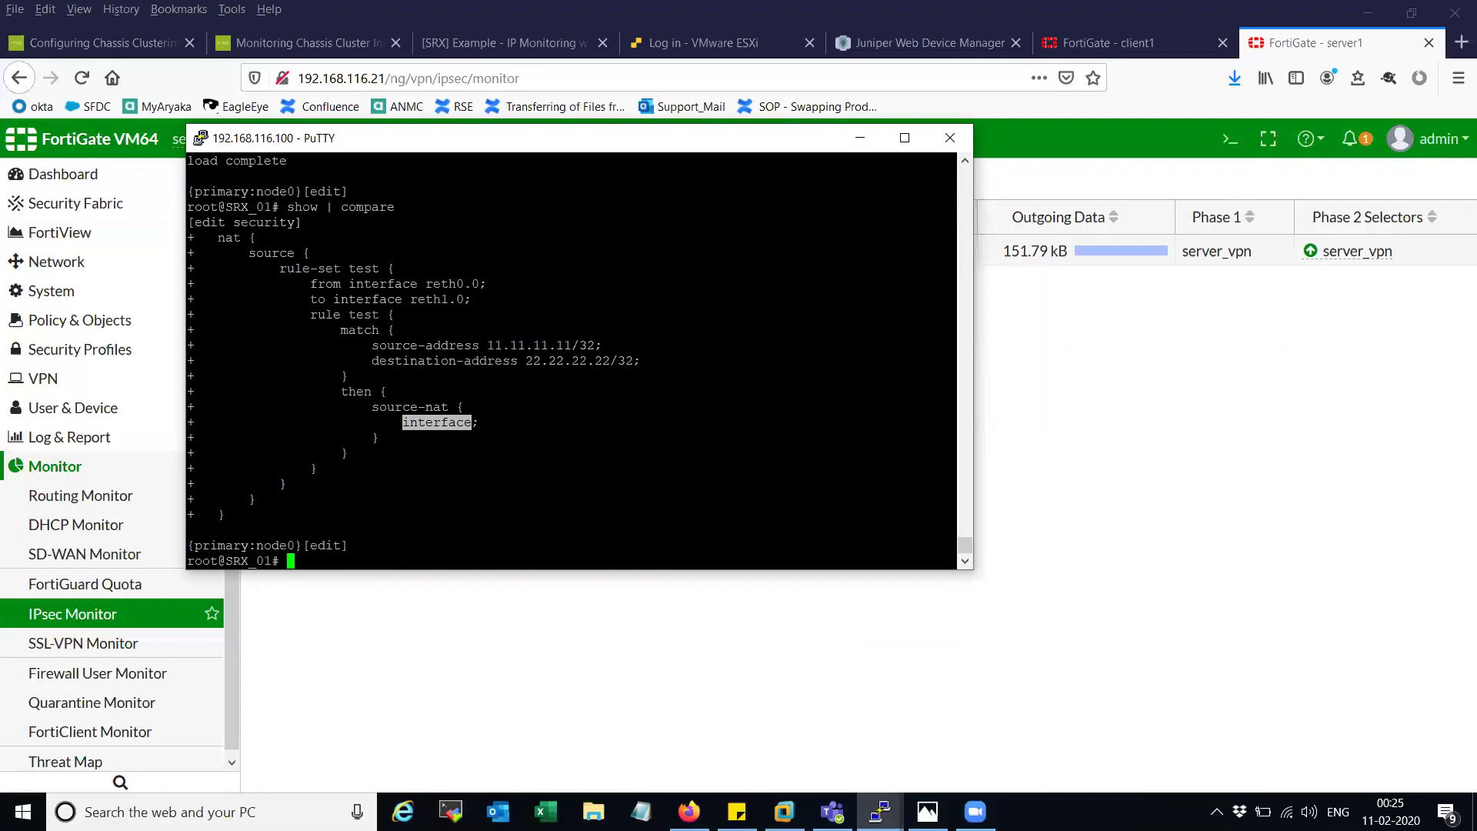
Commit the restored source NAT configuration on SRX_01.
key("Return")
key("Return")
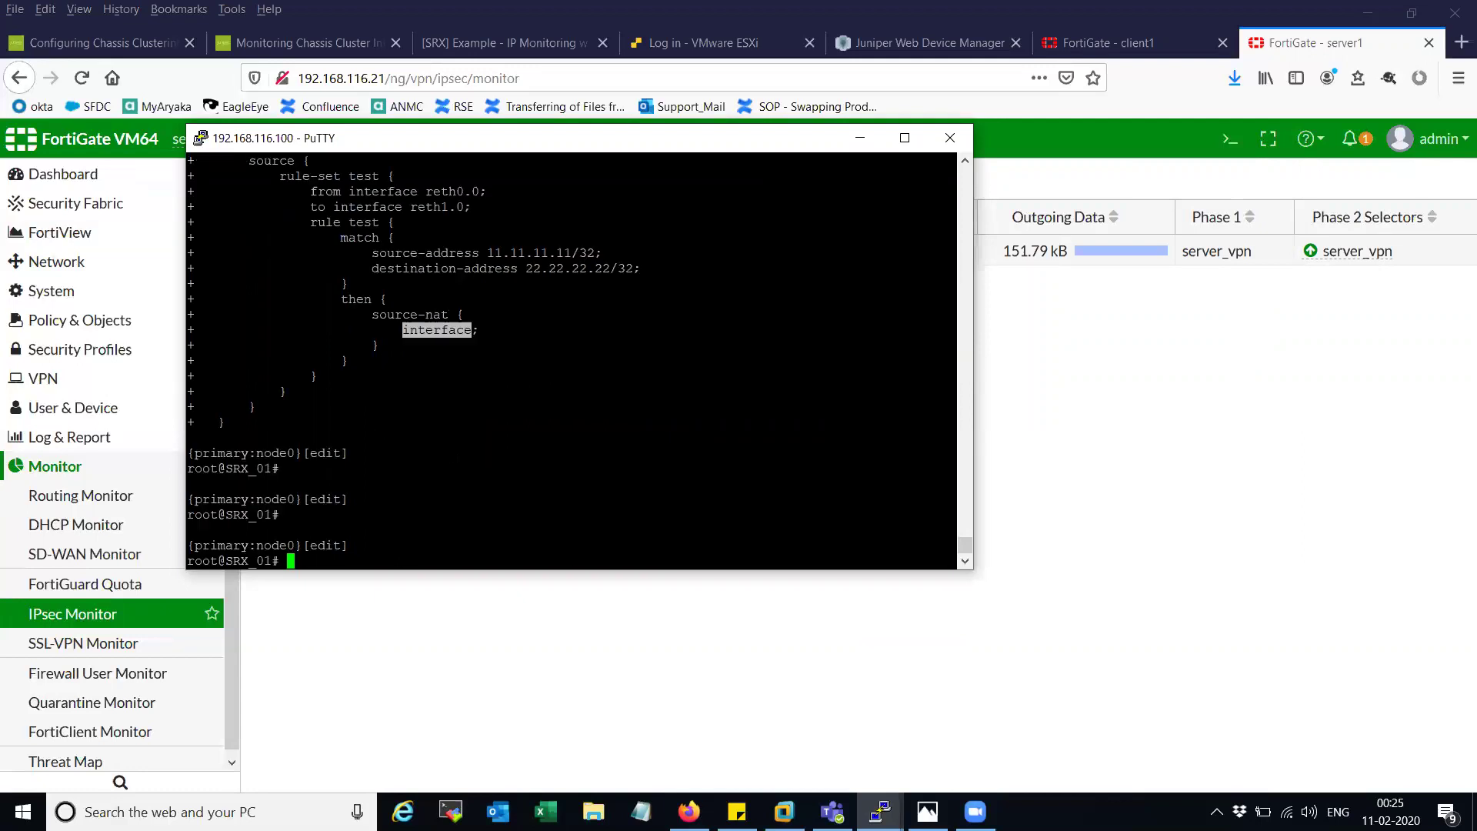
key("Return")
type("commit")
key("Return")
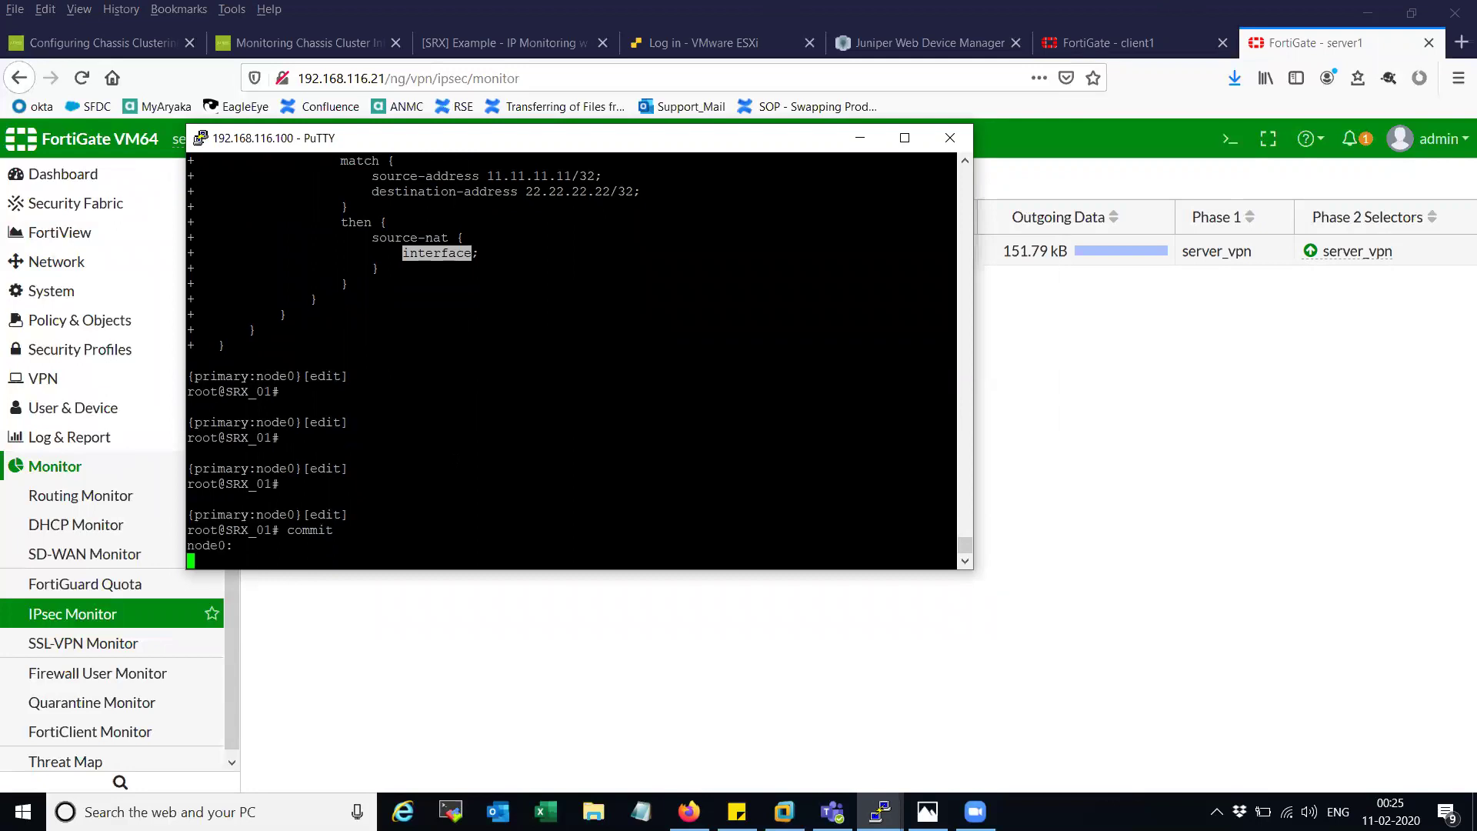
Switch to the 192.168.116.20 PuTTY session and start a ping to 222.222.222.222 through the tunnel.
left_click(881, 812)
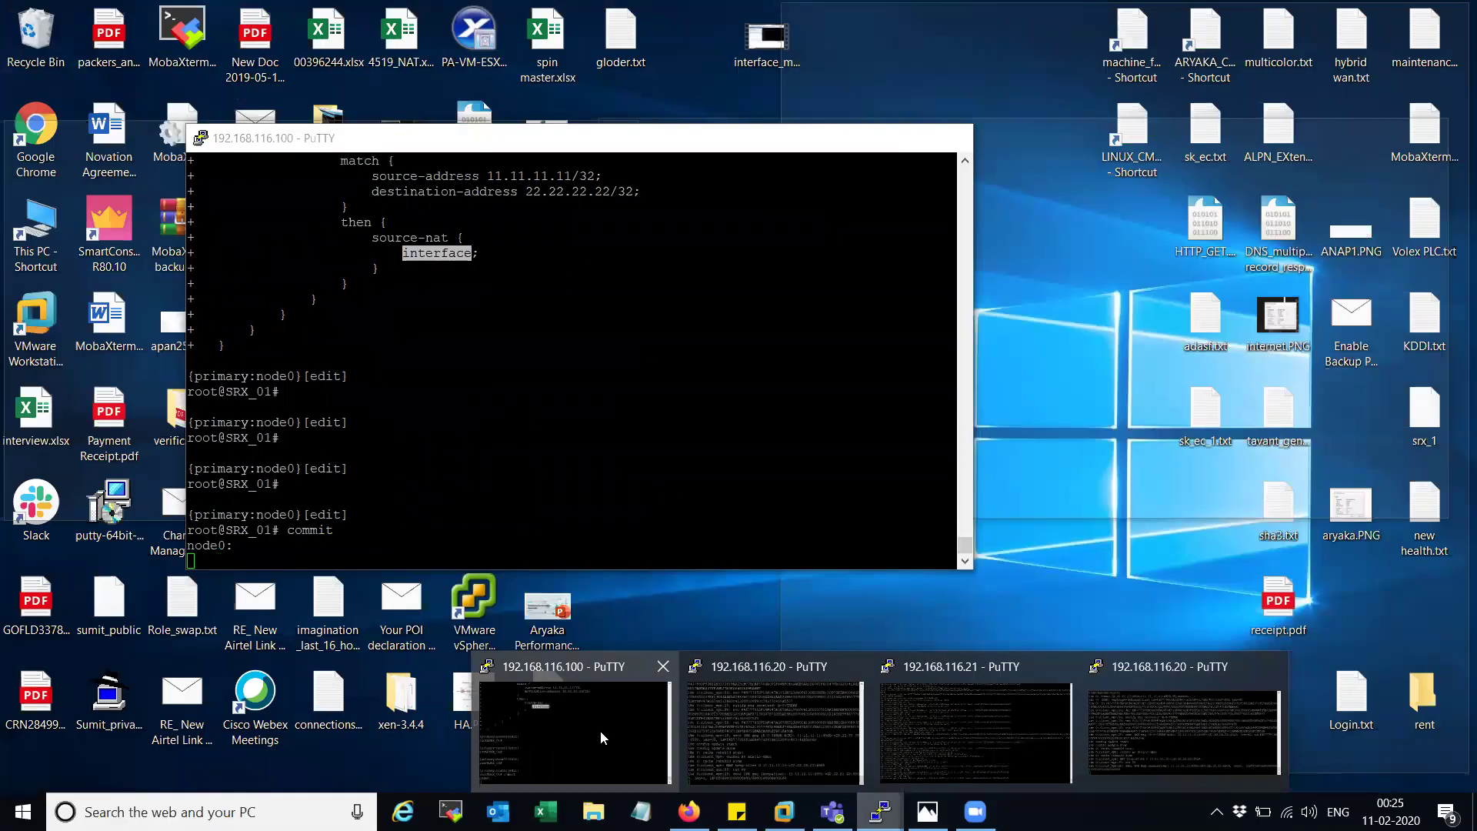
left_click(600, 731)
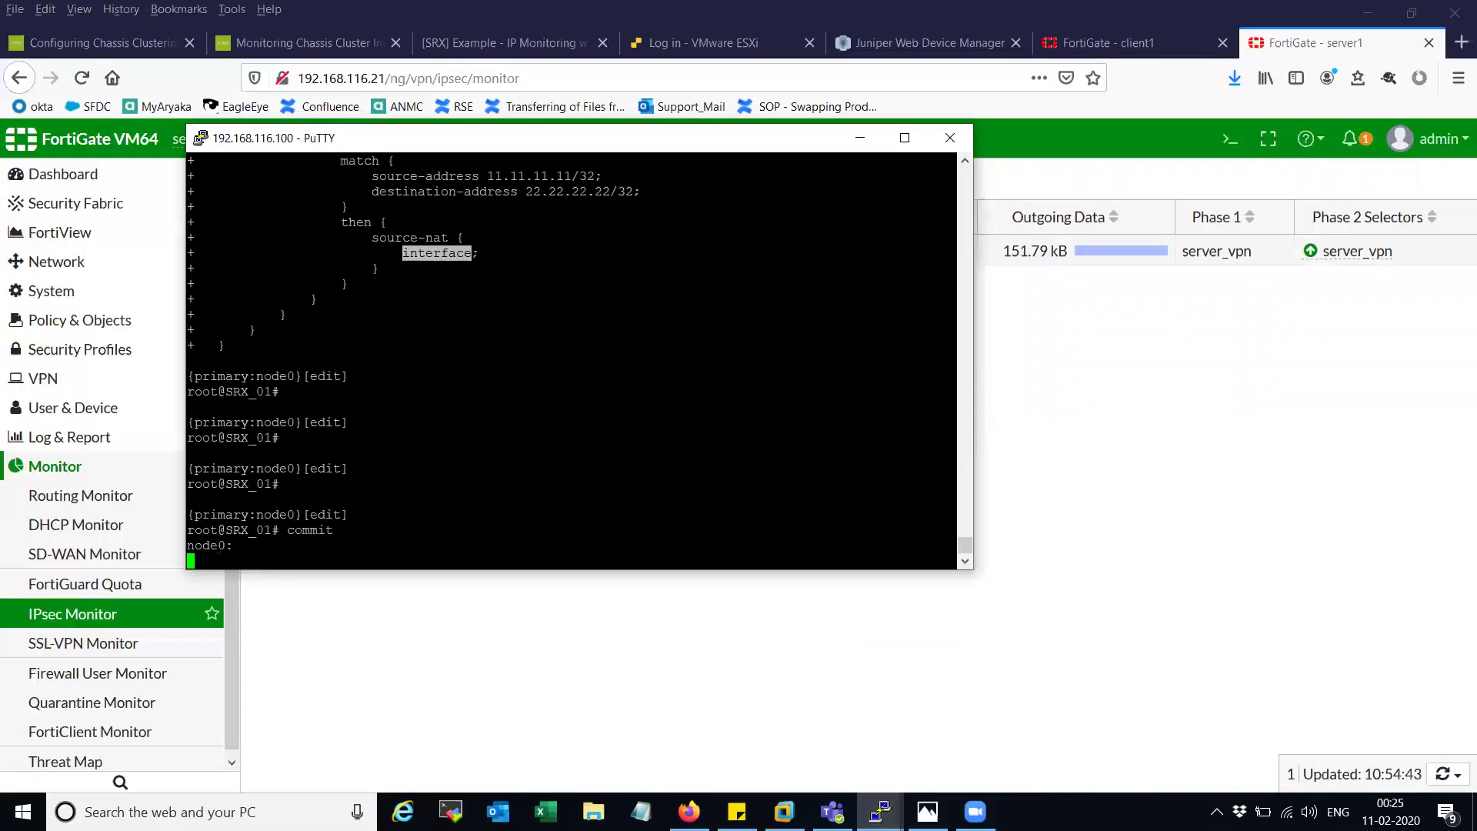
left_click(881, 812)
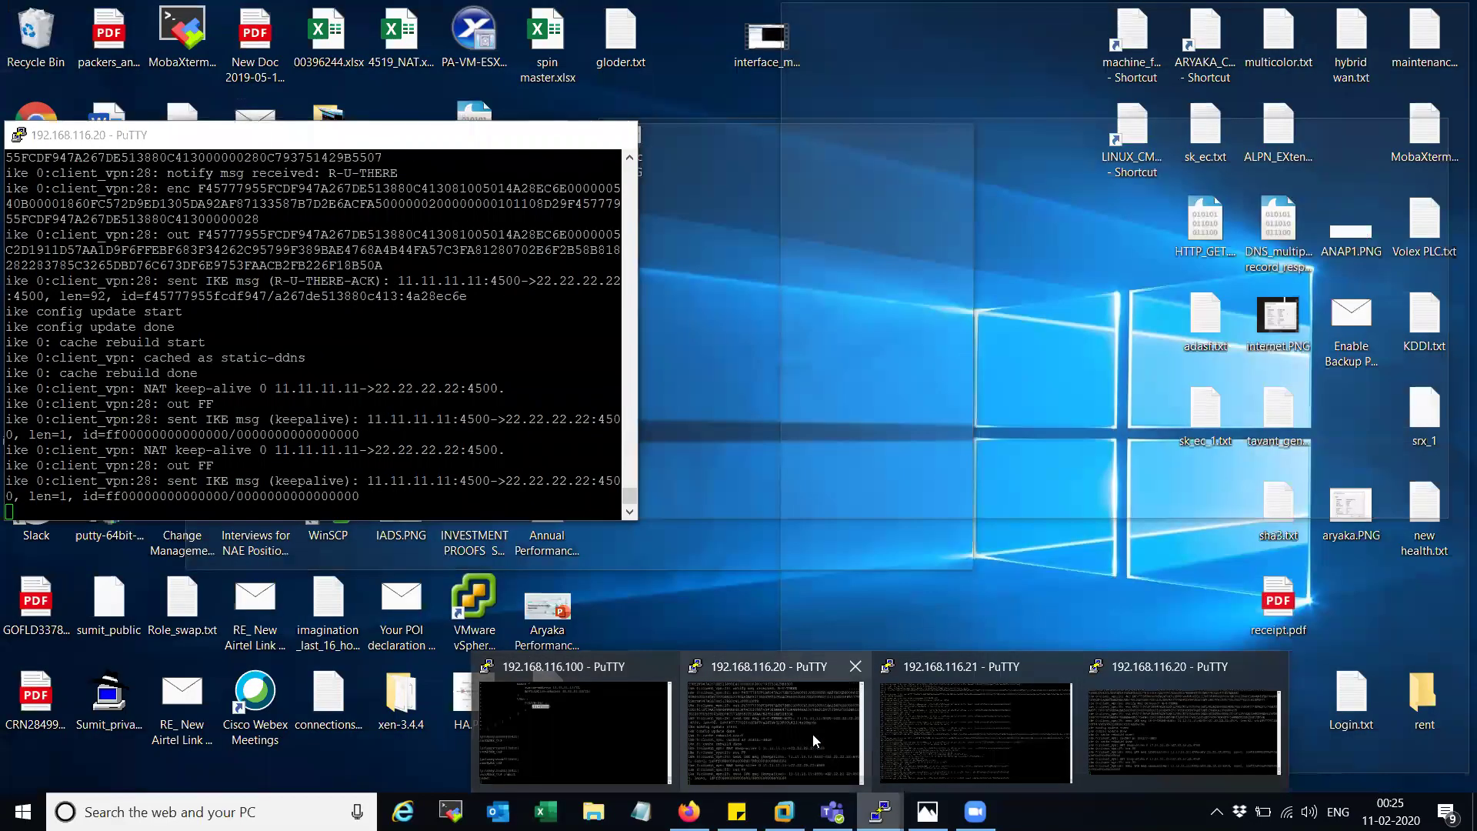
mouse_move(1004, 739)
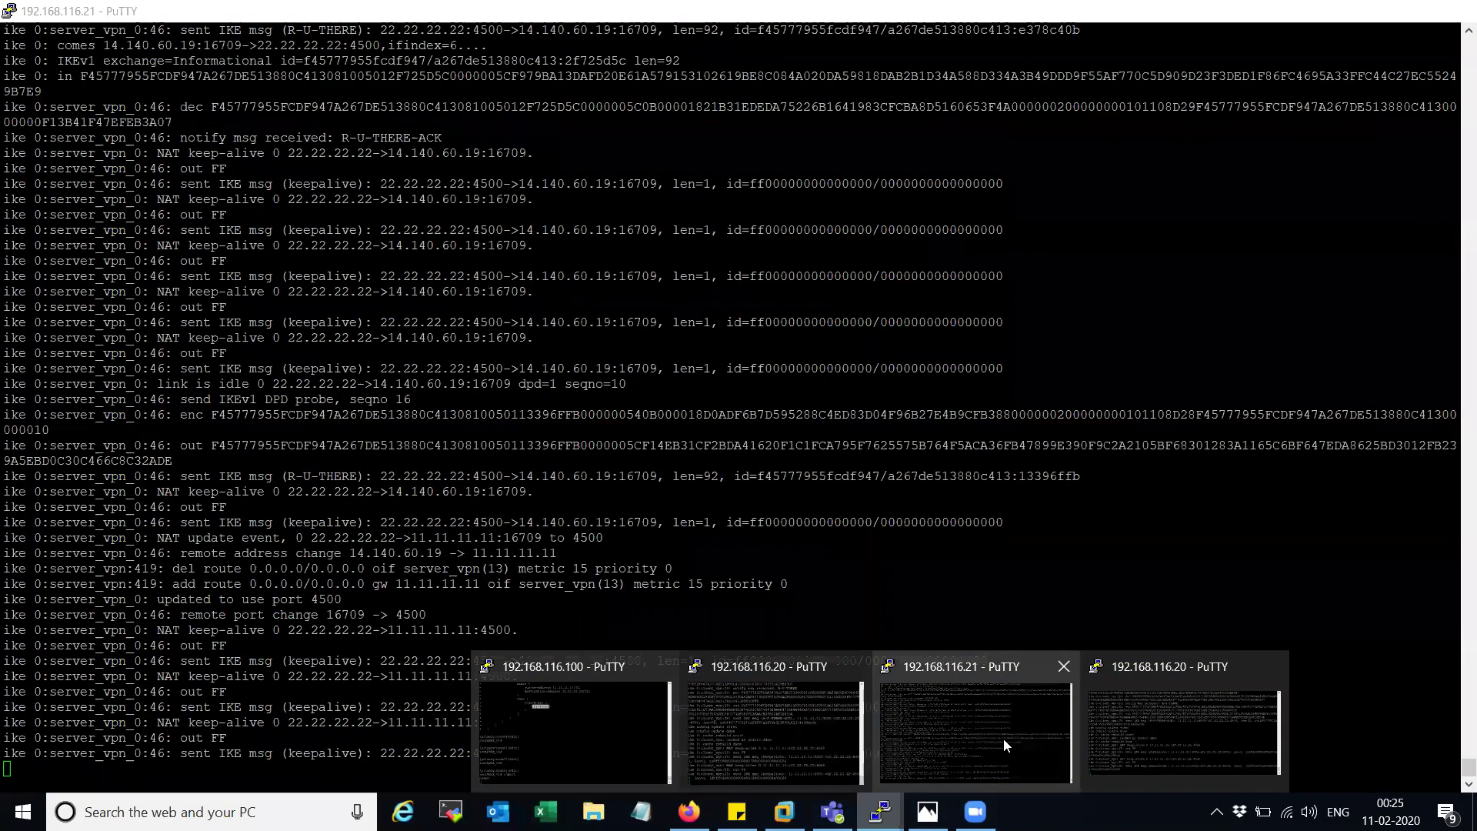
left_click(820, 738)
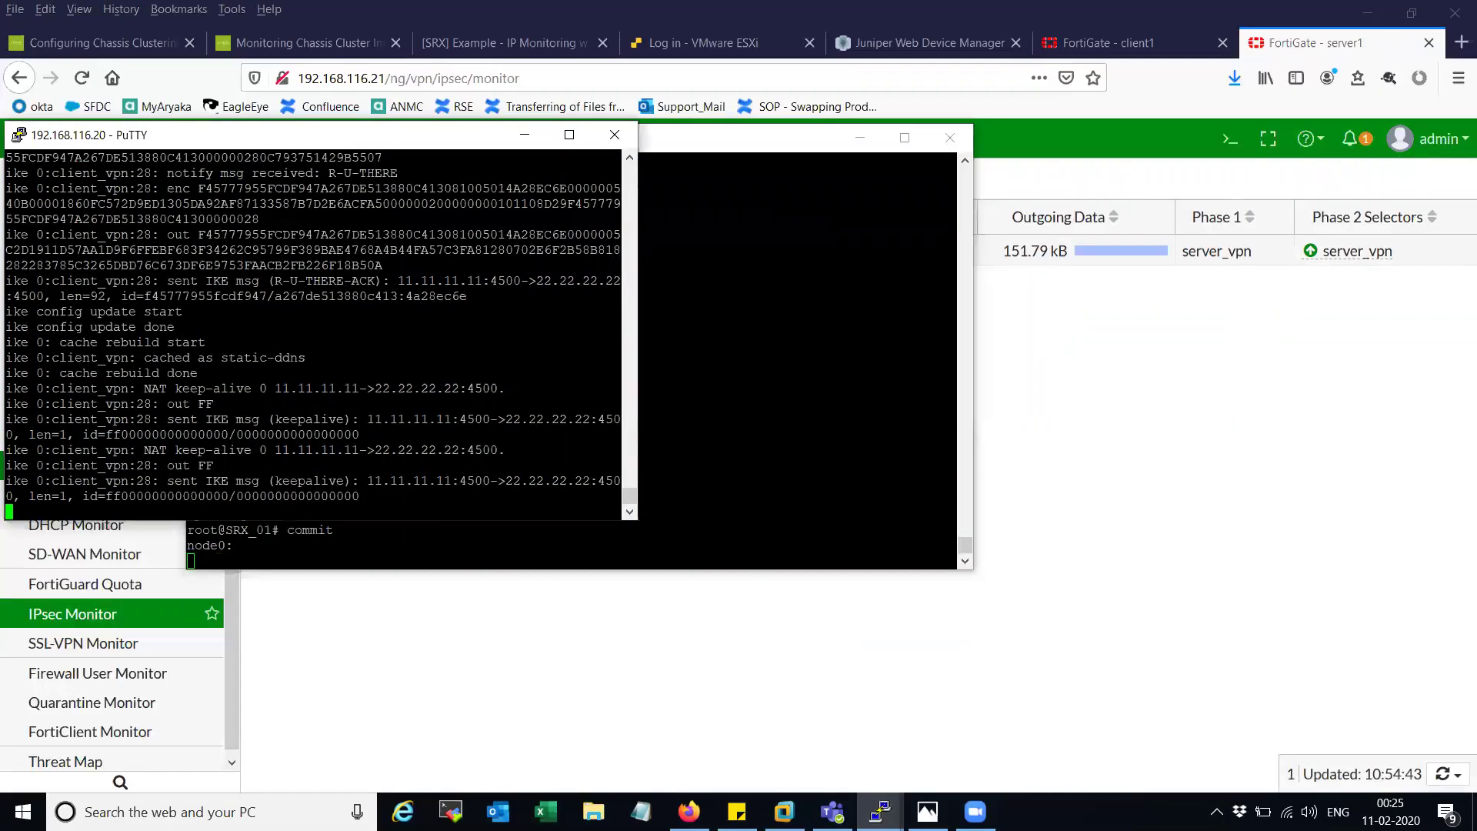
key("Return")
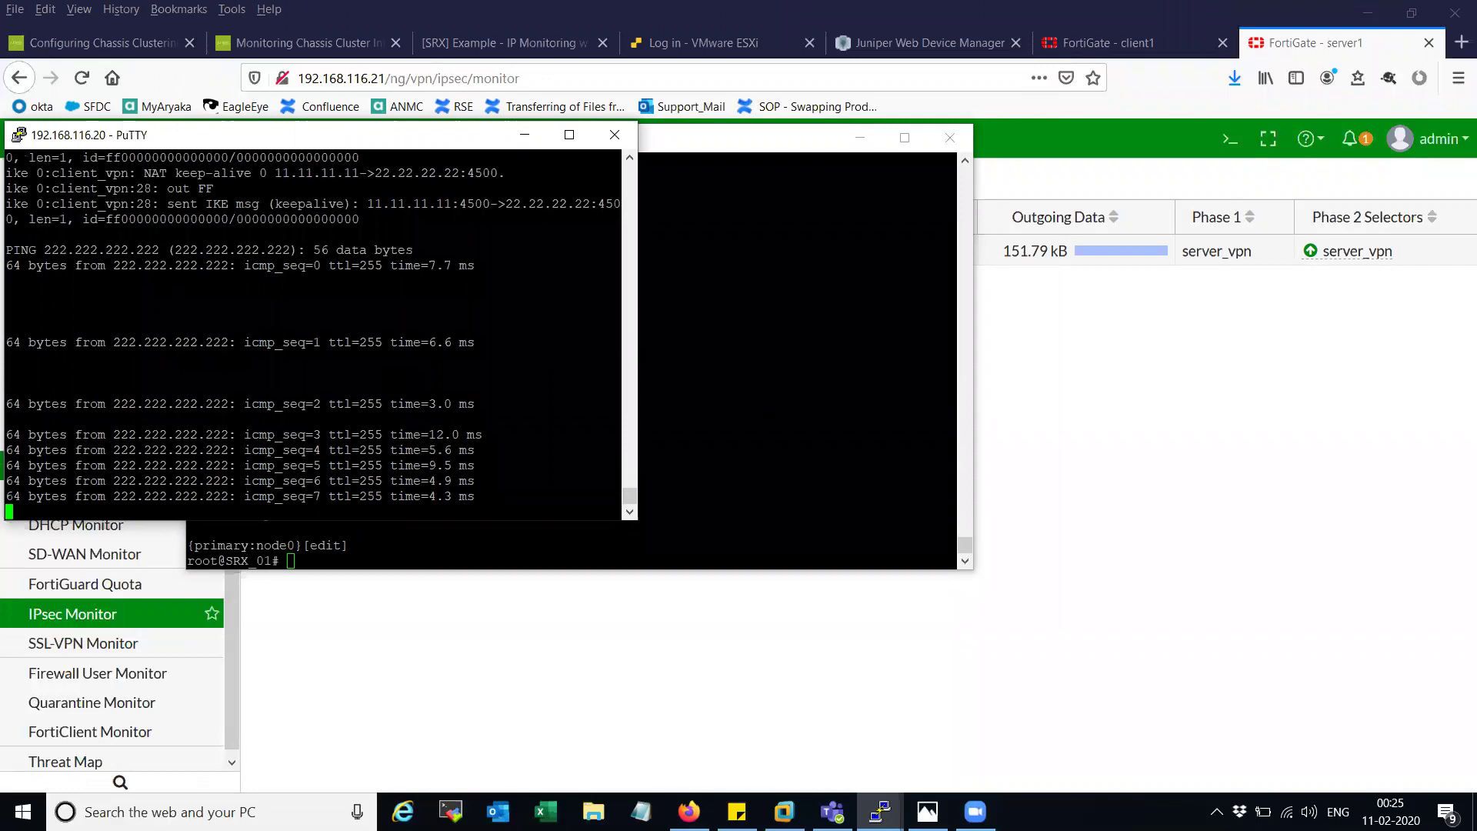
Return to the 192.168.116.100 PuTTY session and list the sessions with "run show security flow session".
key("alt+Tab")
key("Up")
key("Up")
key("Up")
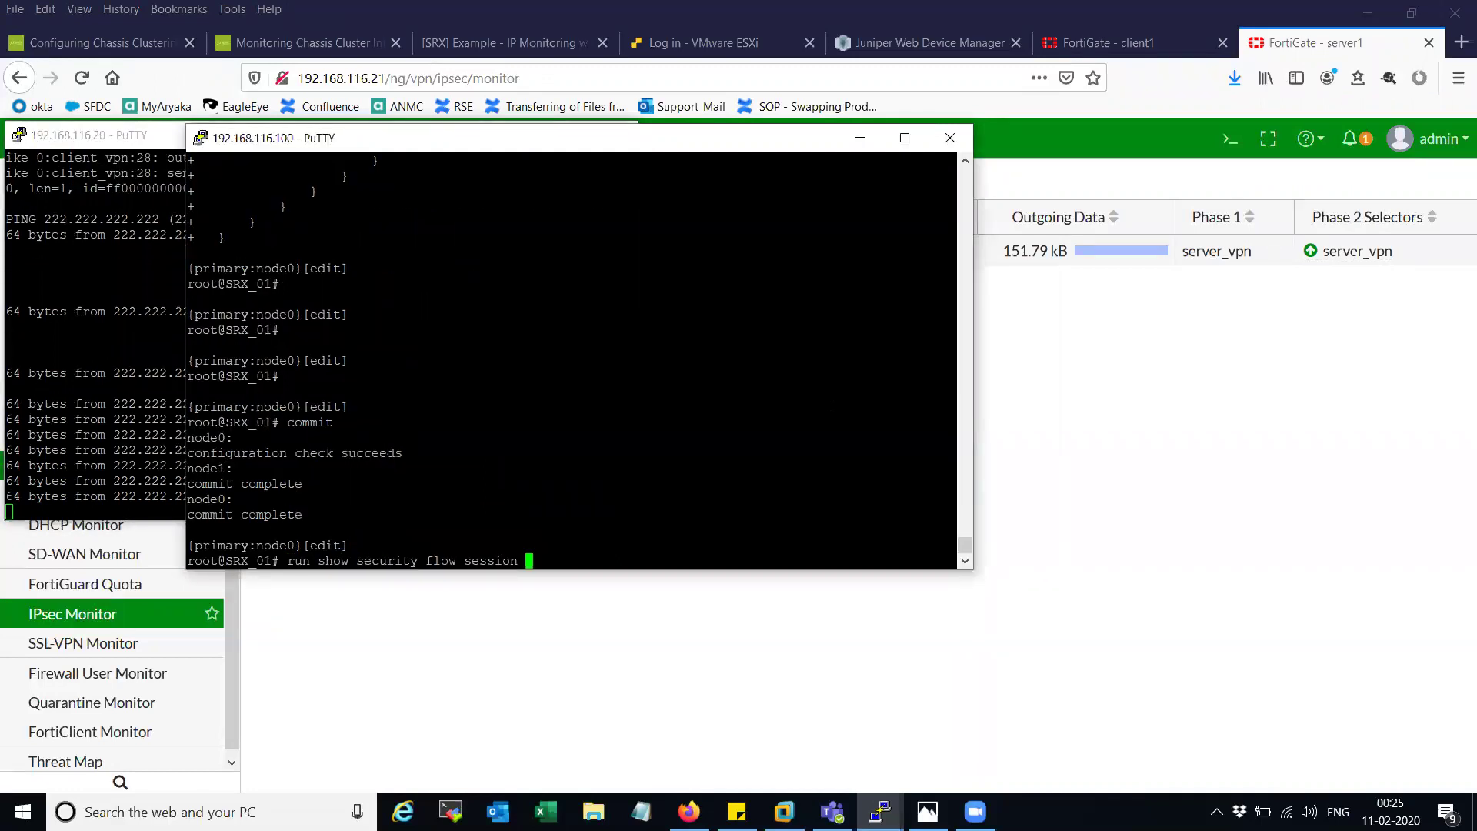
key("Return")
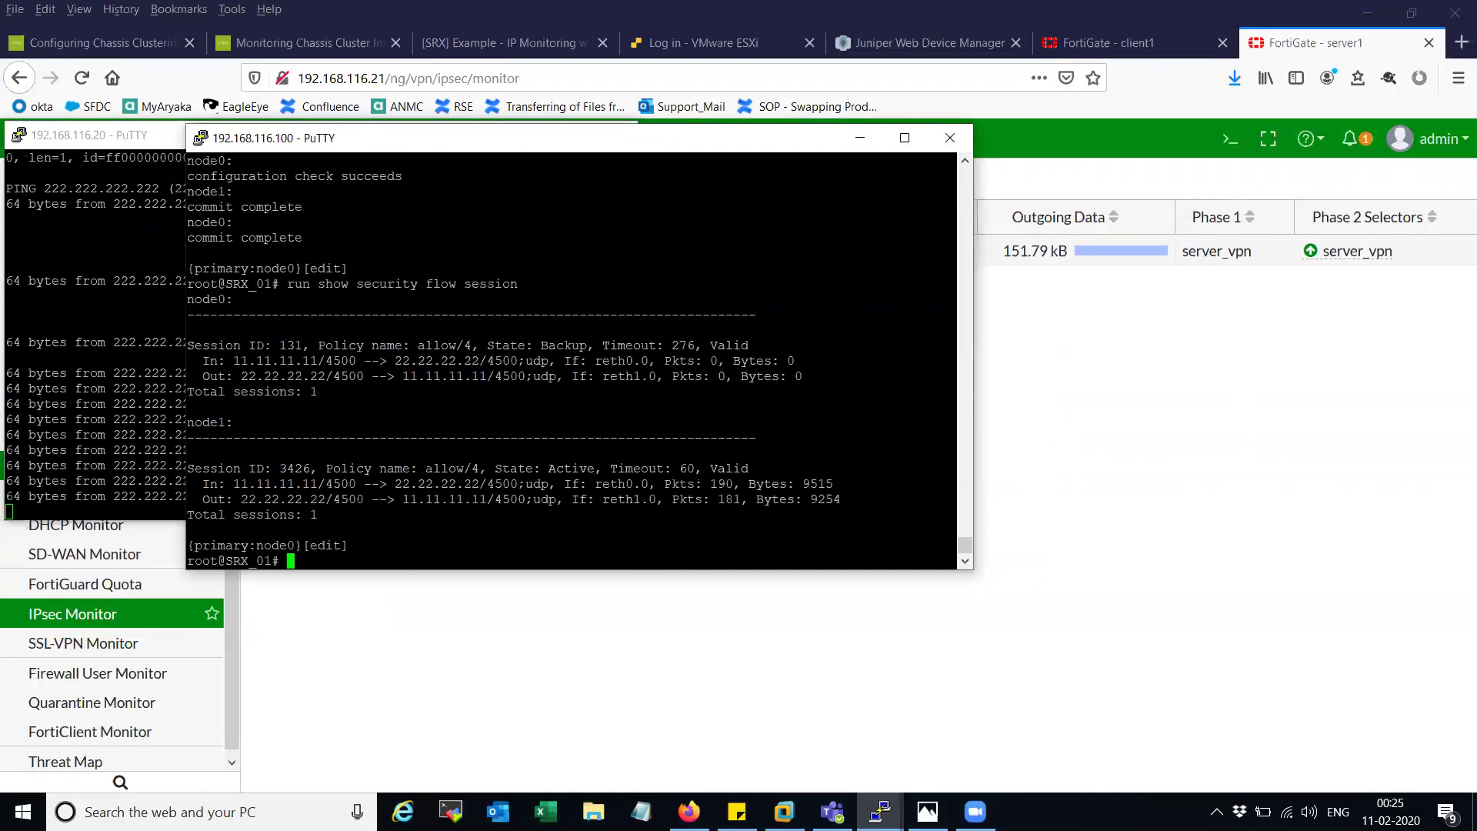
key("Return")
Clear the existing client sessions on SRX_01 with "run clear security flow session source-prefix 11.11.11.11".
key("Up")
key("Up")
key("Up")
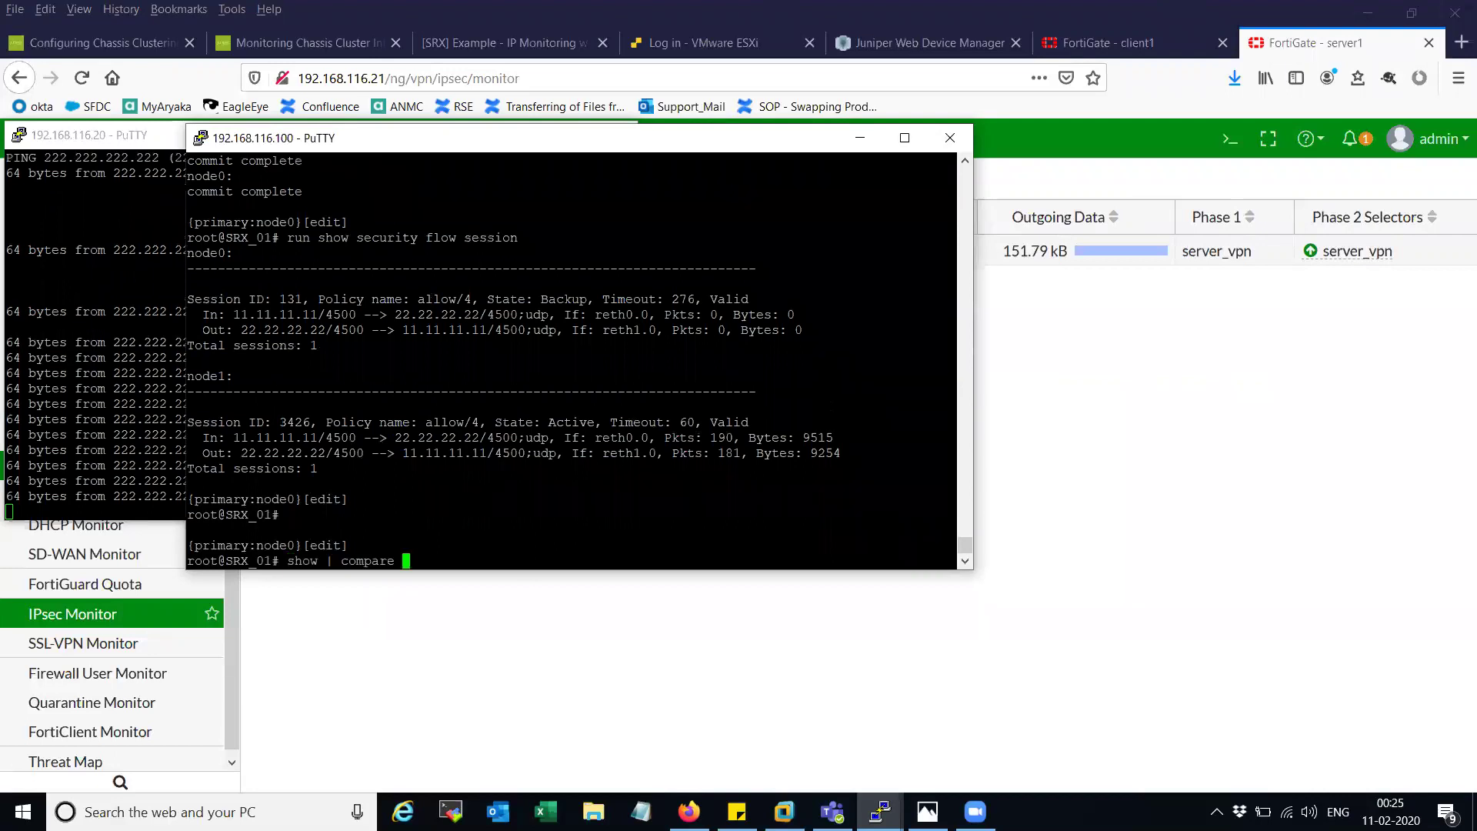
key("Up")
key("Up")
key("Up")
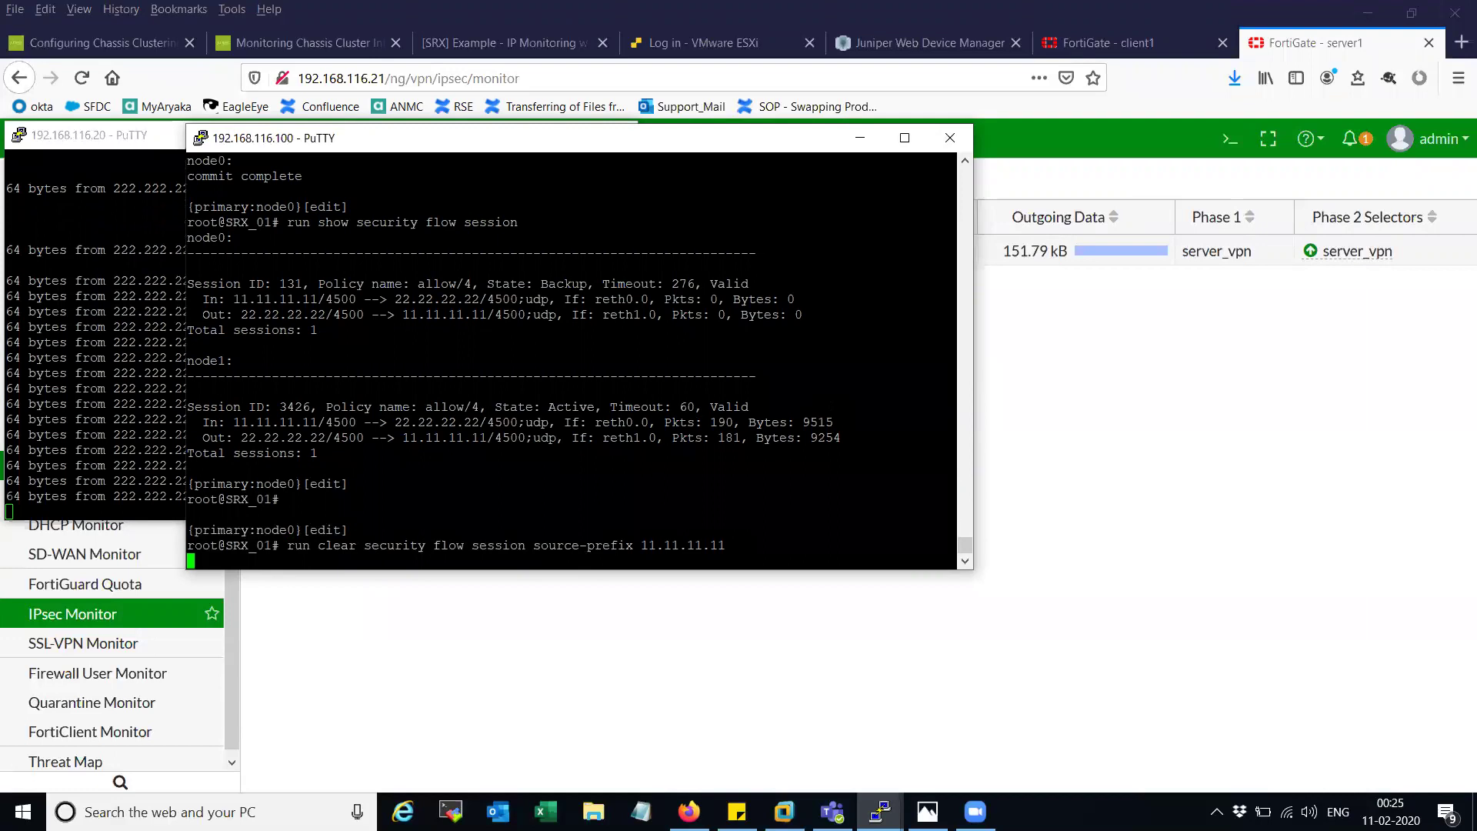
key("Return")
Run "run show security flow session" again and highlight the translated peer address in node1's outbound flow.
key("Up")
key("Up")
key("Return")
key("Return")
key("Return")
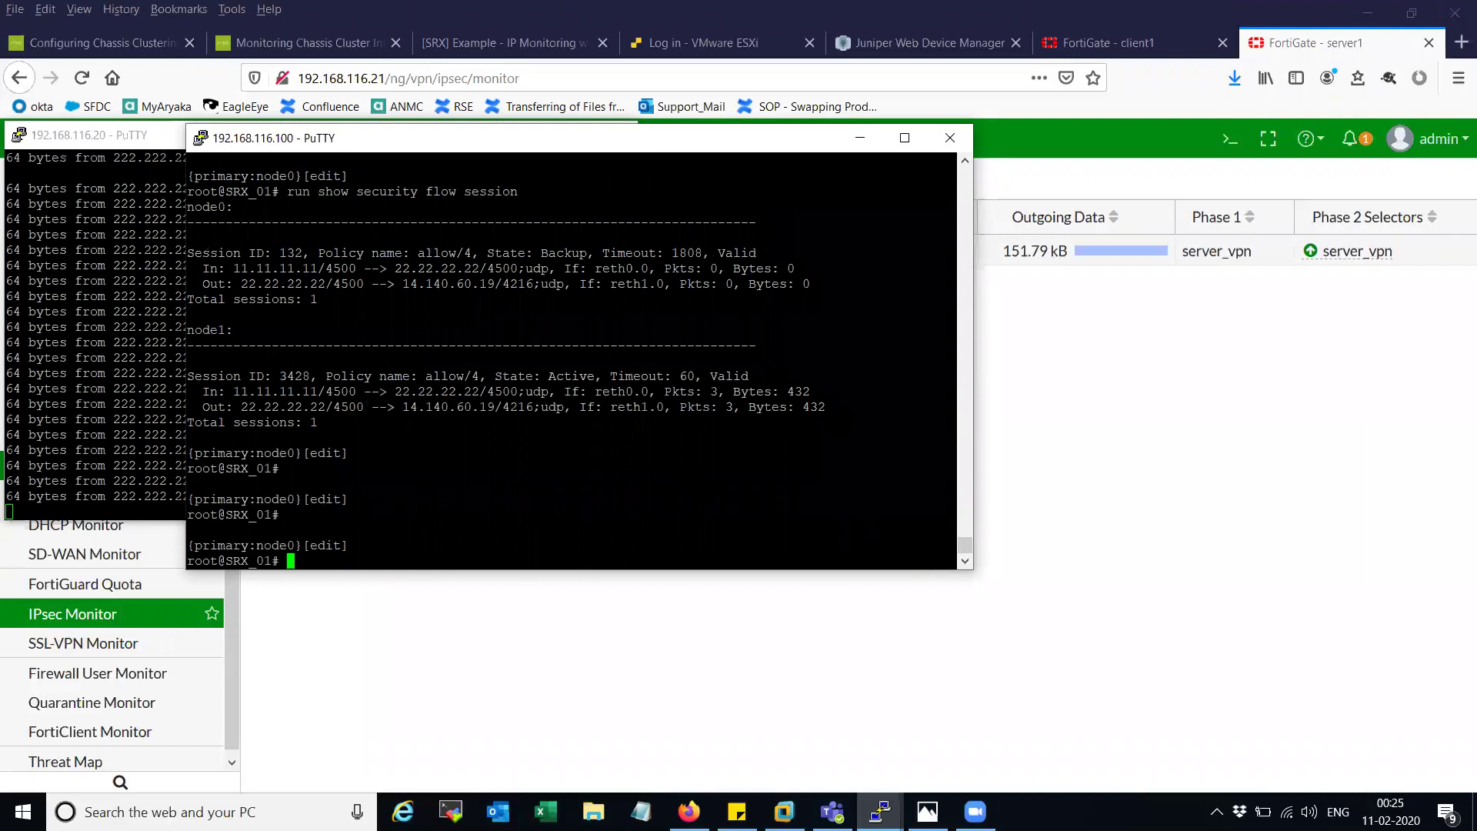
left_click_drag(403, 407, 493, 407)
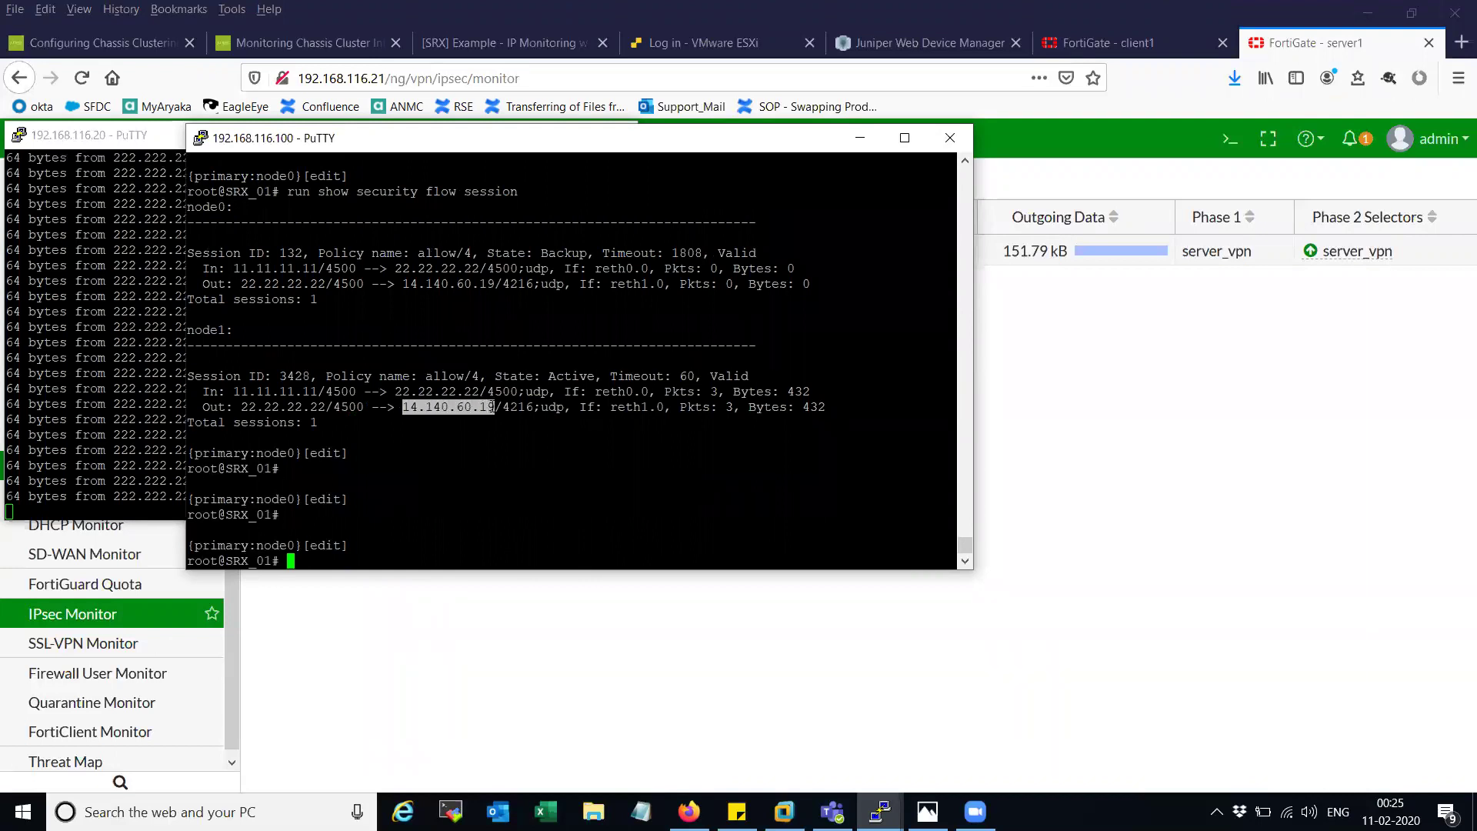
Switch to server1's IPsec Monitor in the browser and refresh it to check the remote gateway of server_vpn_0.
left_click(504, 644)
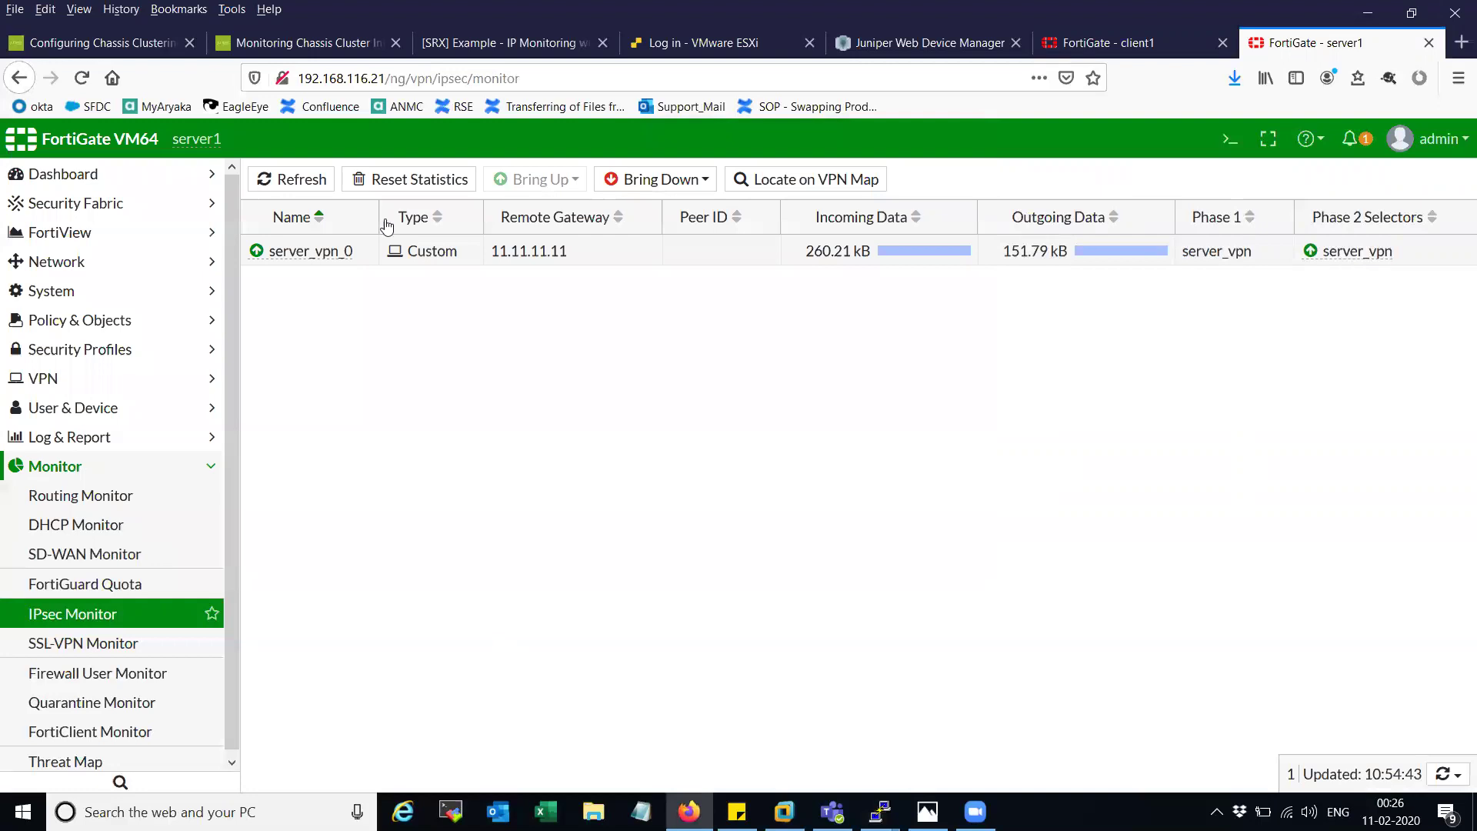
left_click(312, 182)
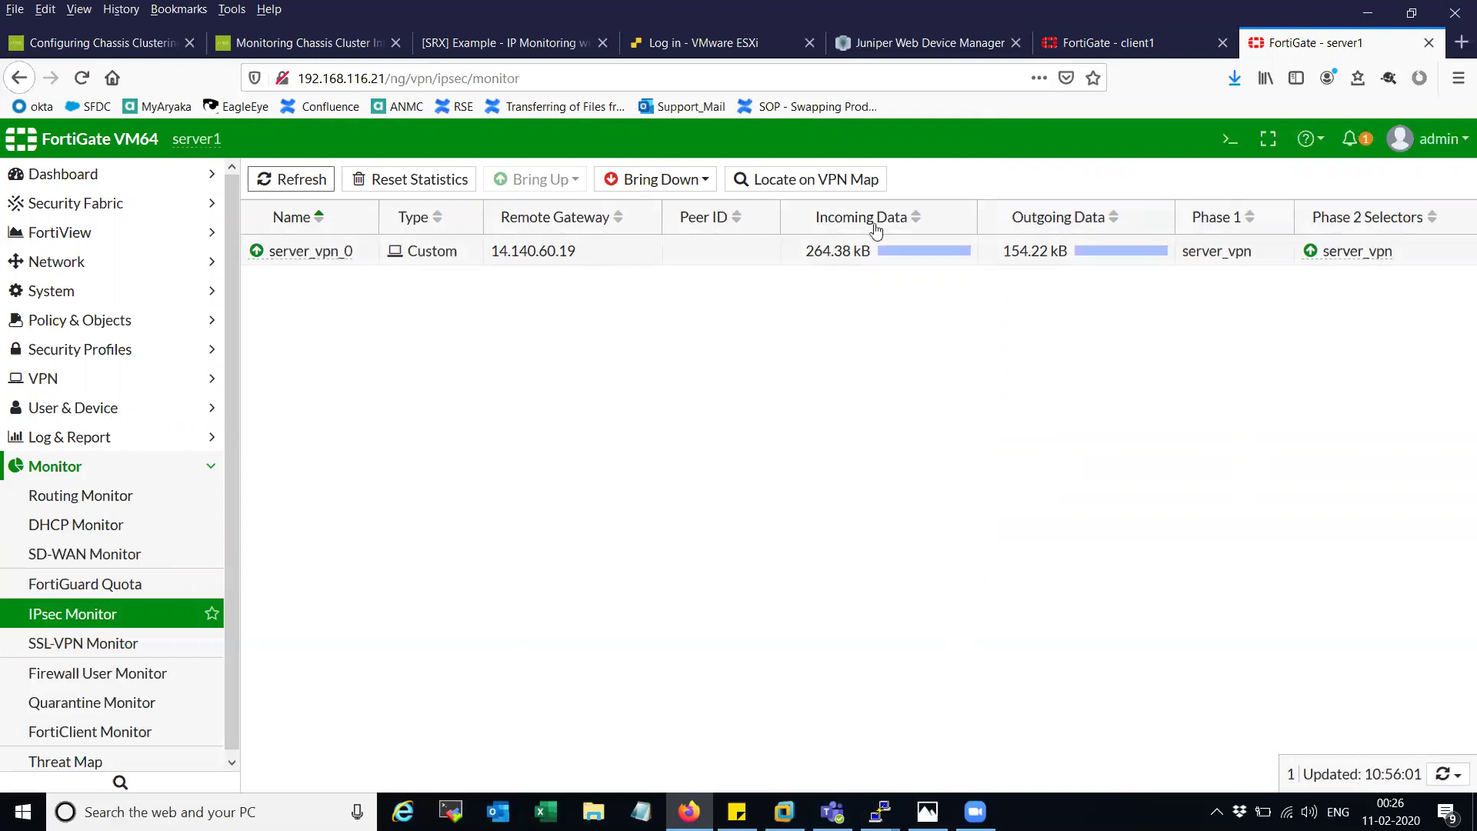
Open the client_vpn IPsec tunnel for editing on client1.
left_click(1134, 45)
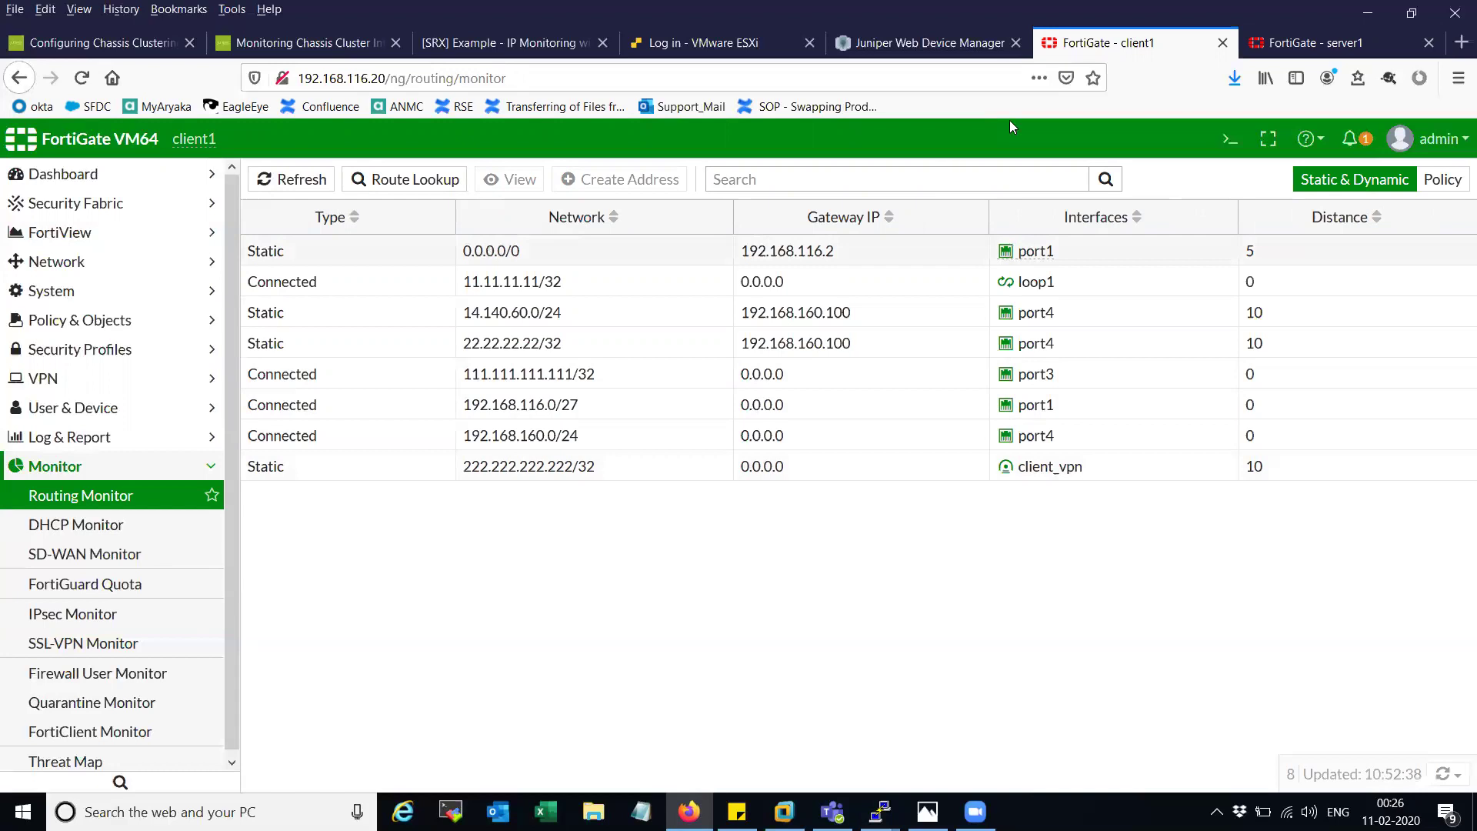
left_click(82, 471)
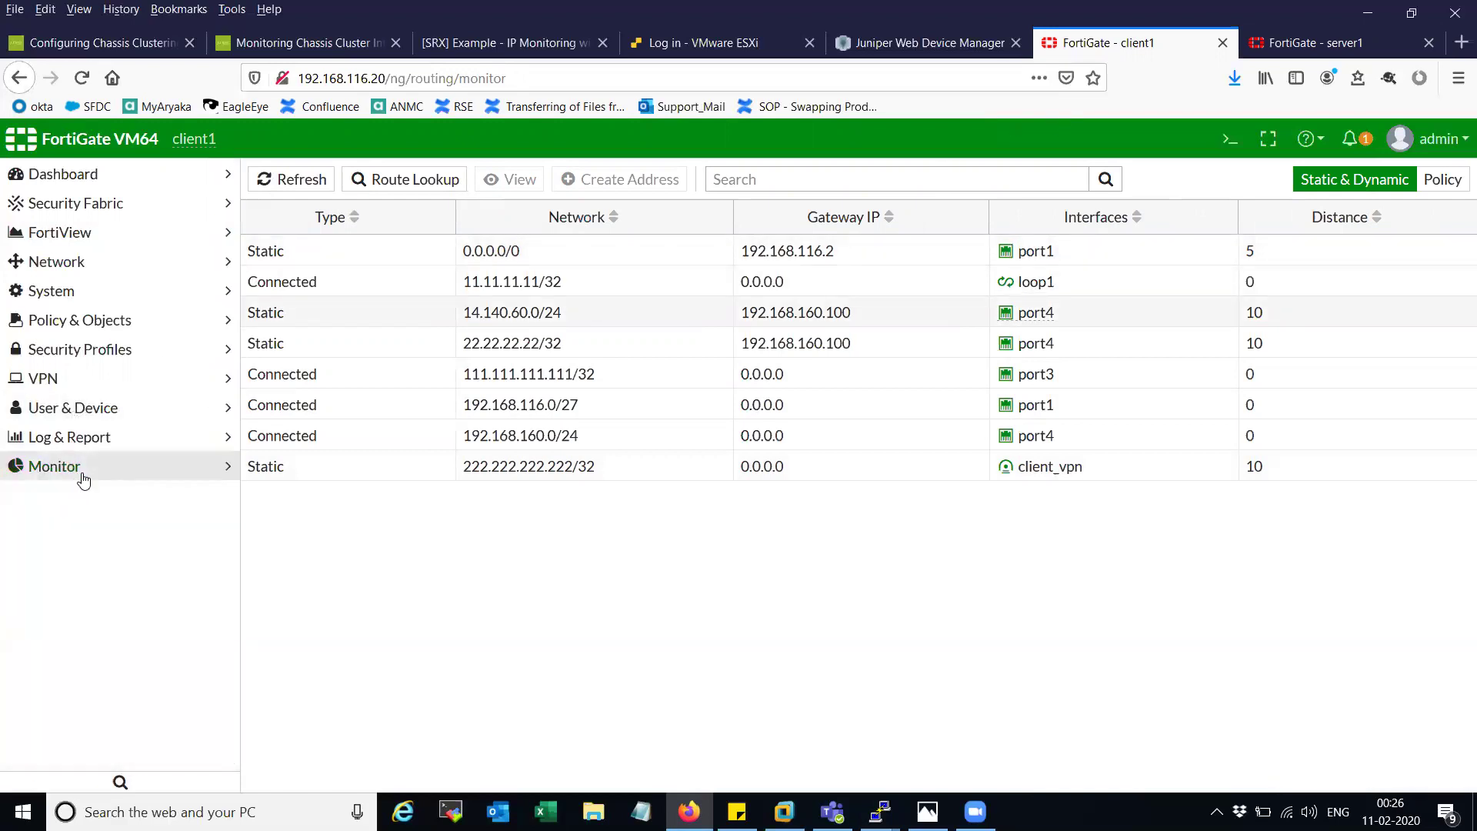
left_click(123, 388)
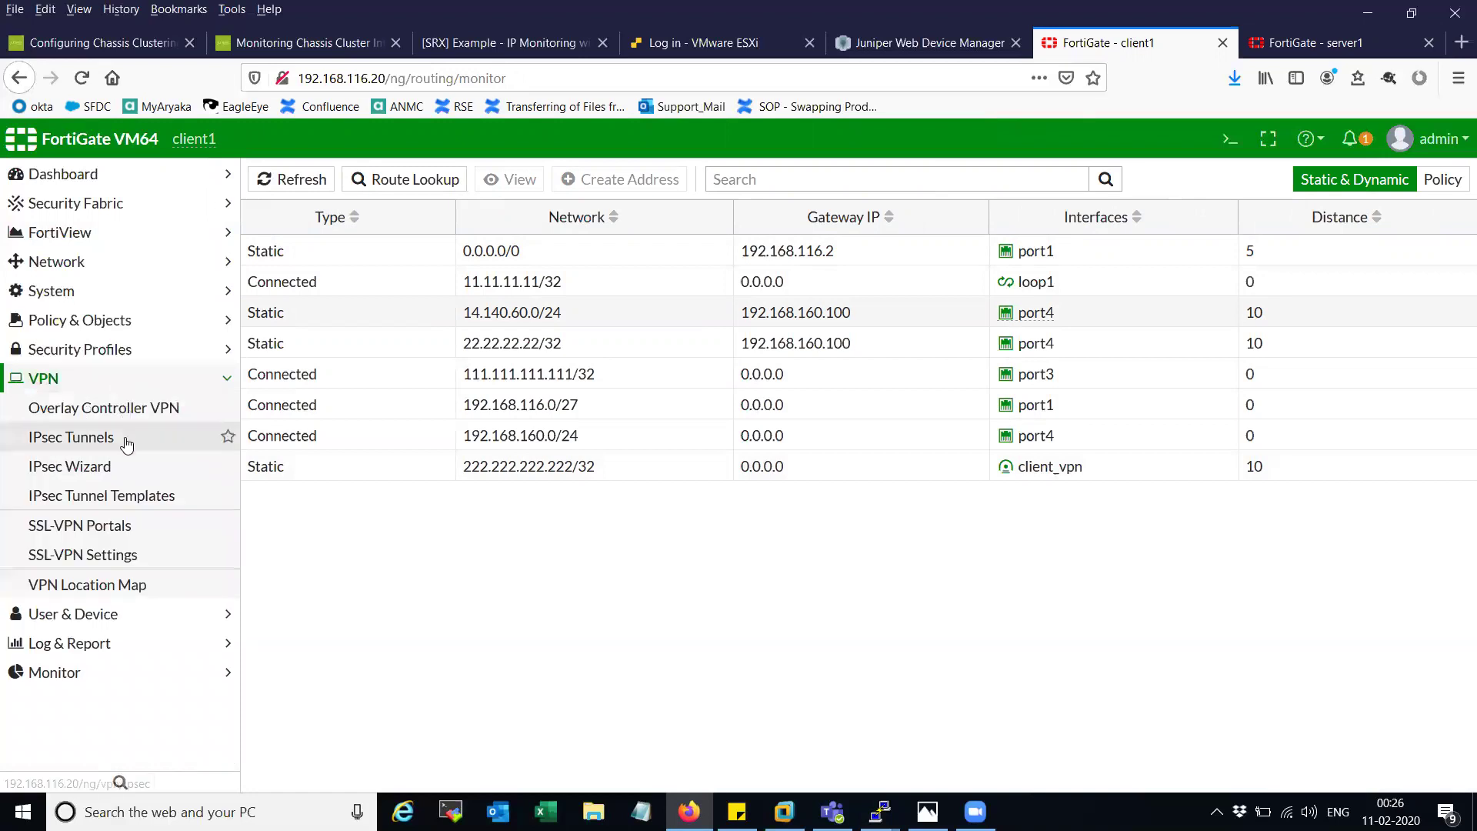
left_click(92, 436)
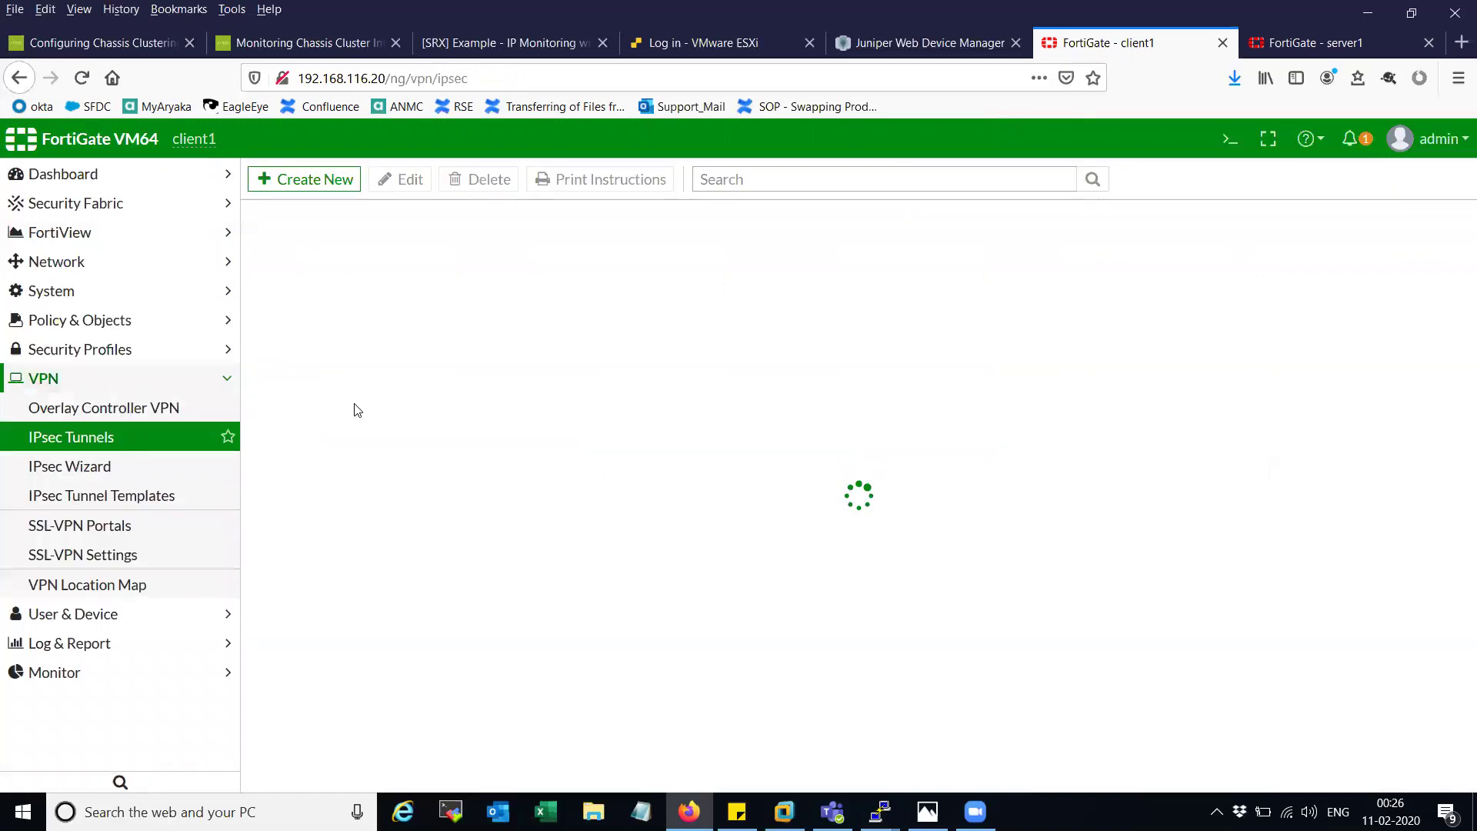
left_click(380, 297)
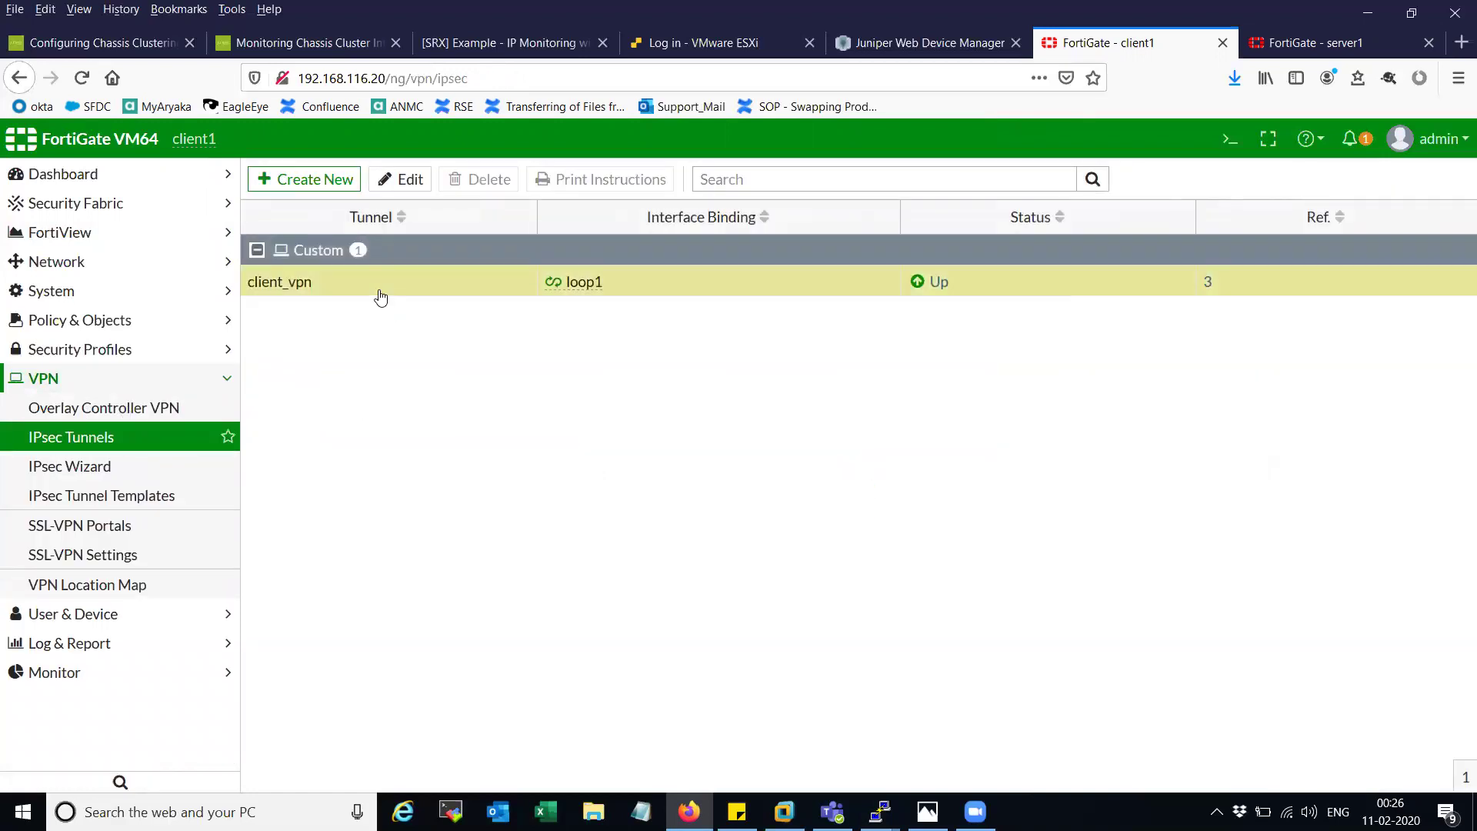
left_click(407, 184)
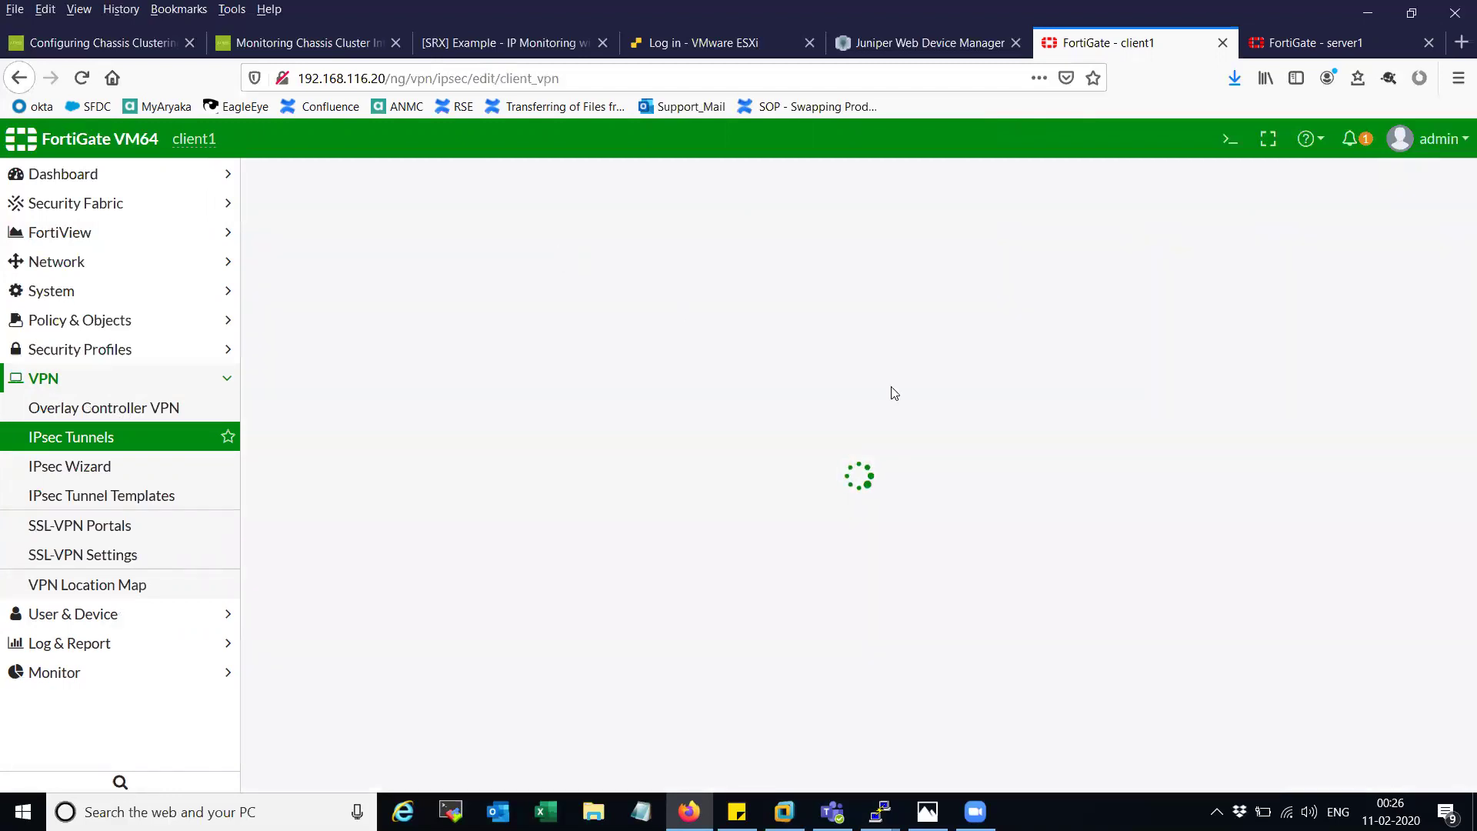
Examine the Network, Authentication and Phase 1 Proposal settings of client_vpn.
left_click(648, 377)
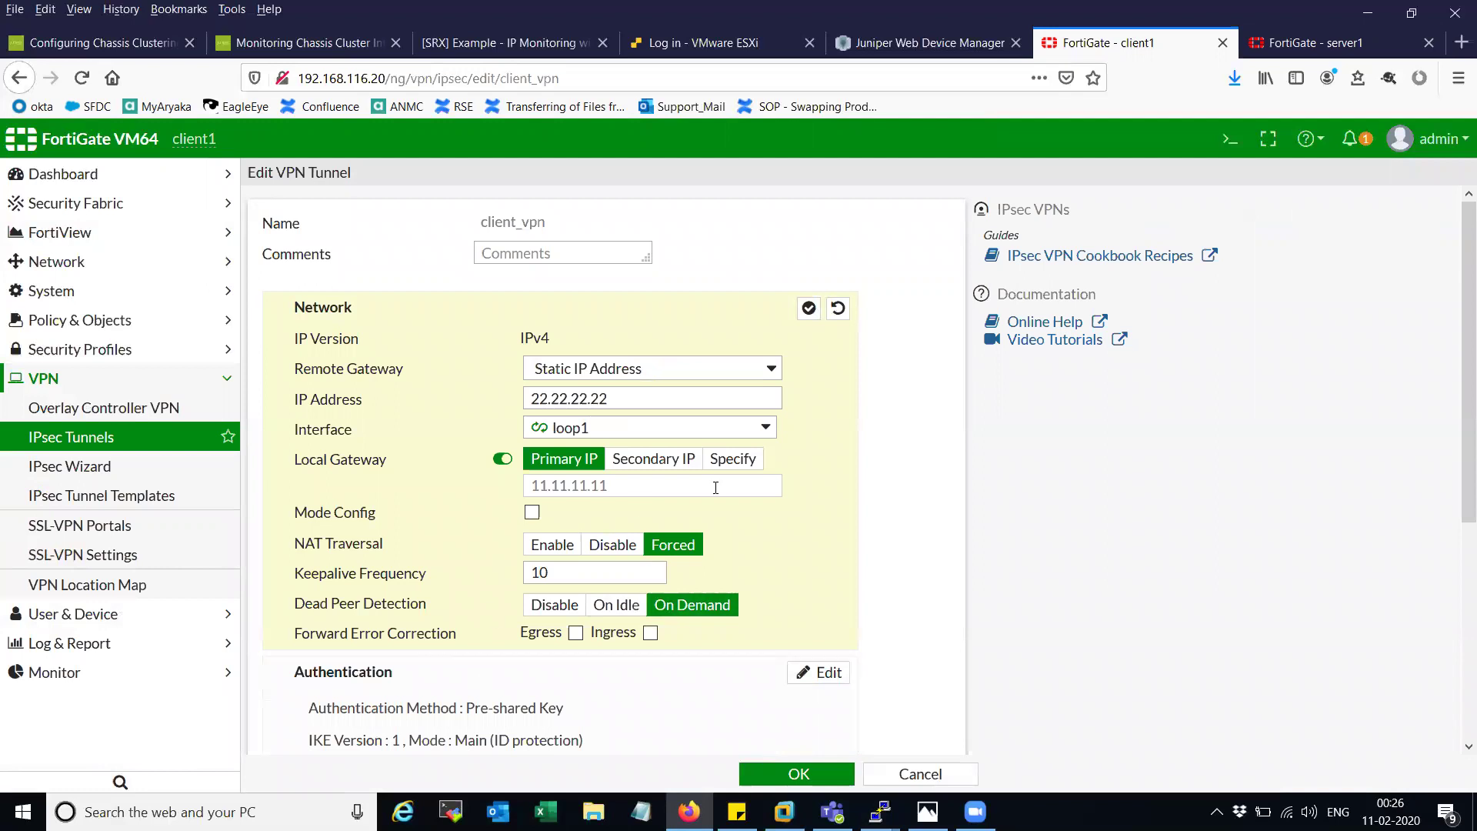
left_click_drag(1457, 298, 1457, 412)
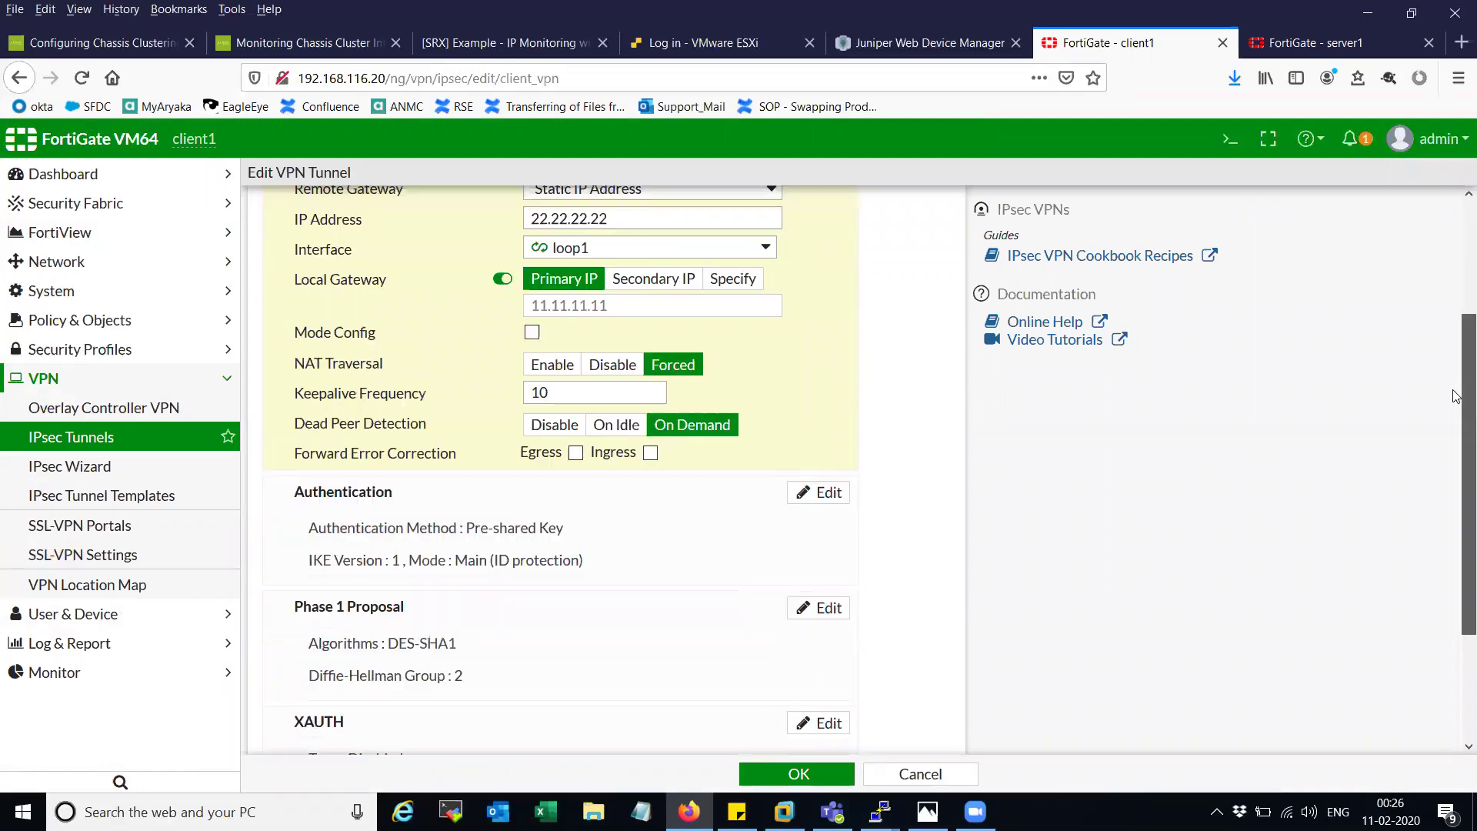
left_click(615, 572)
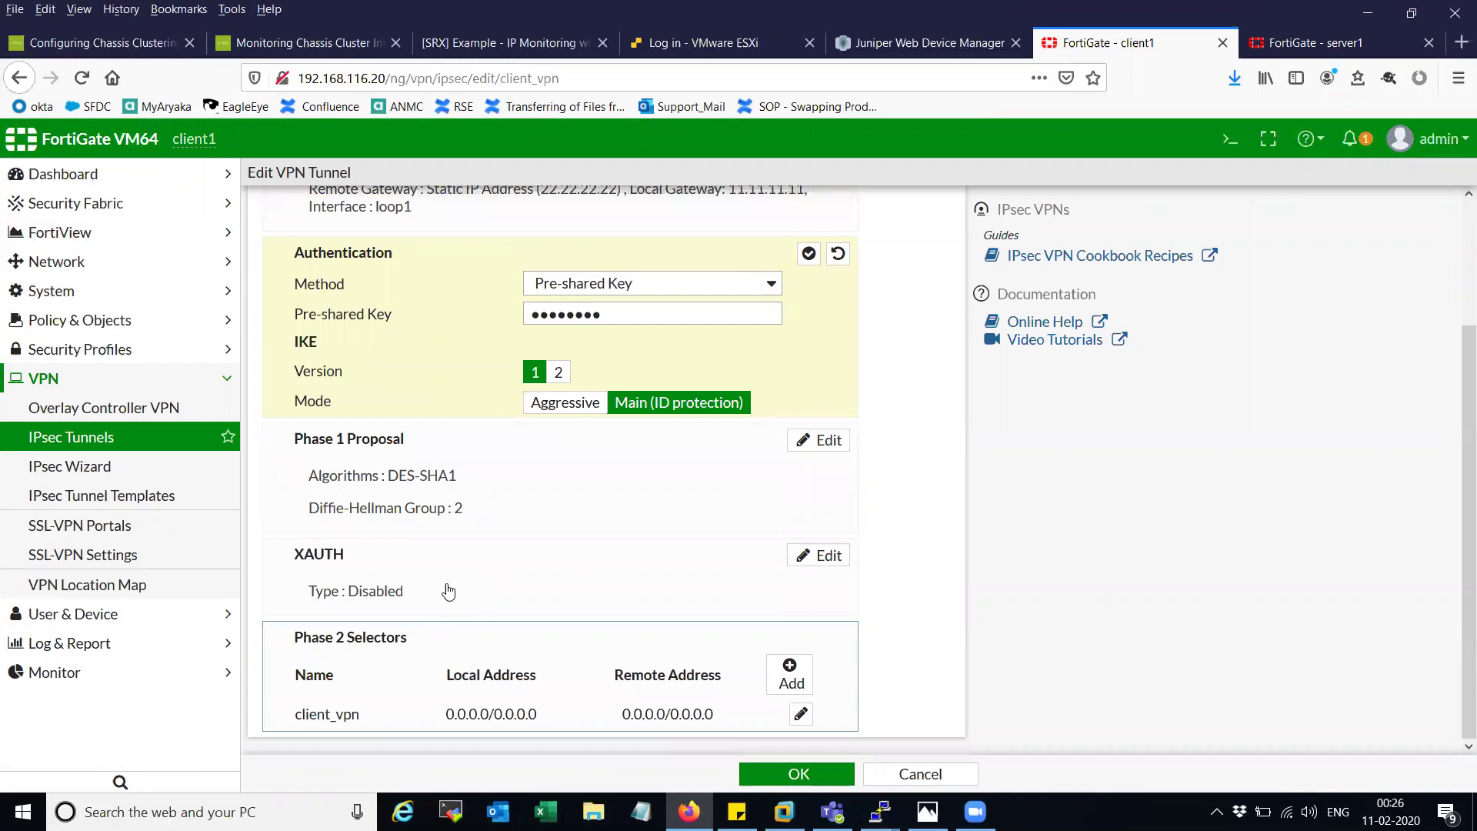
left_click(513, 510)
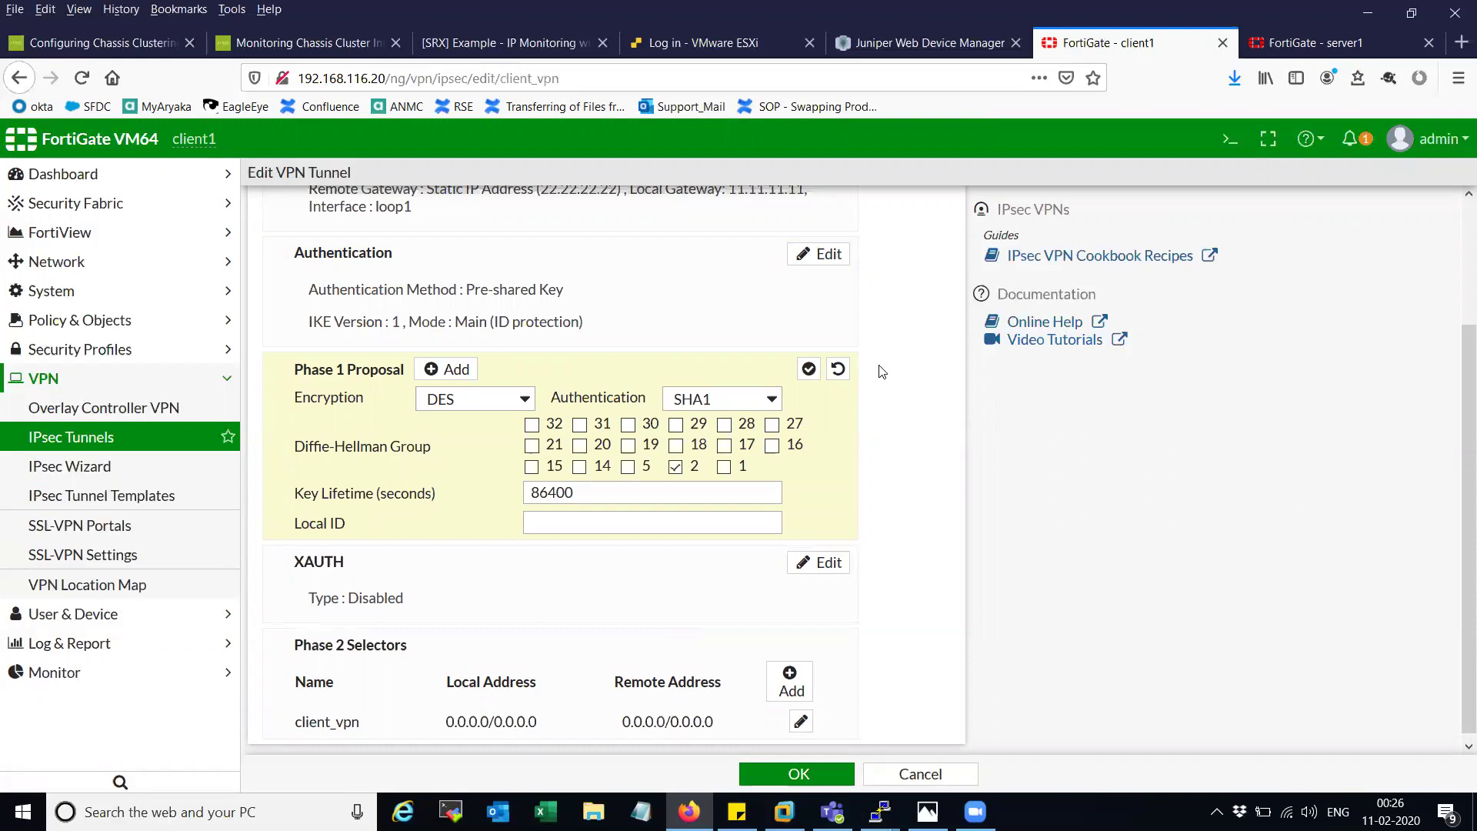
left_click(645, 290)
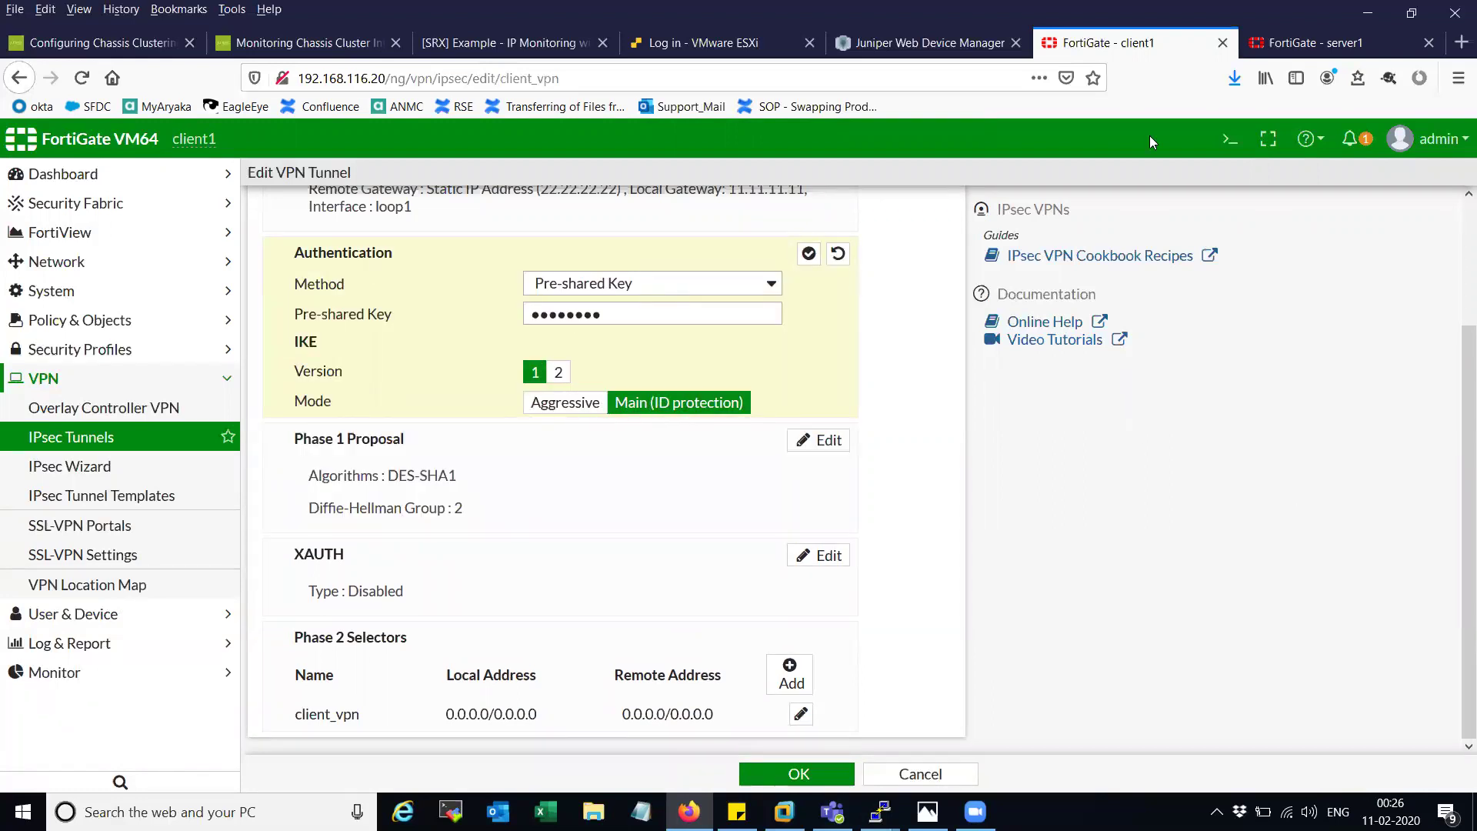
Open the server_vpn IPsec tunnel on server1 and examine its Network and Authentication settings.
left_click(1323, 43)
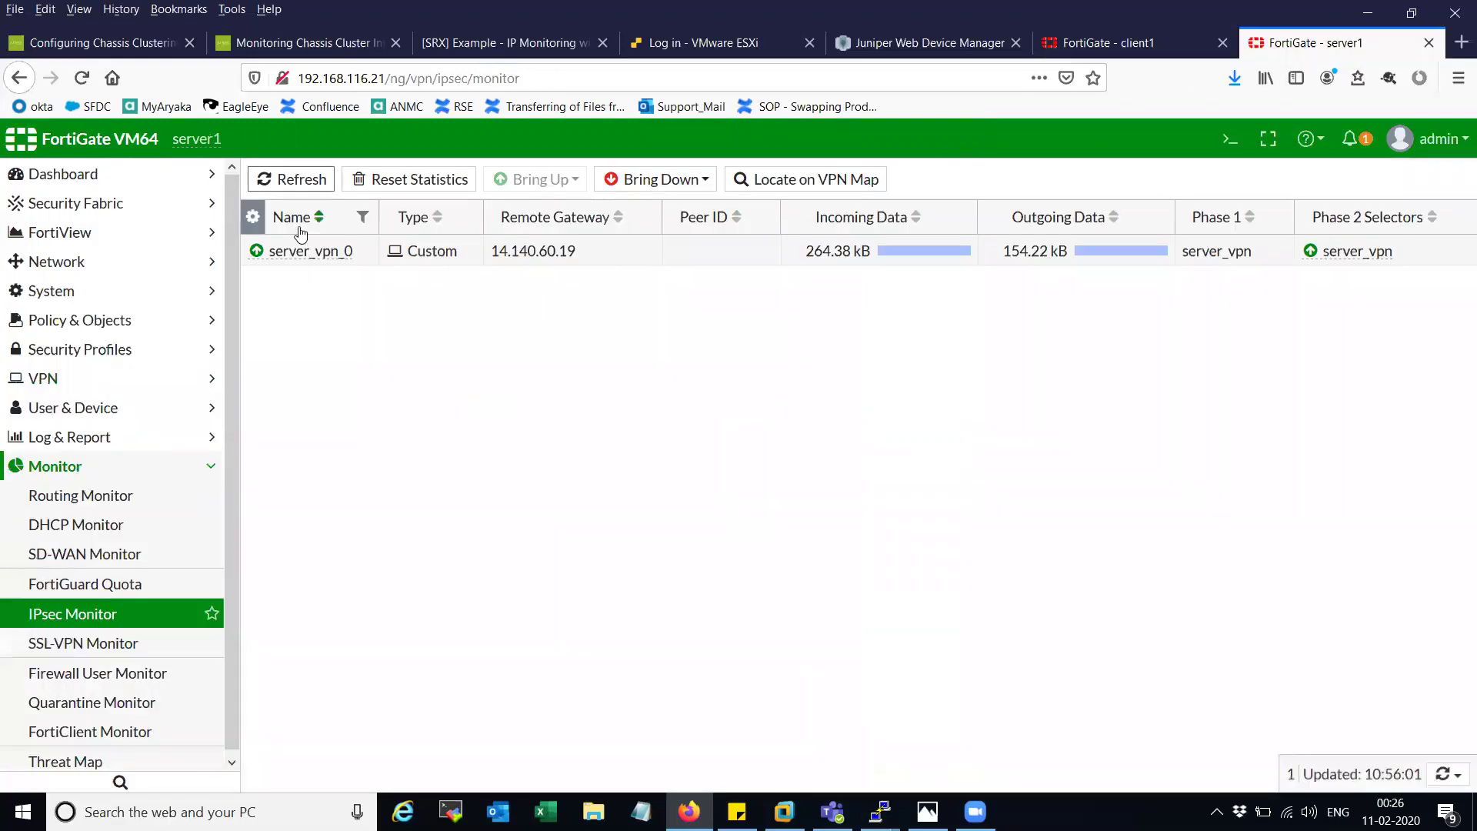
left_click(120, 465)
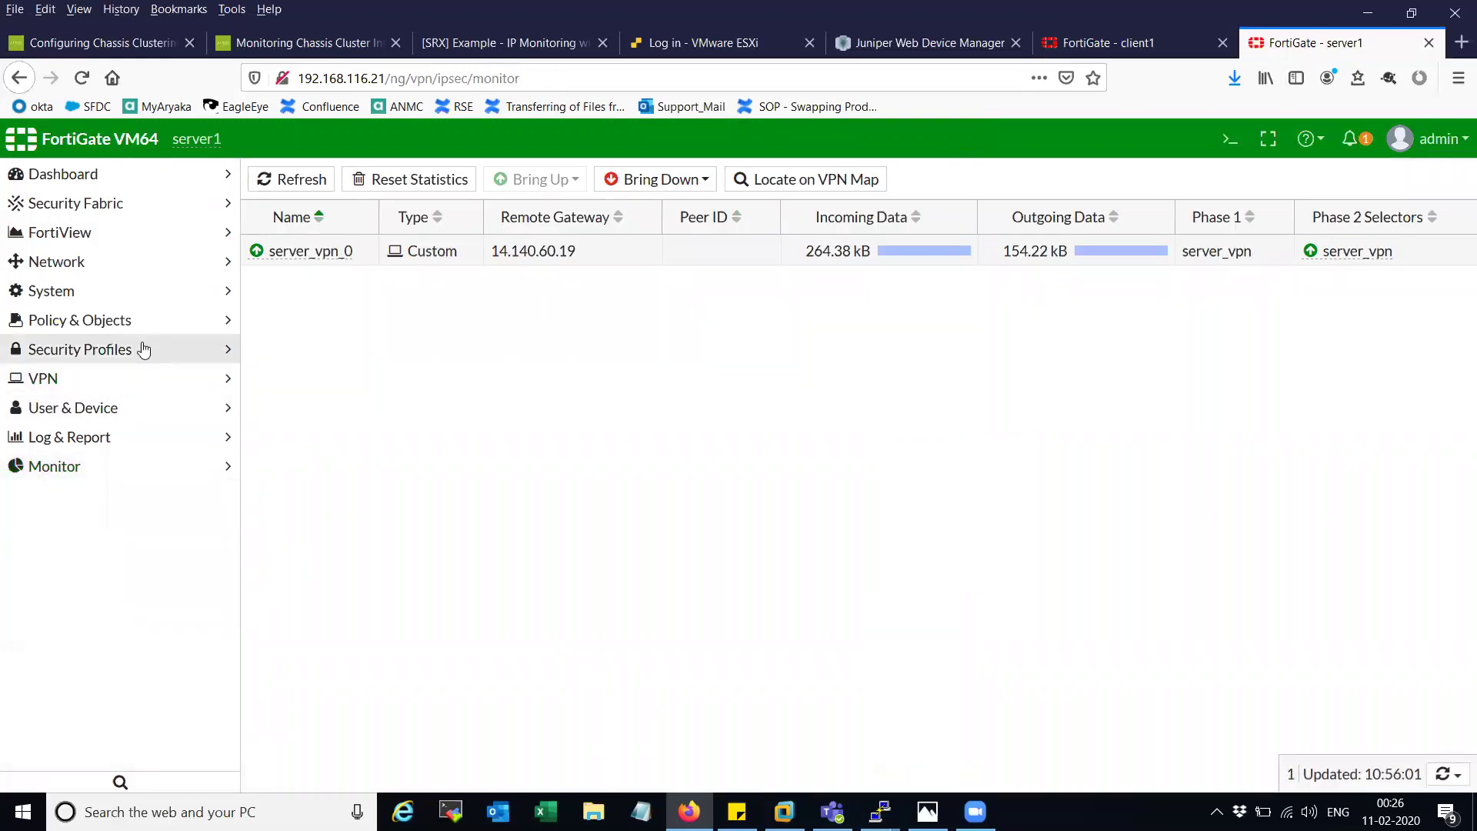
left_click(117, 378)
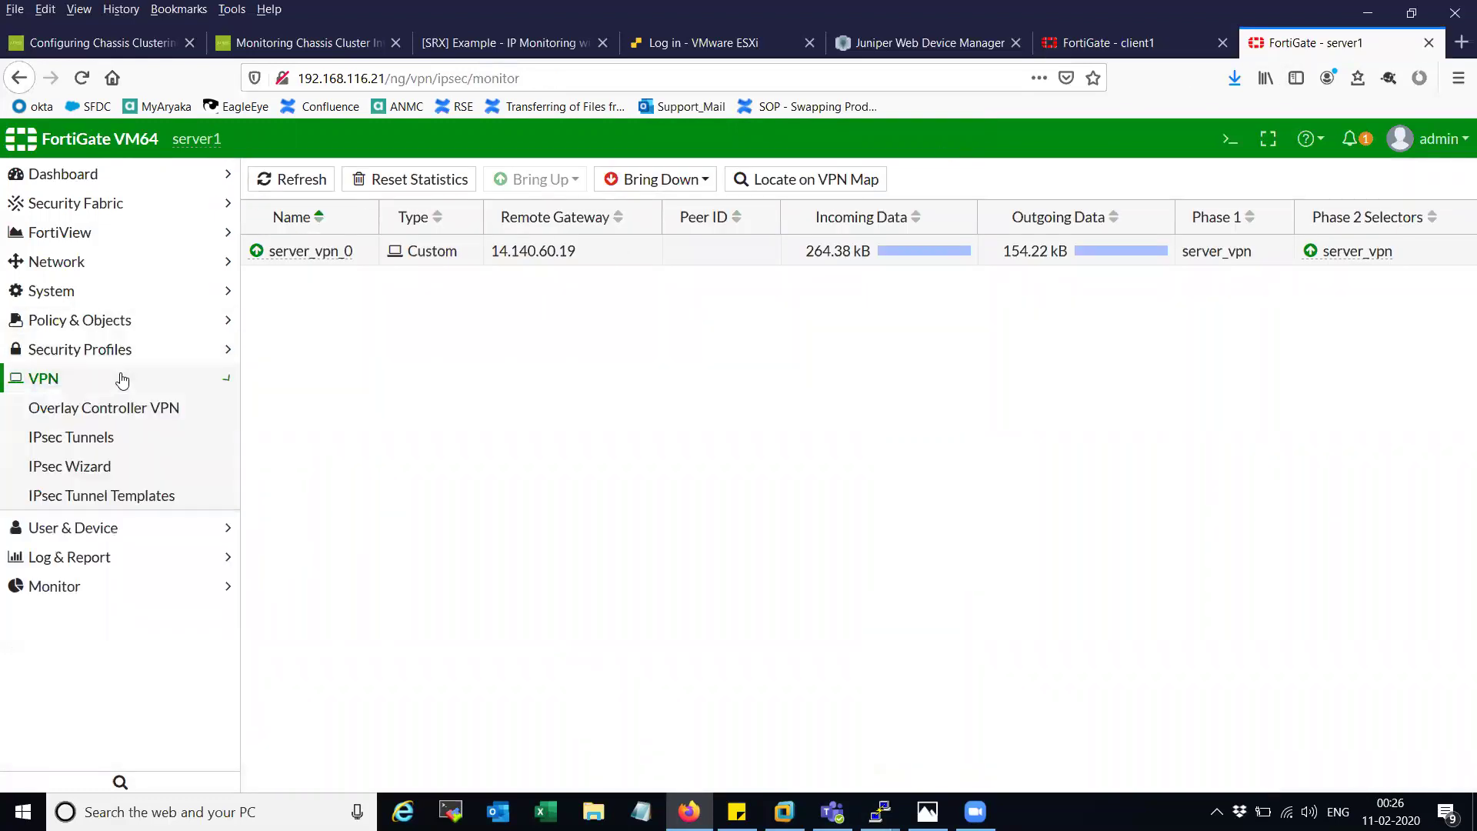
left_click(113, 436)
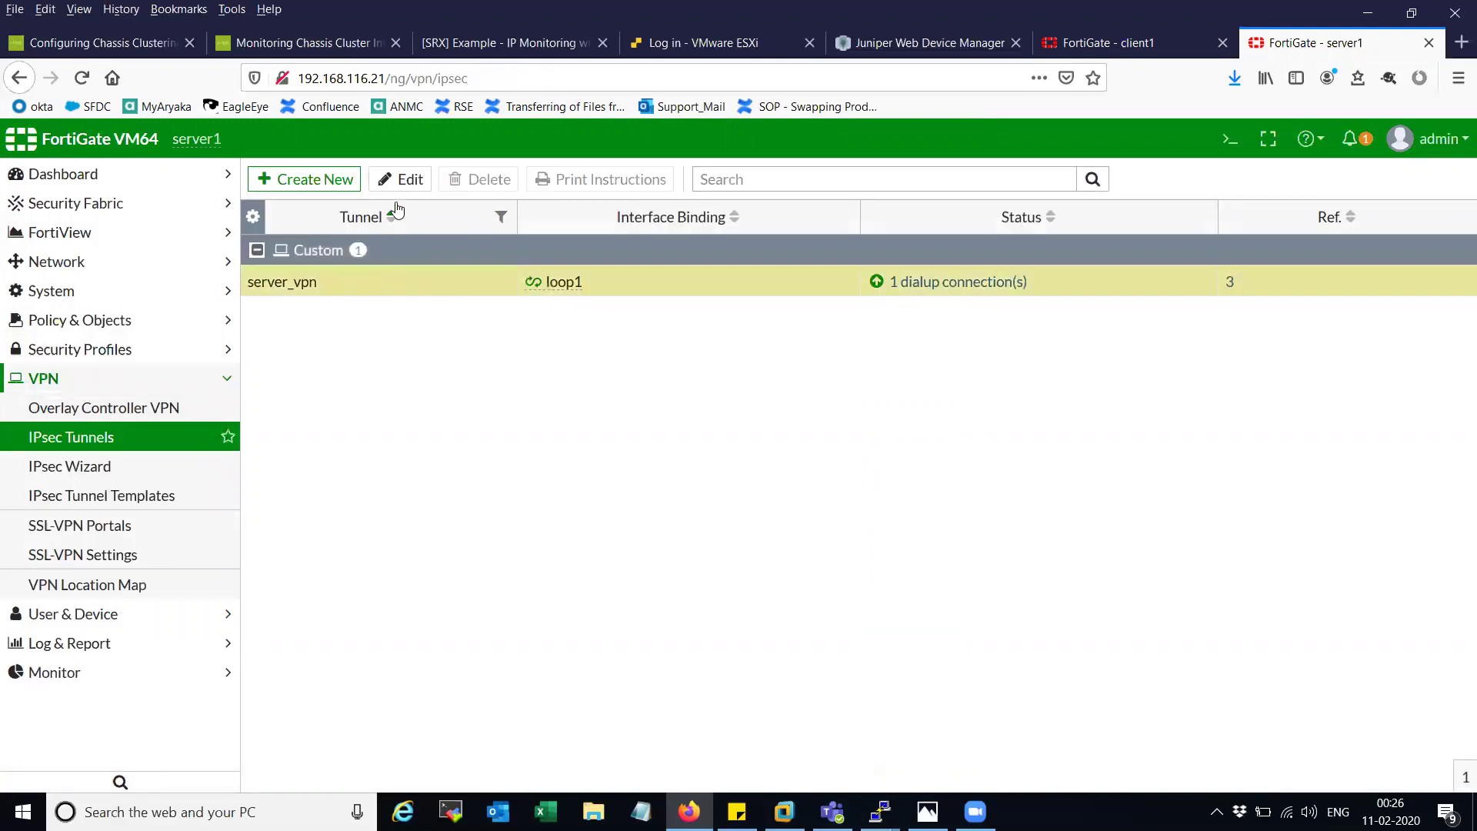
left_click(406, 178)
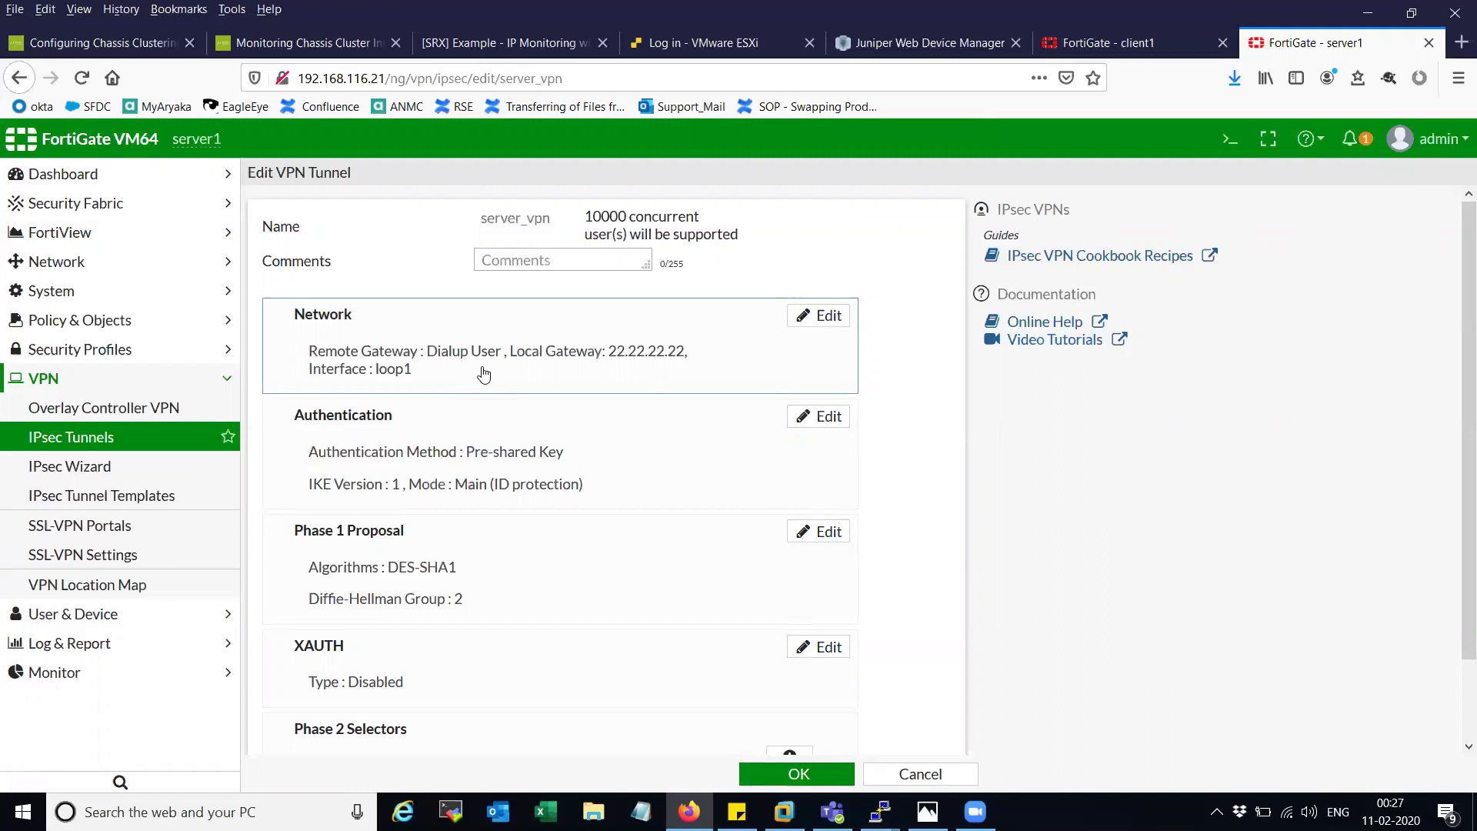
left_click(483, 375)
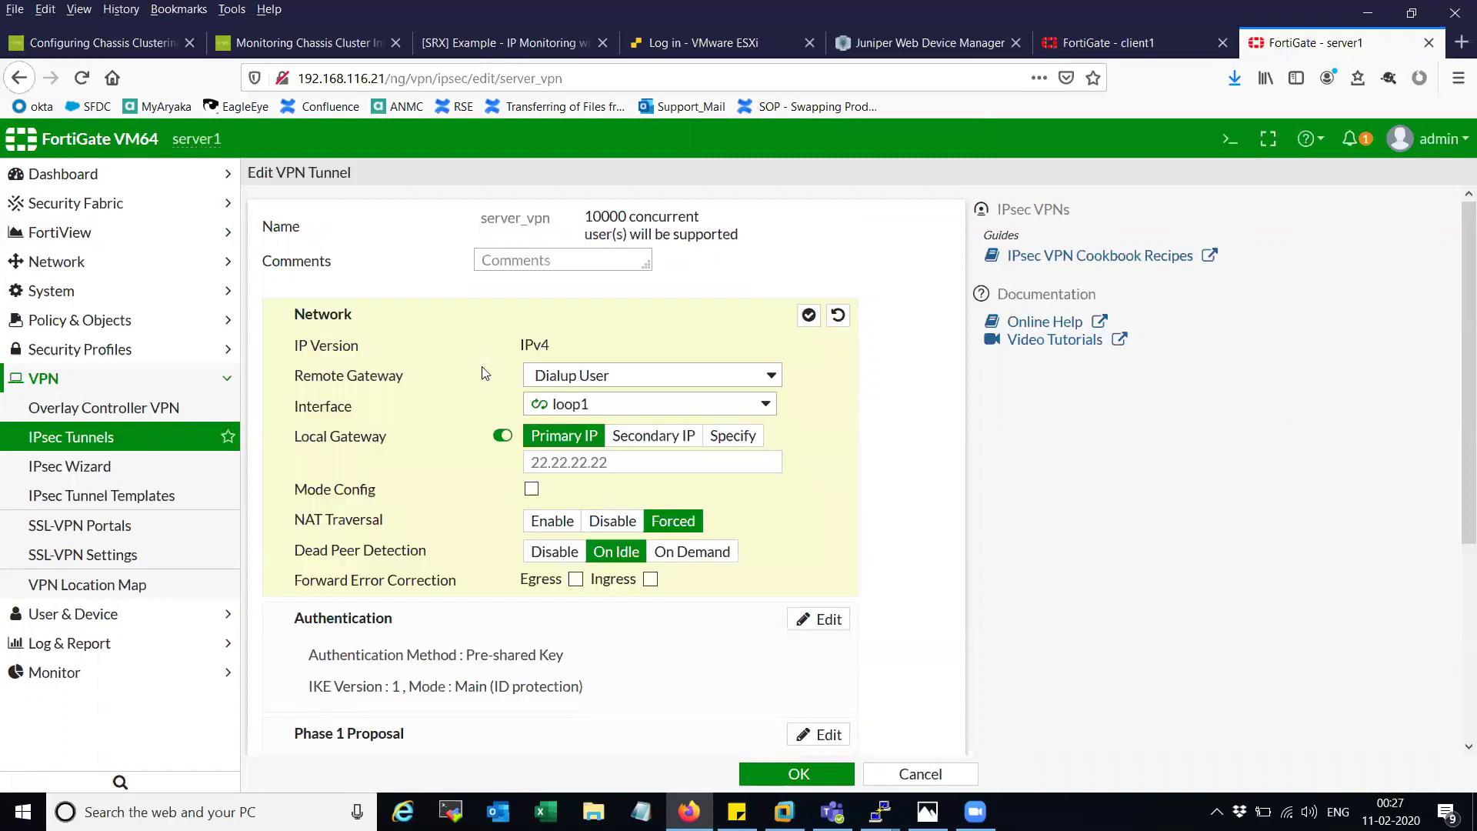
left_click(498, 632)
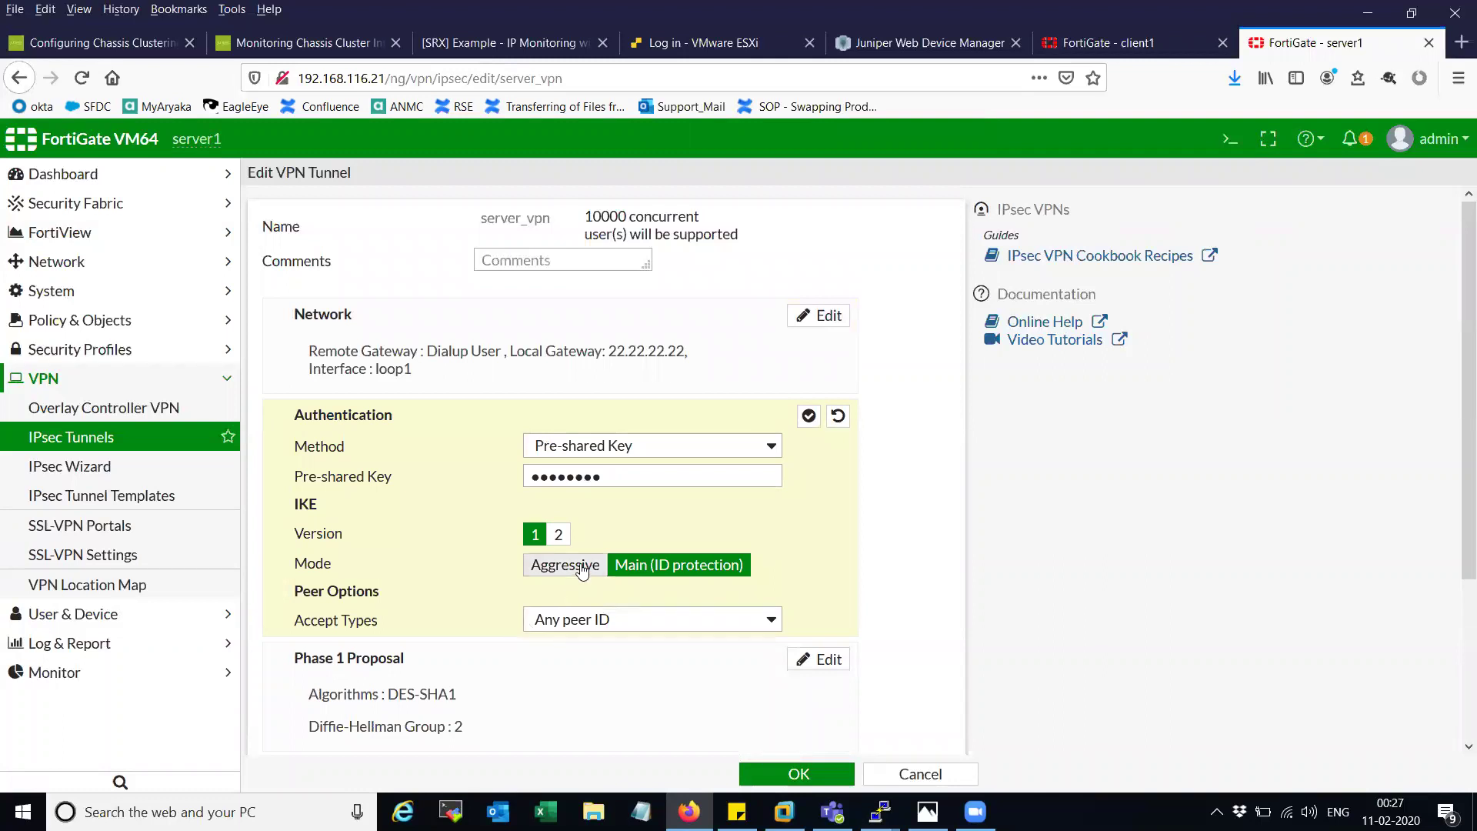